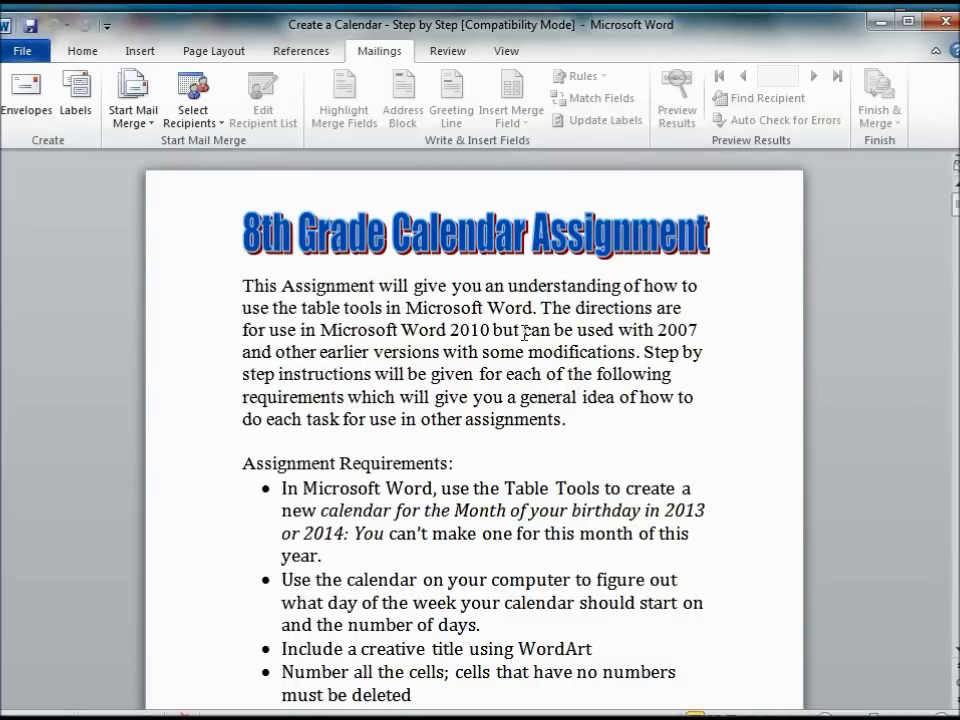
Step: Read through the 8th Grade Calendar Assignment requirements and the first instructions on inserting a table
{"action": "scroll", "coordinate": [527, 340], "scroll_direction": "down", "scroll_amount": 3}
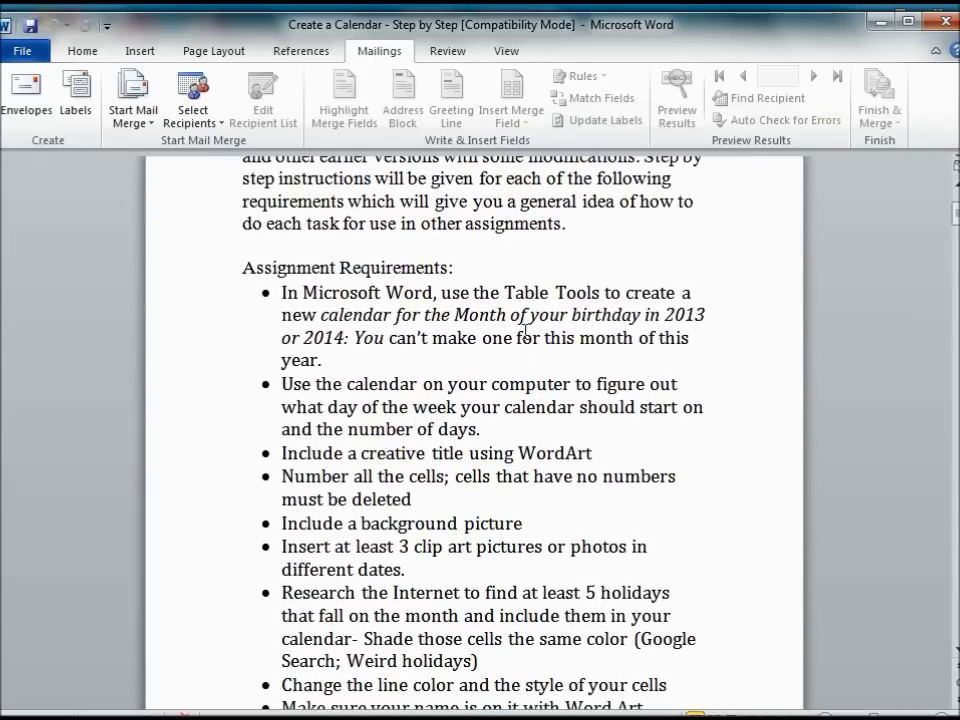
{"action": "scroll", "coordinate": [646, 355], "scroll_direction": "down", "scroll_amount": 2}
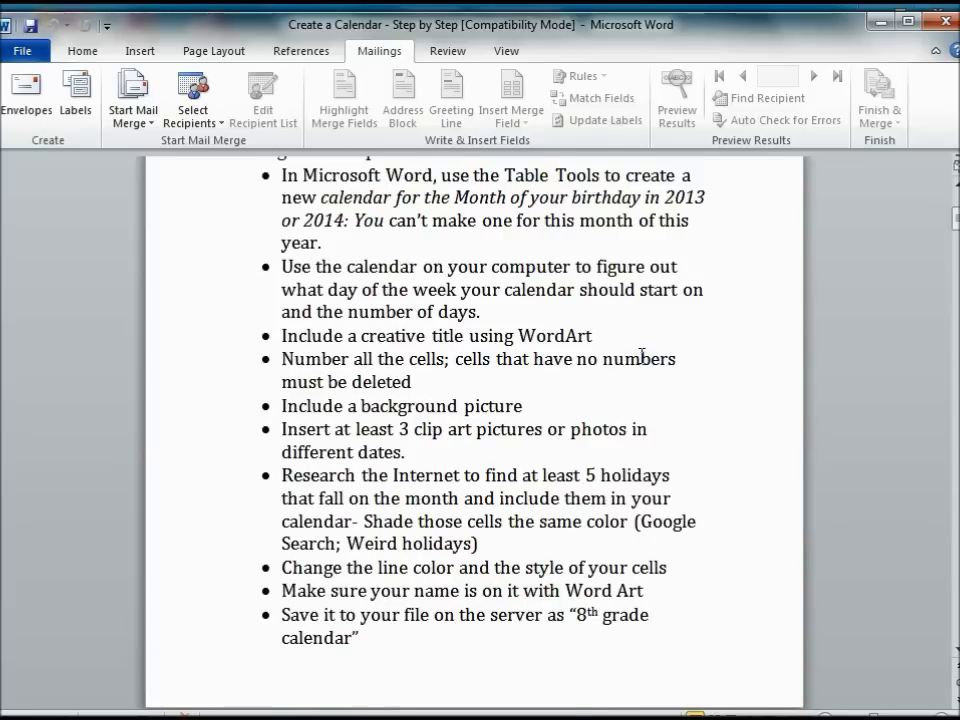
{"action": "scroll", "coordinate": [640, 355], "scroll_direction": "down", "scroll_amount": 1}
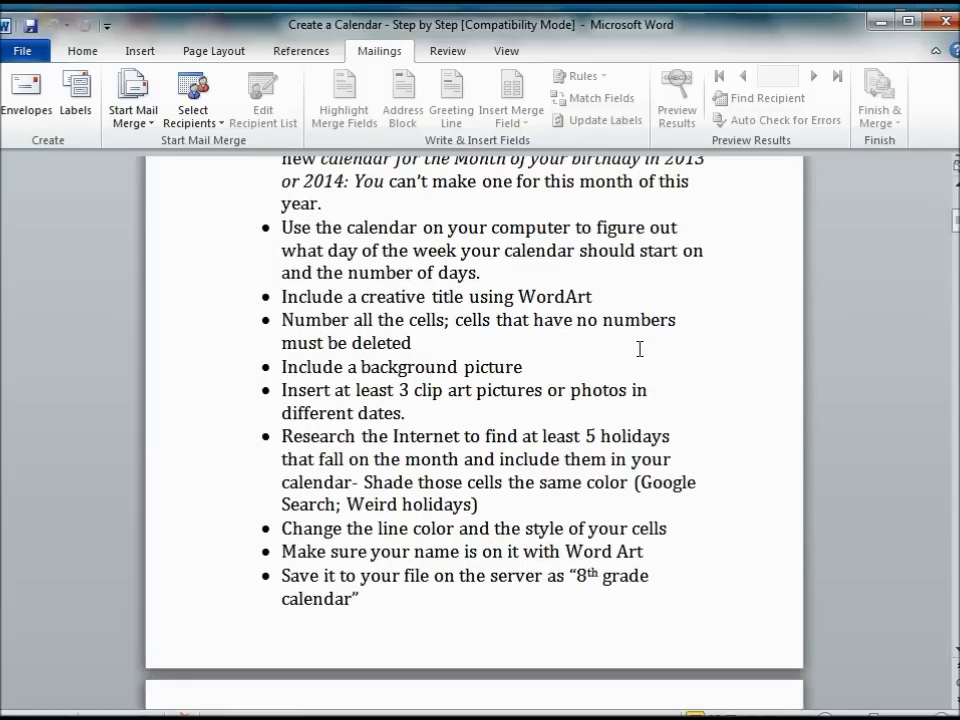
{"action": "scroll", "coordinate": [631, 341], "scroll_direction": "down", "scroll_amount": 4}
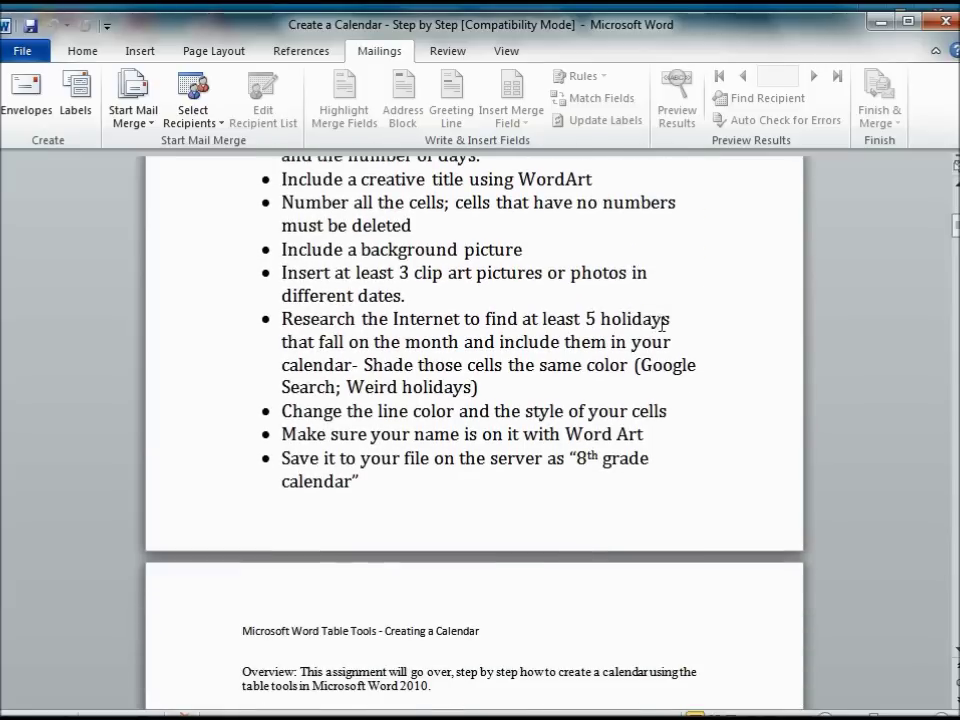
{"action": "scroll", "coordinate": [662, 323], "scroll_direction": "down", "scroll_amount": 6}
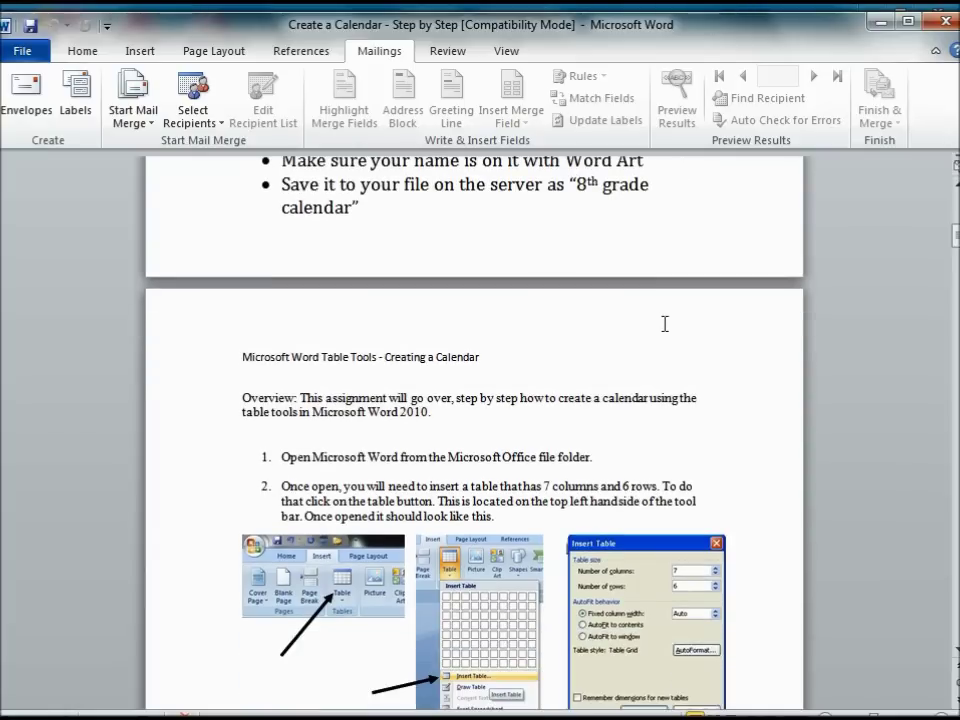
{"action": "scroll", "coordinate": [656, 324], "scroll_direction": "down", "scroll_amount": 3}
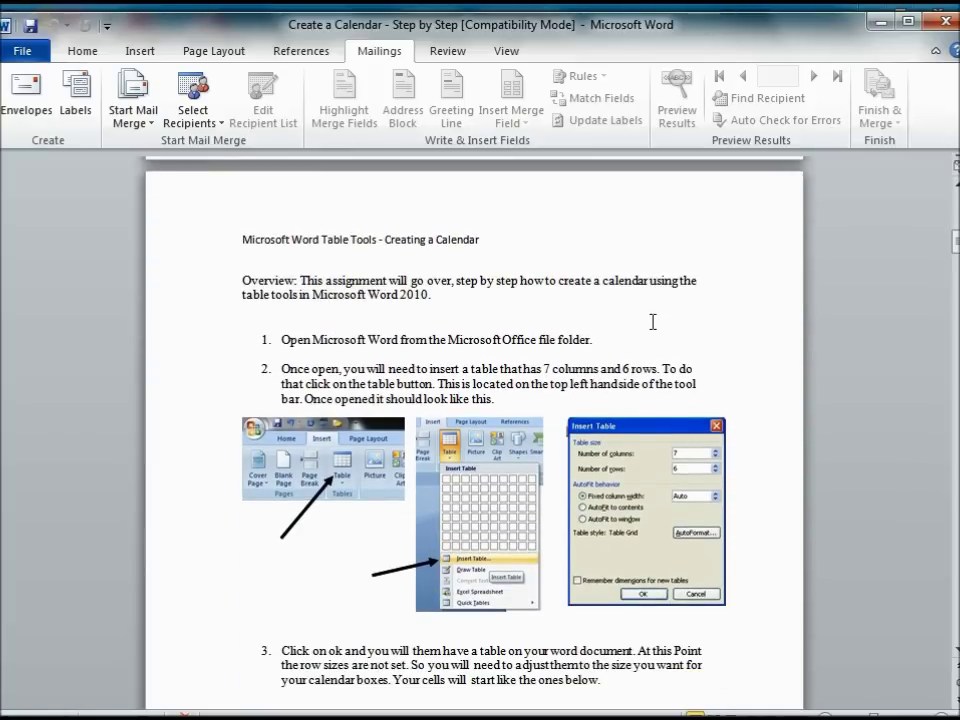
{"action": "scroll", "coordinate": [652, 322], "scroll_direction": "down", "scroll_amount": 1}
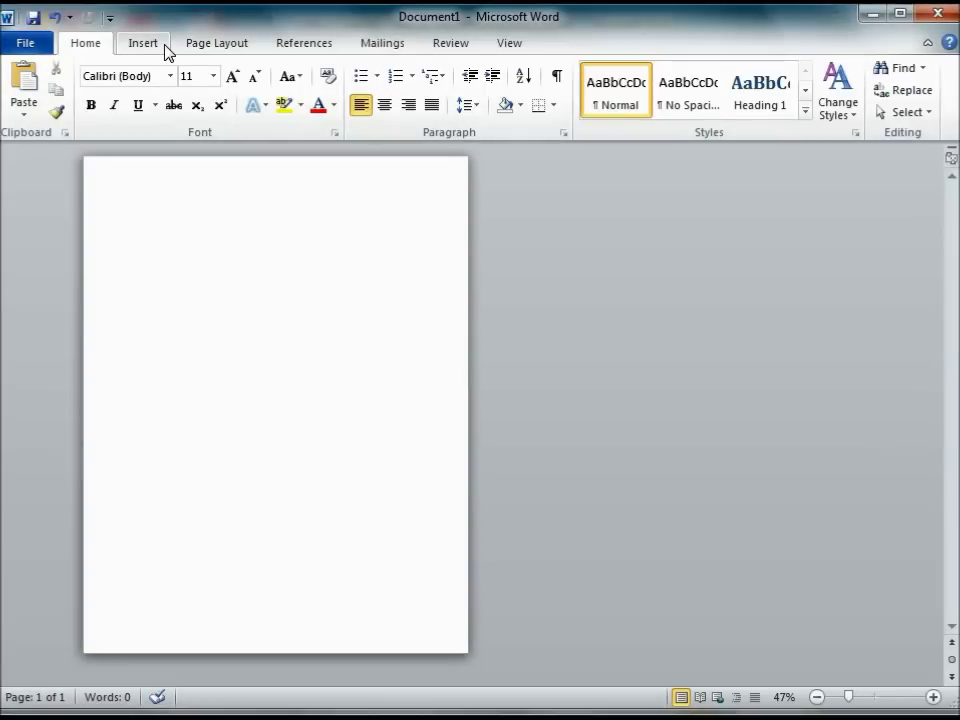
Step: Insert a table with 7 columns and 6 rows into the blank document
{"action": "left_click", "coordinate": [145, 46]}
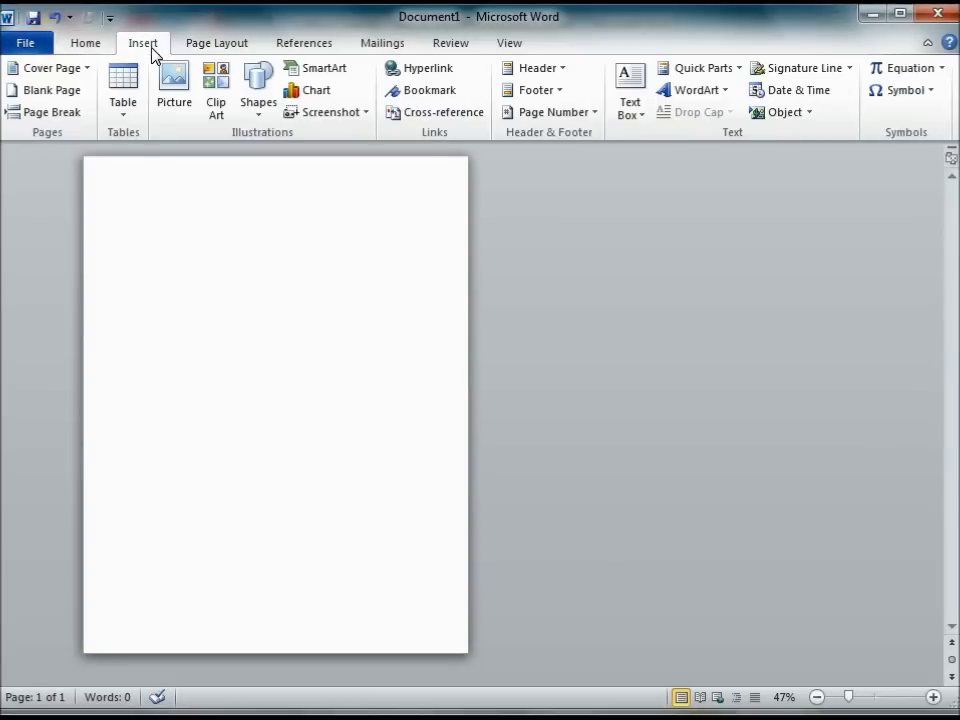
{"action": "scroll", "coordinate": [703, 527], "scroll_direction": "up", "scroll_amount": 2}
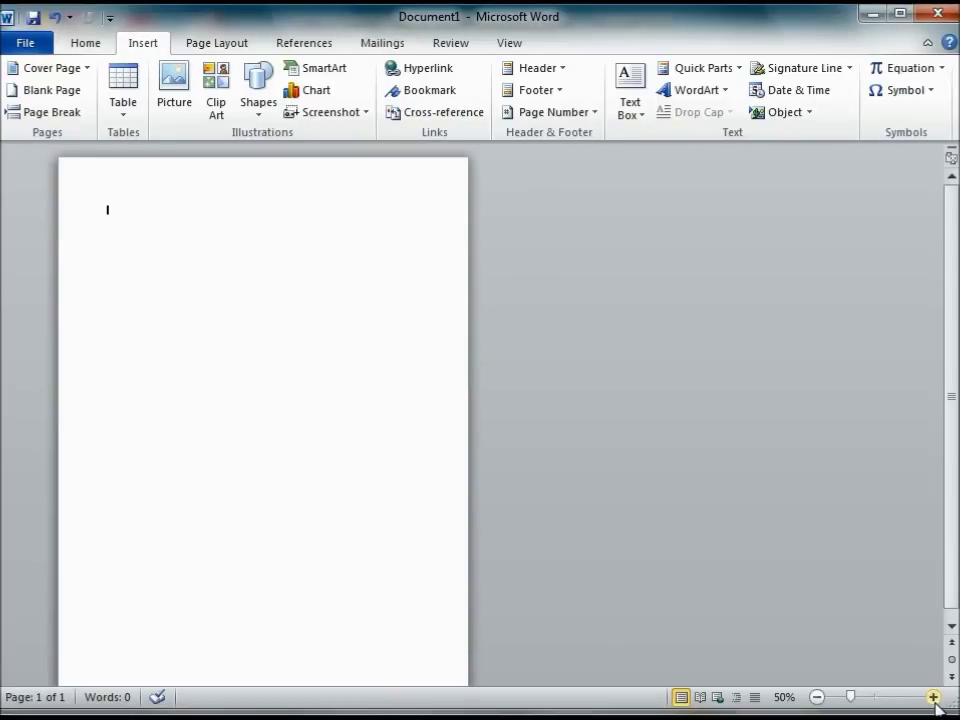
{"action": "left_click", "coordinate": [123, 102]}
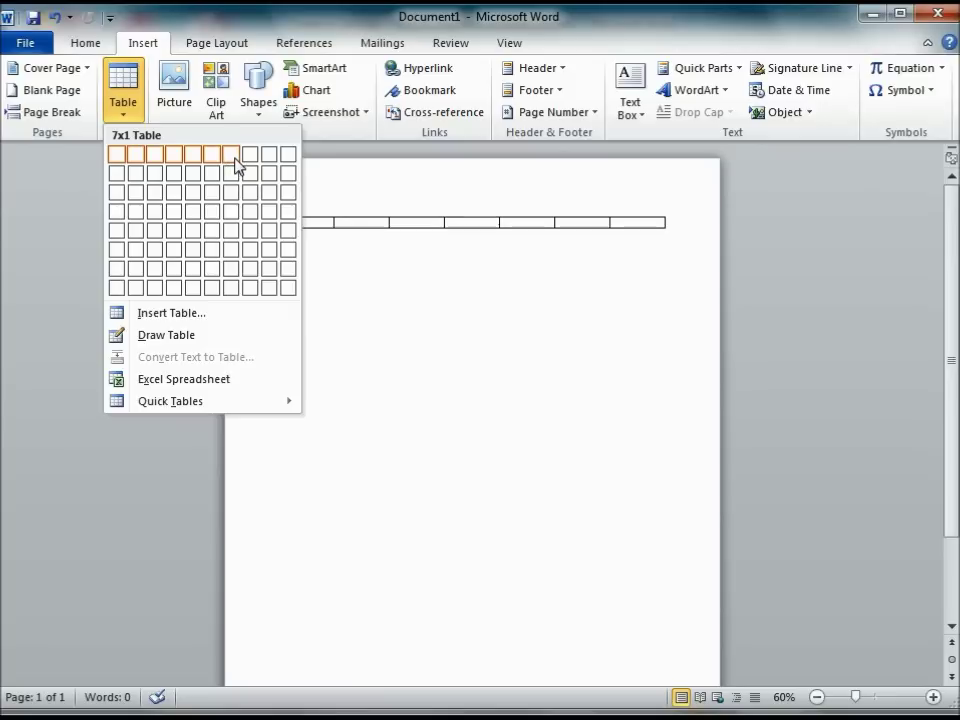
{"action": "left_click", "coordinate": [232, 252]}
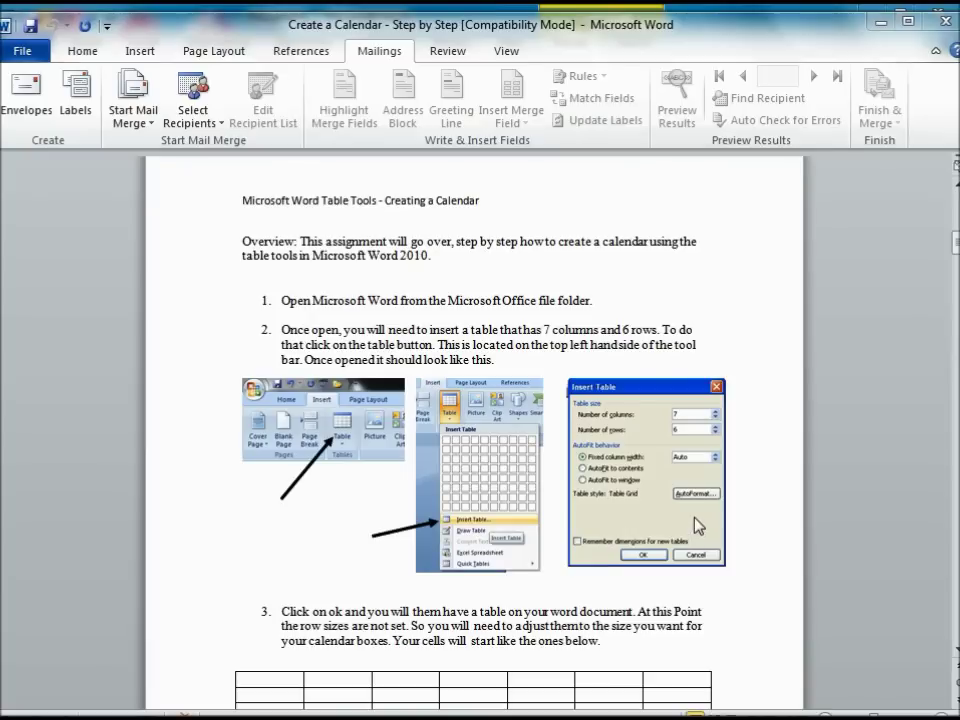
Step: Examine steps 2 to 4 of the calendar instructions, including the pictures showing how to resize the table
{"action": "scroll", "coordinate": [716, 575], "scroll_direction": "down", "scroll_amount": 5}
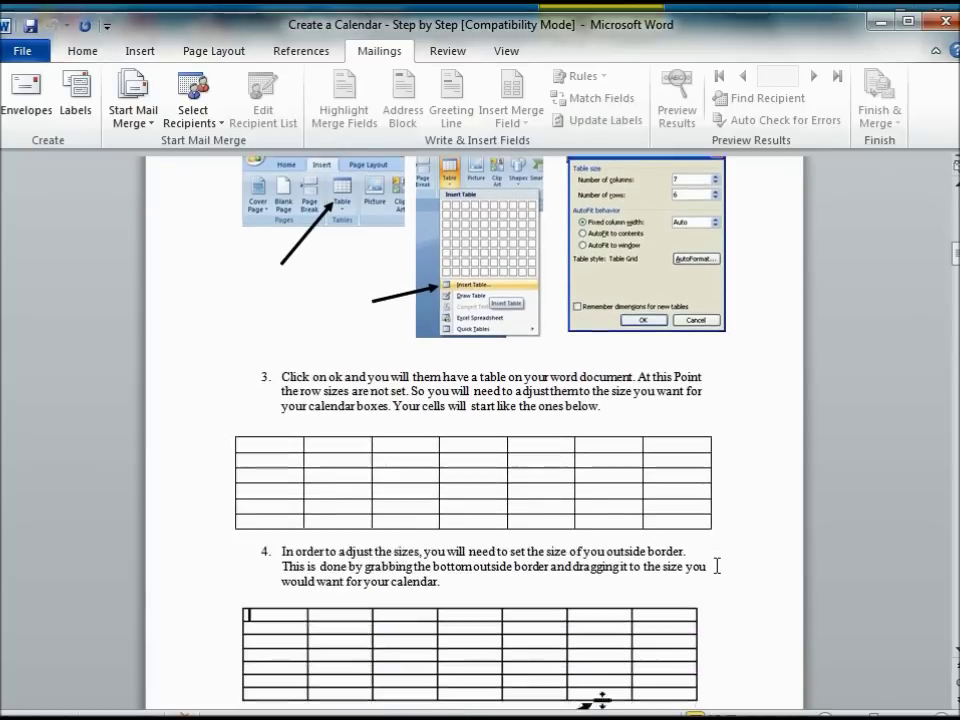
{"action": "scroll", "coordinate": [360, 356], "scroll_direction": "up", "scroll_amount": 2}
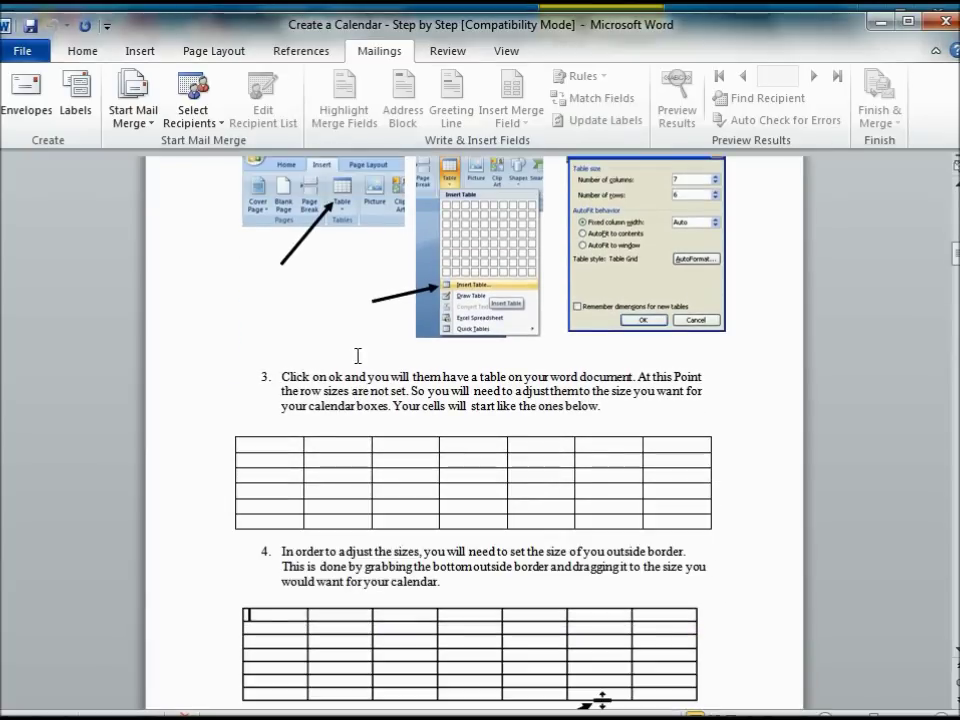
{"action": "scroll", "coordinate": [352, 355], "scroll_direction": "up", "scroll_amount": 1}
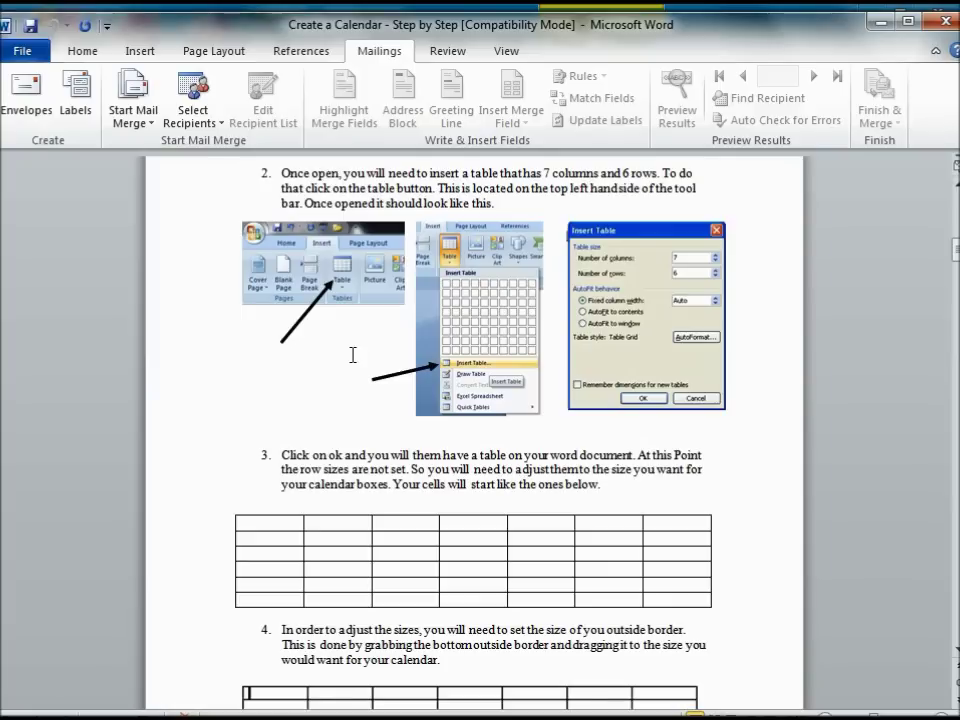
{"action": "scroll", "coordinate": [351, 355], "scroll_direction": "down", "scroll_amount": 2}
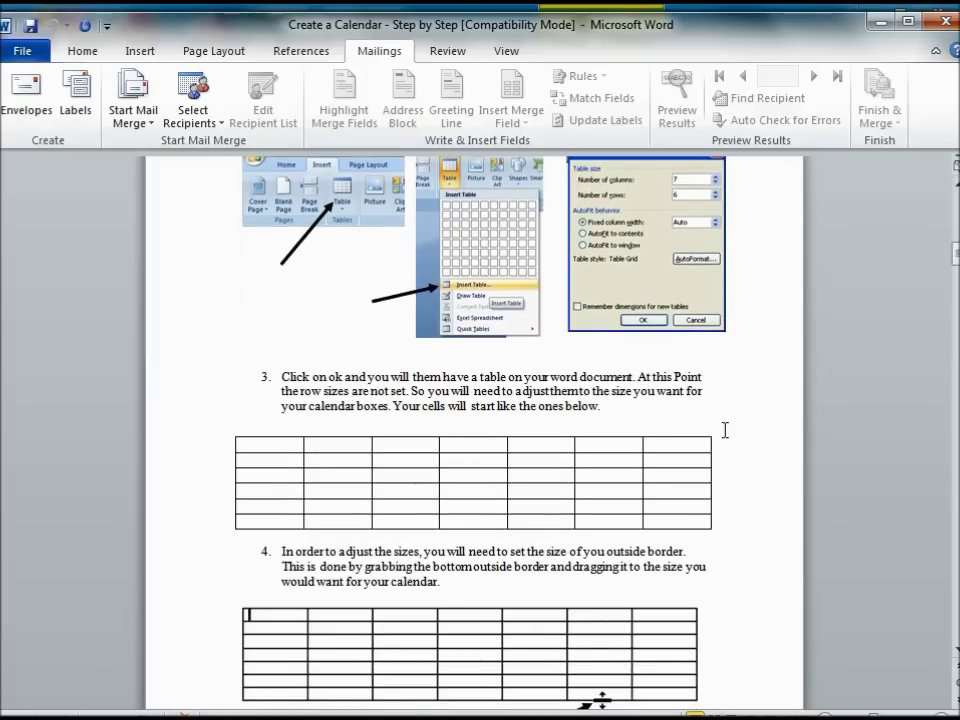
{"action": "scroll", "coordinate": [725, 430], "scroll_direction": "down", "scroll_amount": 8}
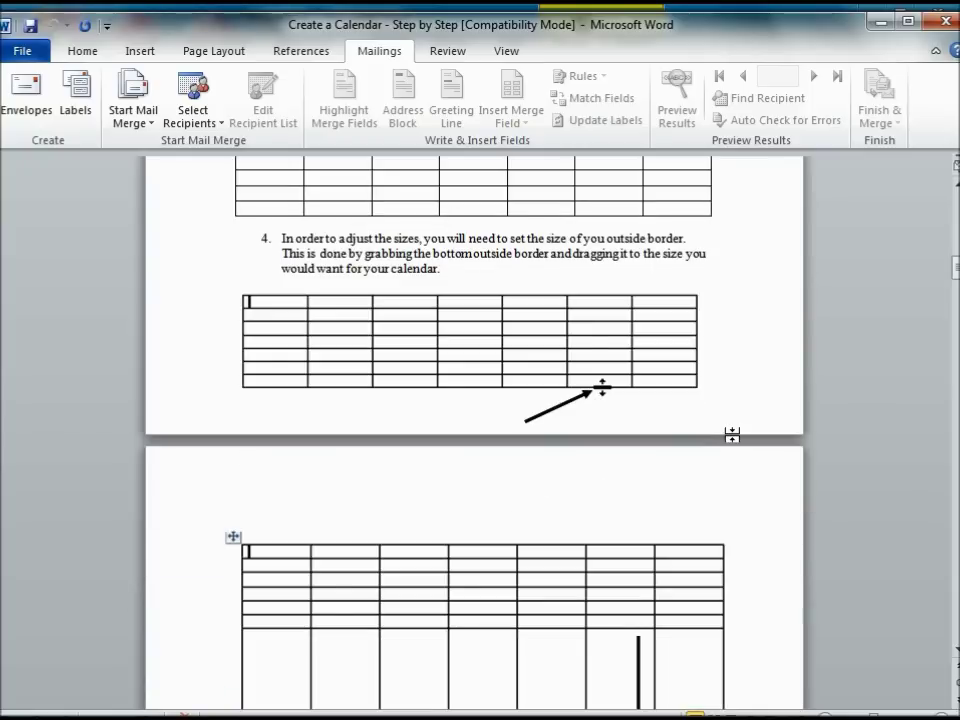
{"action": "scroll", "coordinate": [732, 435], "scroll_direction": "down", "scroll_amount": 2}
{"action": "scroll", "coordinate": [735, 435], "scroll_direction": "down", "scroll_amount": 6}
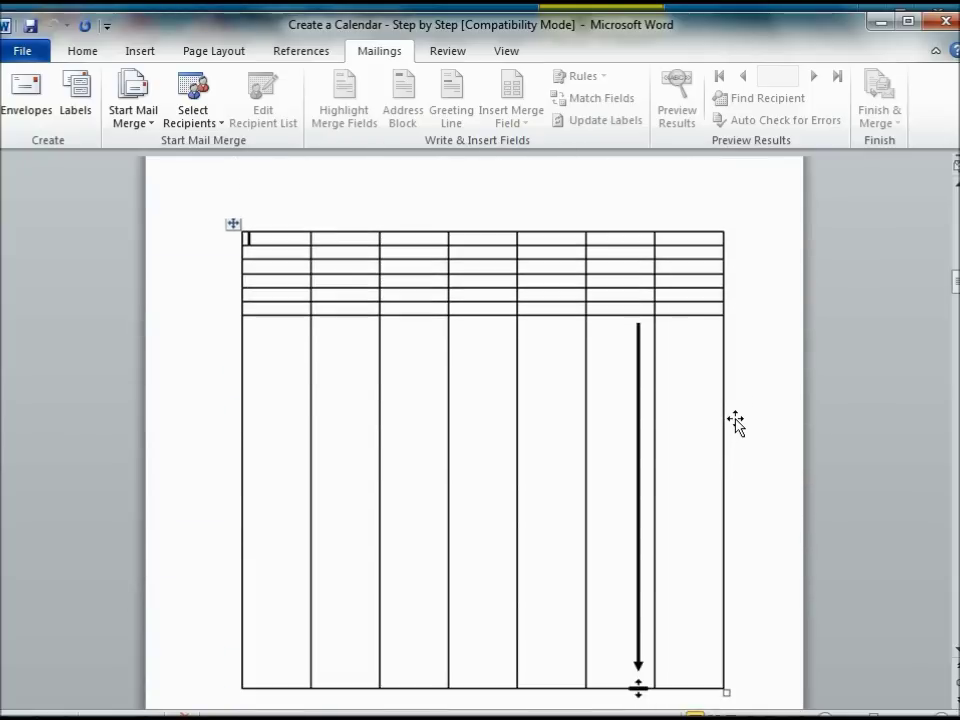
Step: In Document1, stretch the table by moving its bottom outside border to about two thirds of the way down the page
{"action": "scroll", "coordinate": [737, 422], "scroll_direction": "up", "scroll_amount": 9}
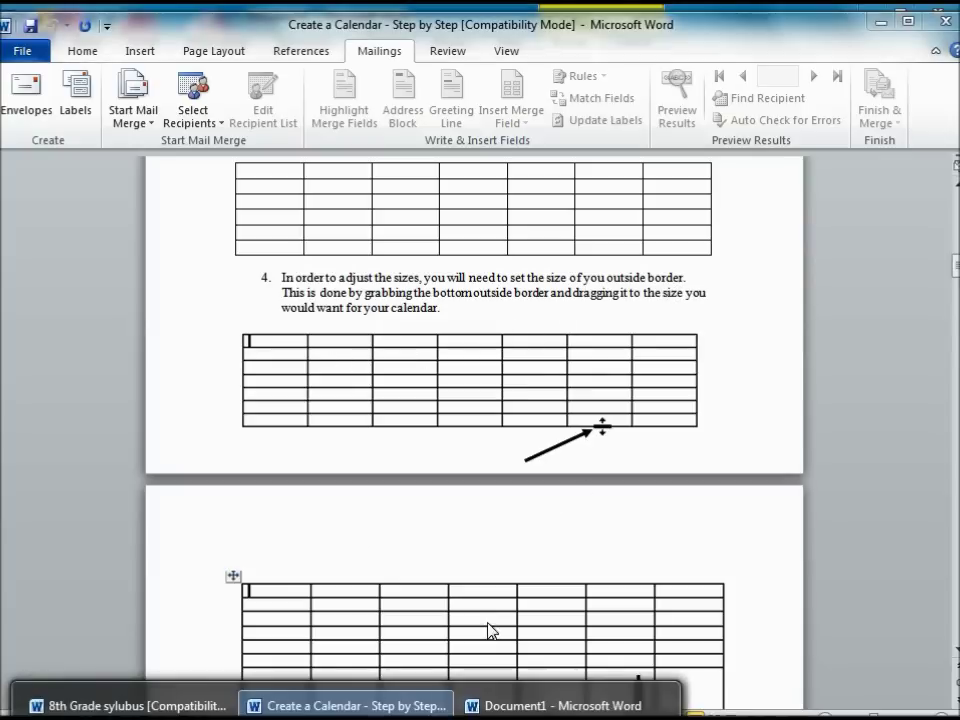
{"action": "left_click", "coordinate": [556, 705]}
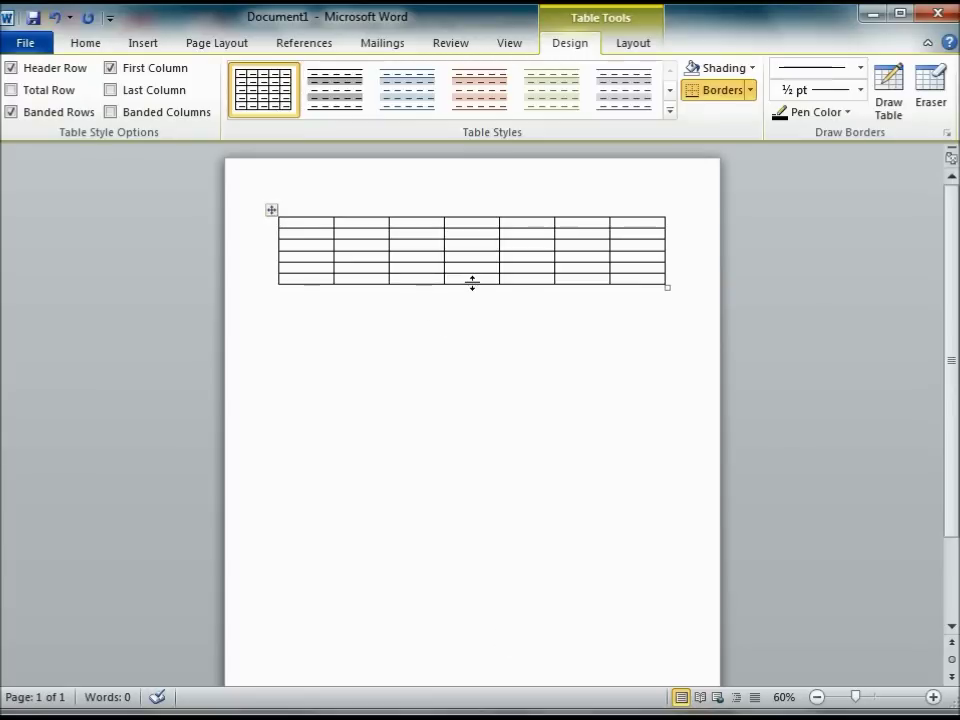
{"action": "left_click_drag", "start_coordinate": [472, 282], "coordinate": [484, 580]}
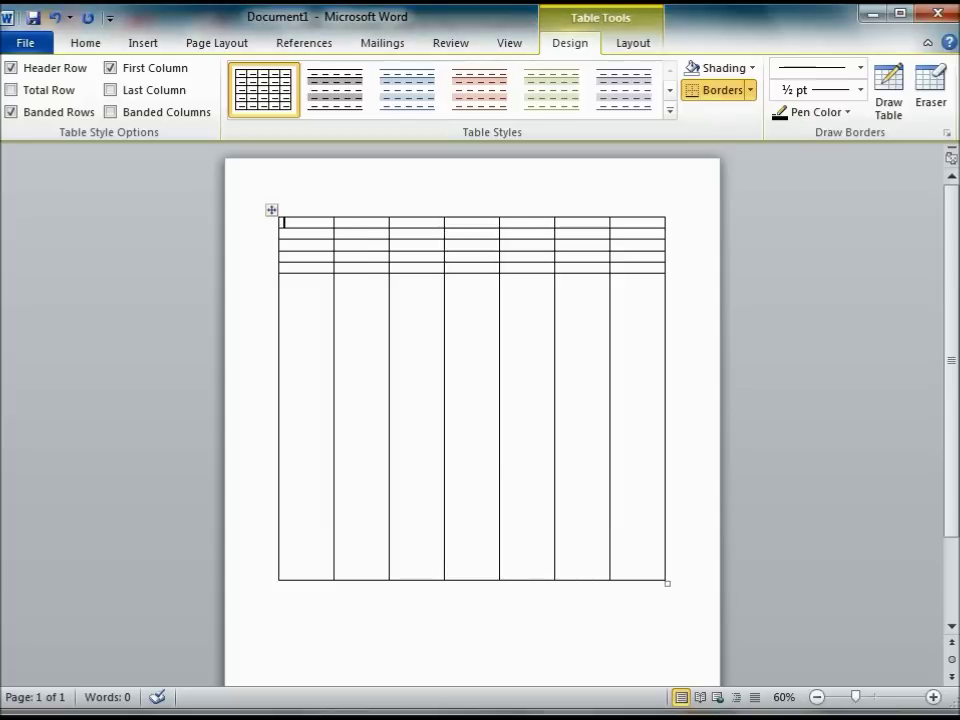
Step: Consult step 5 of the calendar instructions and distribute the rows of the table in Document1 to equal height
{"action": "left_click", "coordinate": [321, 703]}
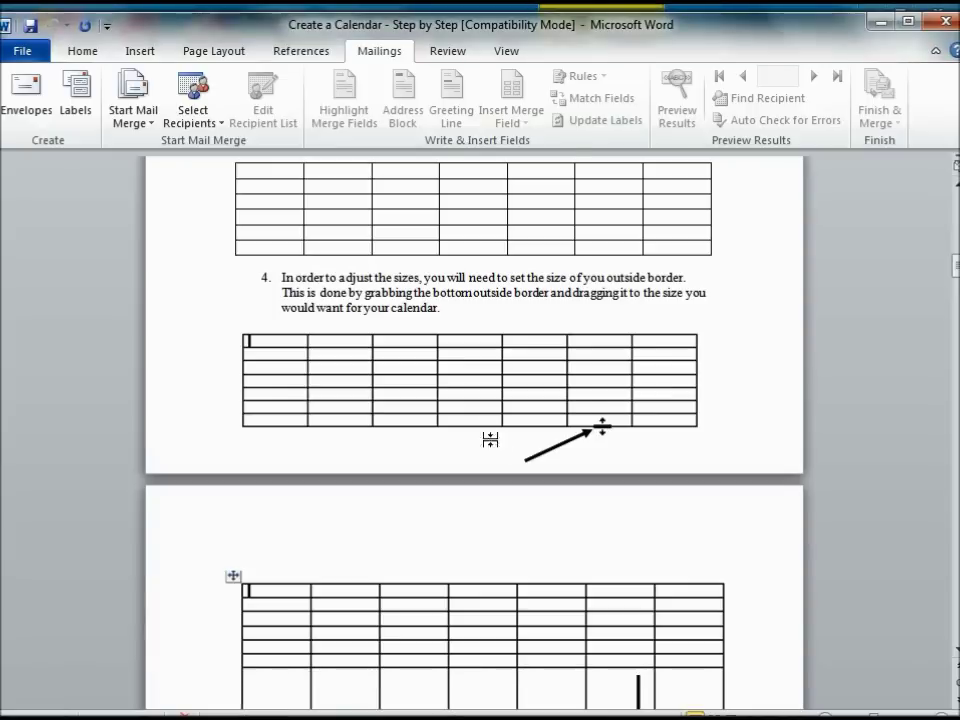
{"action": "scroll", "coordinate": [505, 445], "scroll_direction": "down", "scroll_amount": 5}
{"action": "scroll", "coordinate": [505, 445], "scroll_direction": "down", "scroll_amount": 8}
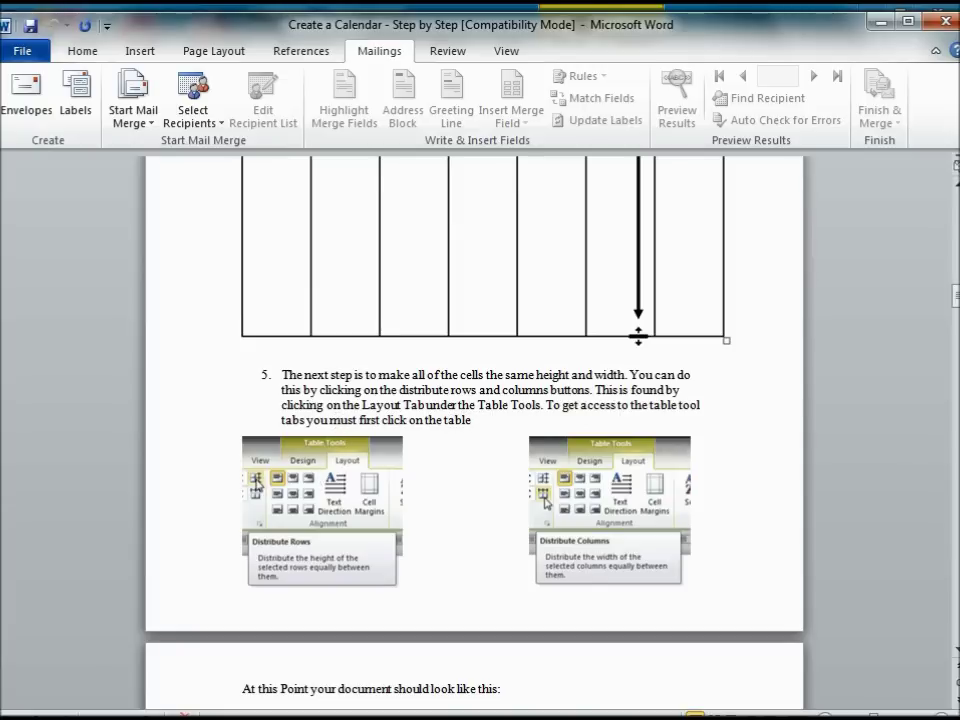
{"action": "left_click", "coordinate": [557, 701]}
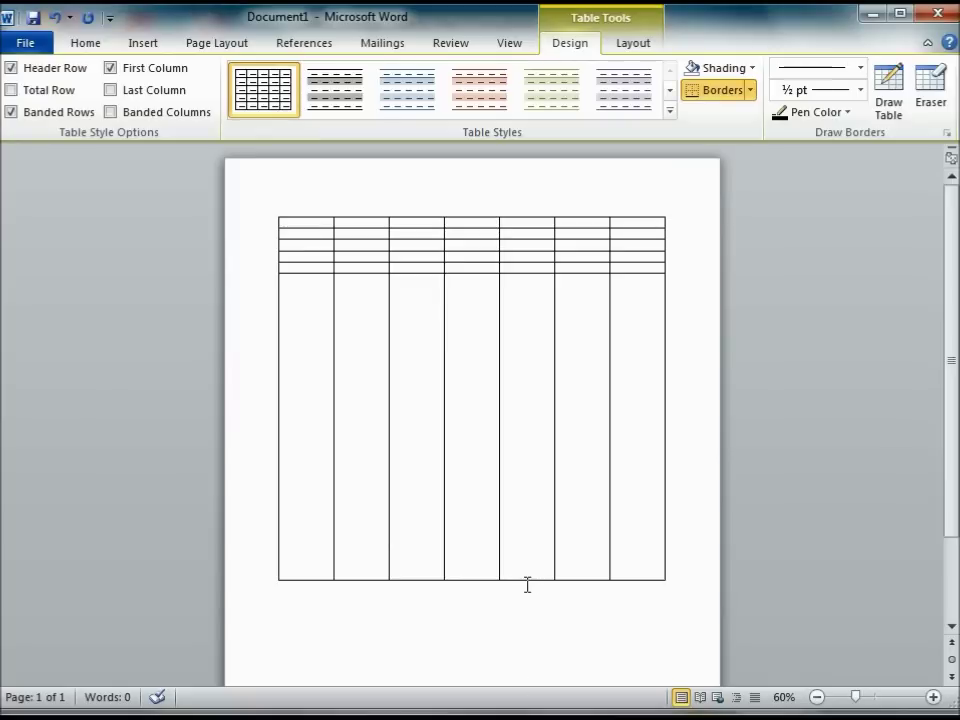
{"action": "left_click", "coordinate": [634, 45]}
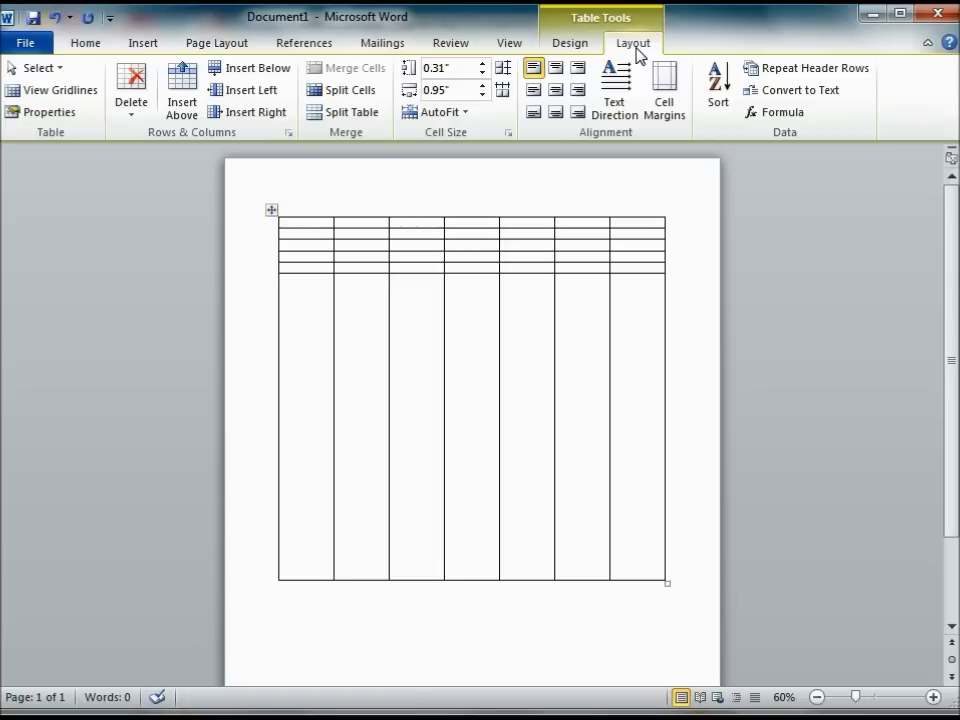
{"action": "left_click", "coordinate": [503, 68]}
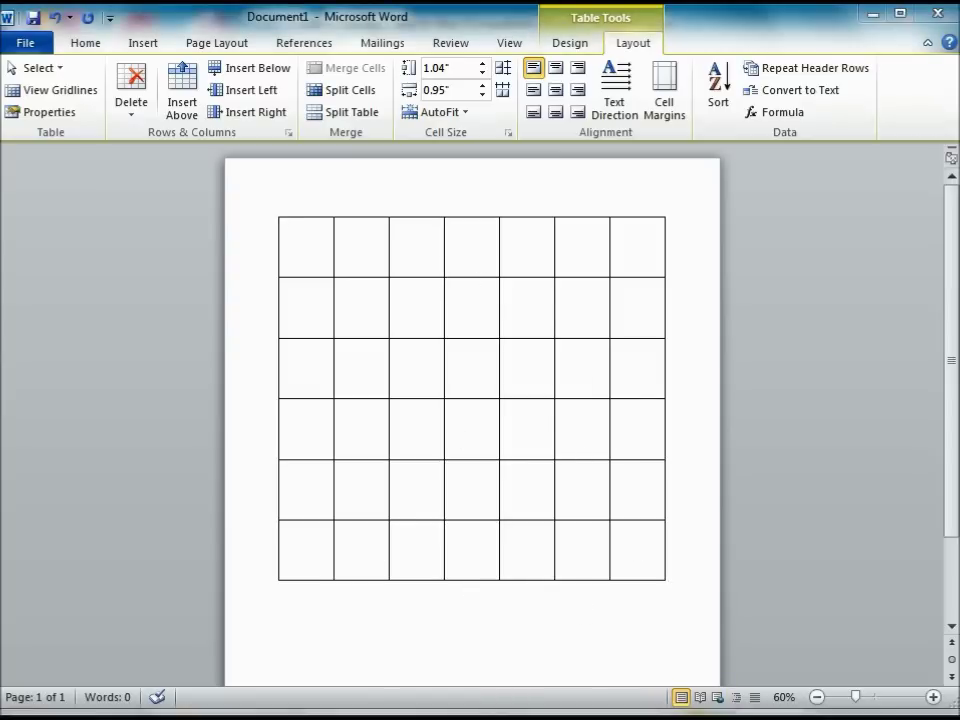
Step: Following step 6 of the instructions, fill the first row of the Document1 table with the weekday names from Sunday to Saturday
{"action": "mouse_move", "coordinate": [340, 716]}
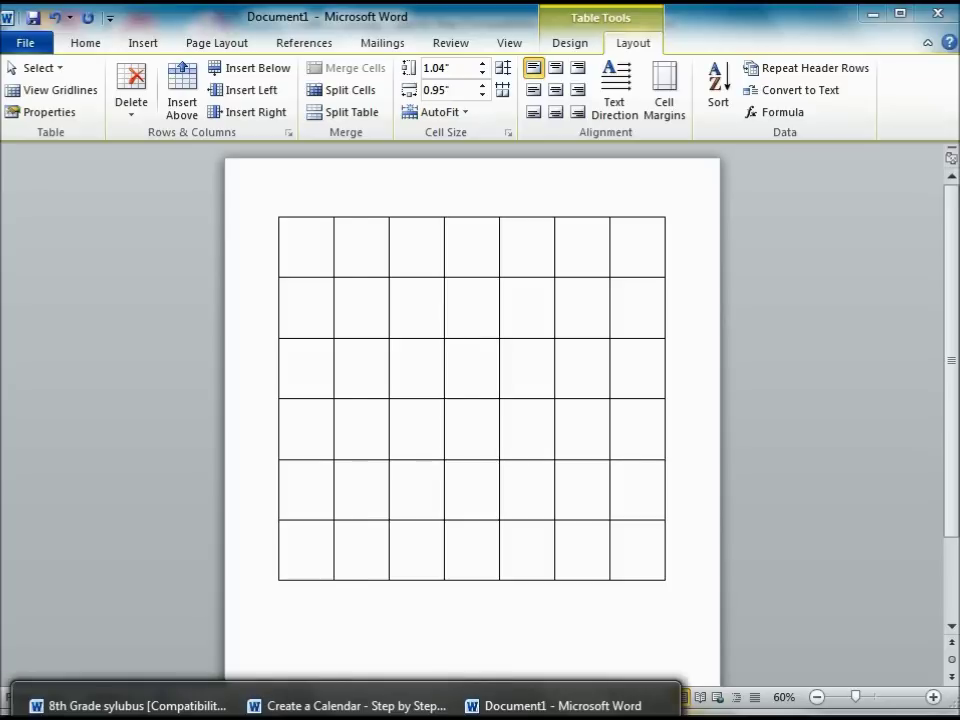
{"action": "left_click", "coordinate": [355, 706]}
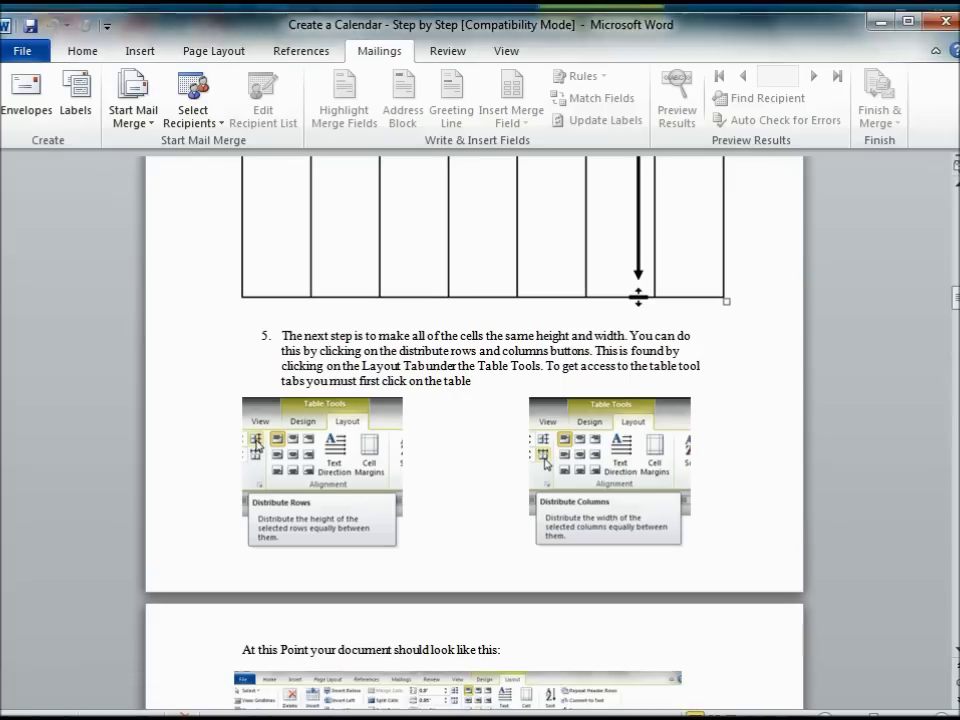
{"action": "scroll", "coordinate": [477, 578], "scroll_direction": "down", "scroll_amount": 5}
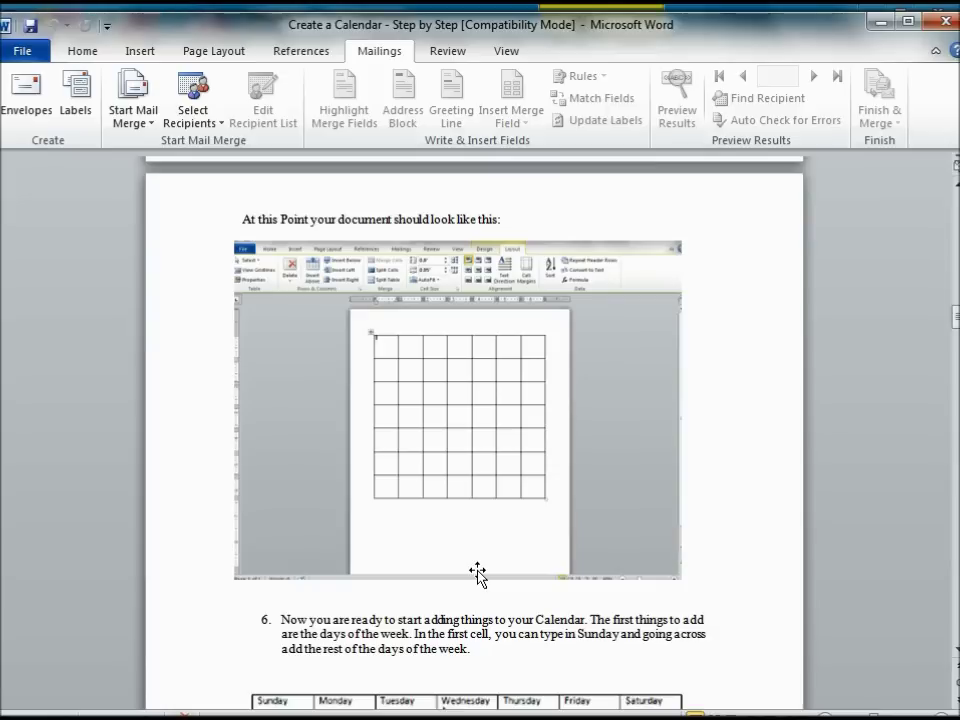
{"action": "scroll", "coordinate": [445, 553], "scroll_direction": "down", "scroll_amount": 4}
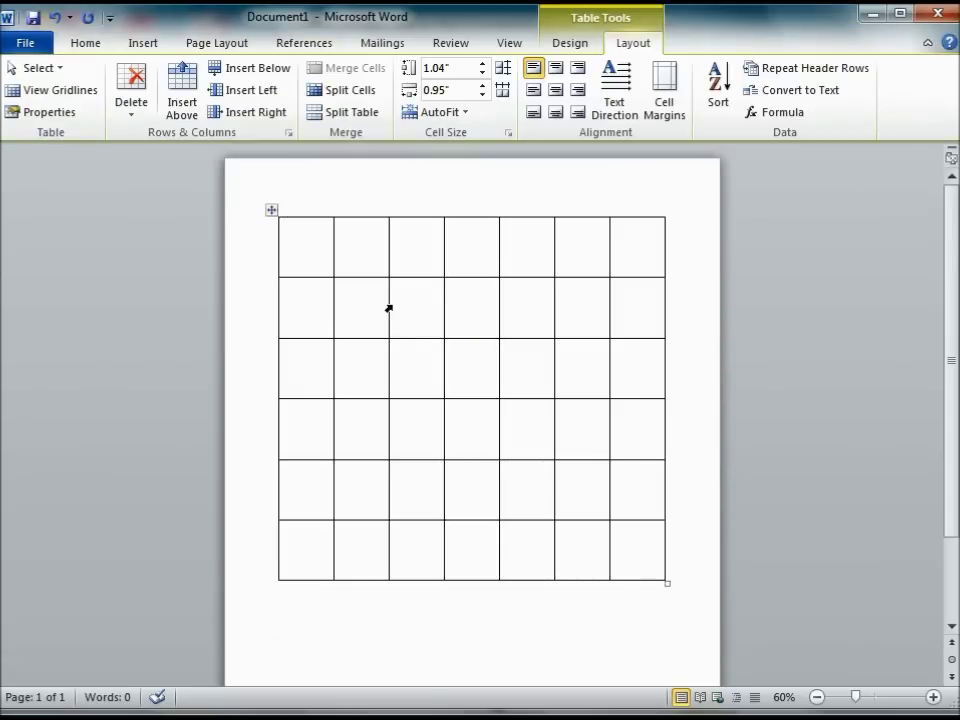
{"action": "left_click", "coordinate": [285, 221]}
{"action": "type", "text": "sUNDAY"}
{"action": "key", "text": "Tab"}
{"action": "type", "text": "Monday"}
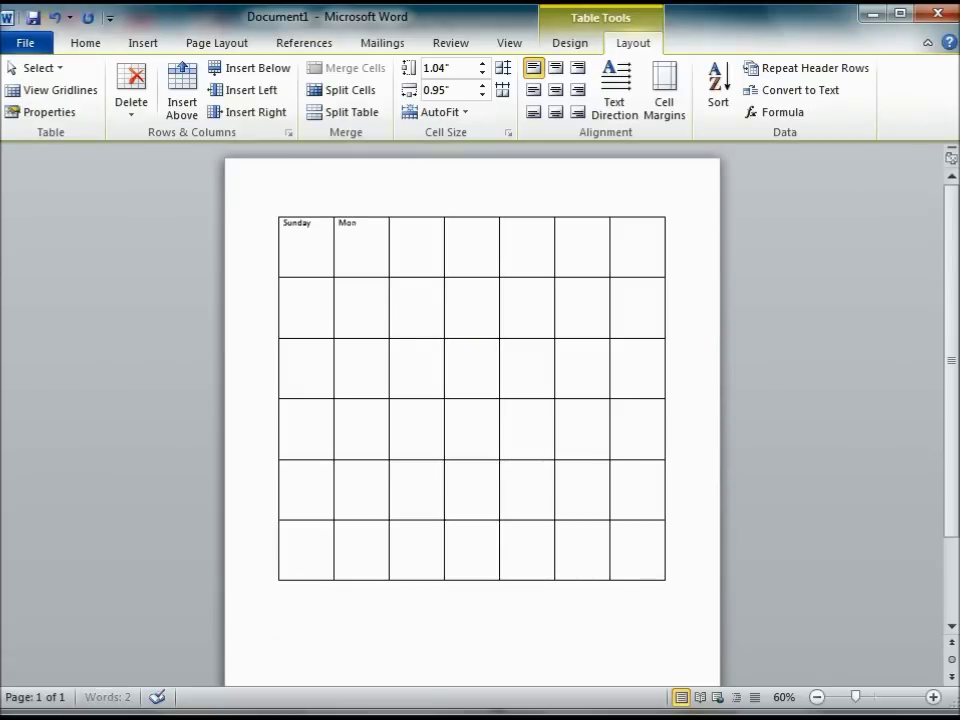
{"action": "key", "text": "Tab"}
{"action": "type", "text": "Tuesday"}
{"action": "key", "text": "Tab"}
{"action": "type", "text": "Wednesday"}
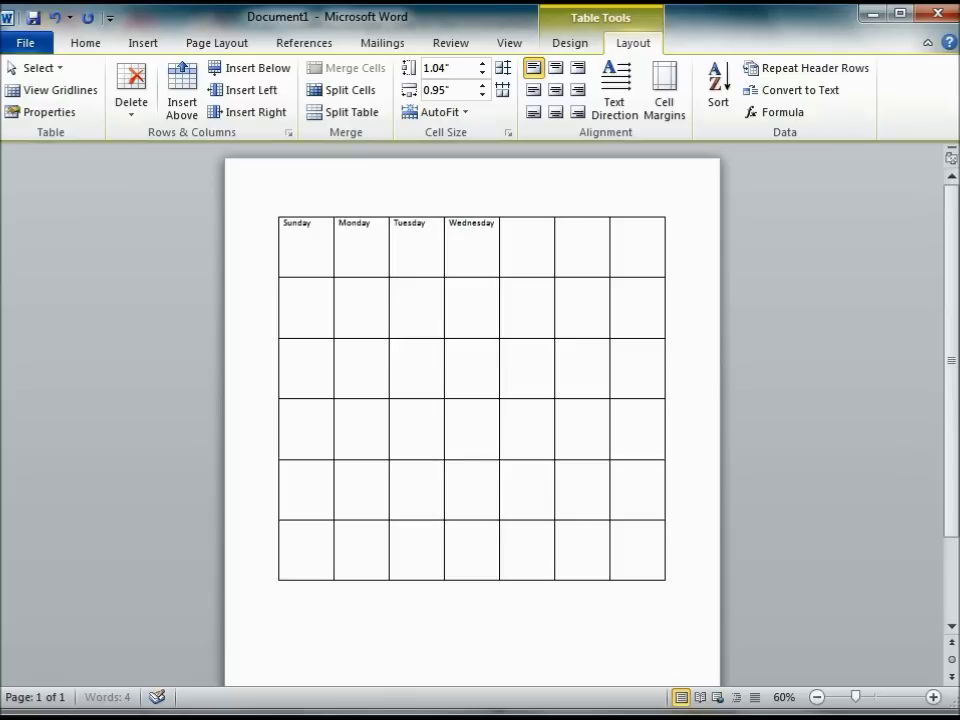
{"action": "key", "text": "Tab"}
{"action": "type", "text": "Thursday"}
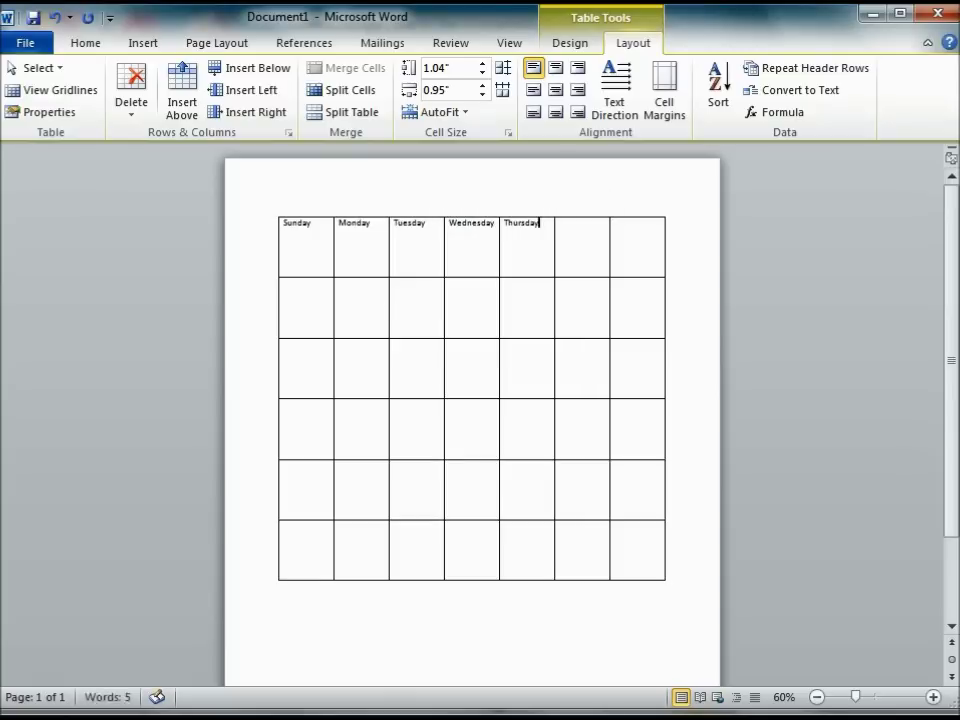
{"action": "key", "text": "Tab"}
{"action": "type", "text": "Friday"}
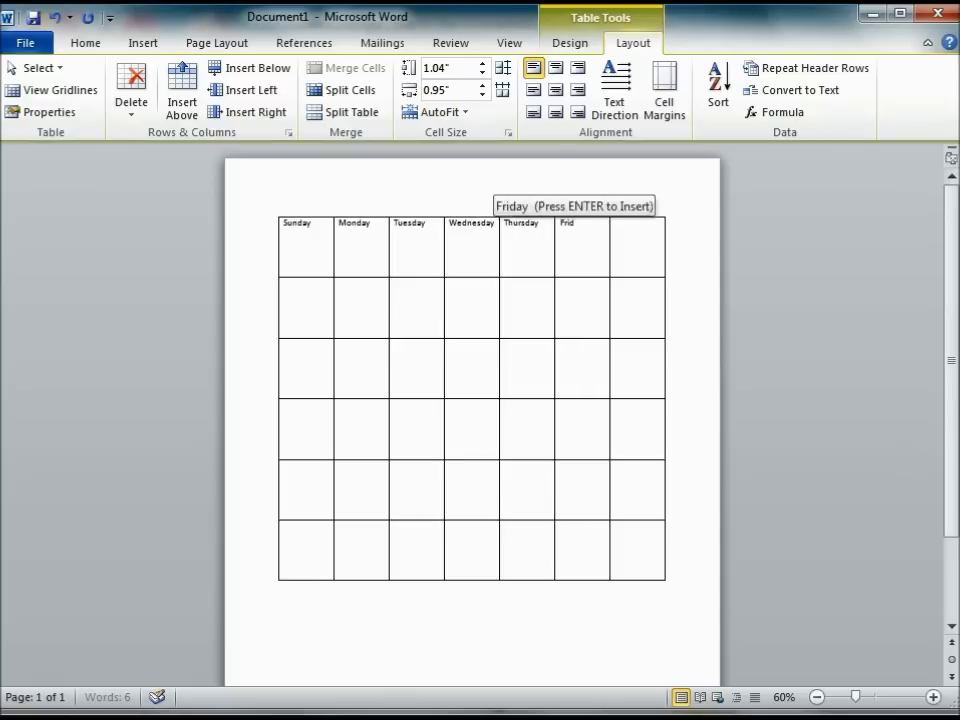
{"action": "key", "text": "Tab"}
{"action": "type", "text": "Saturday"}
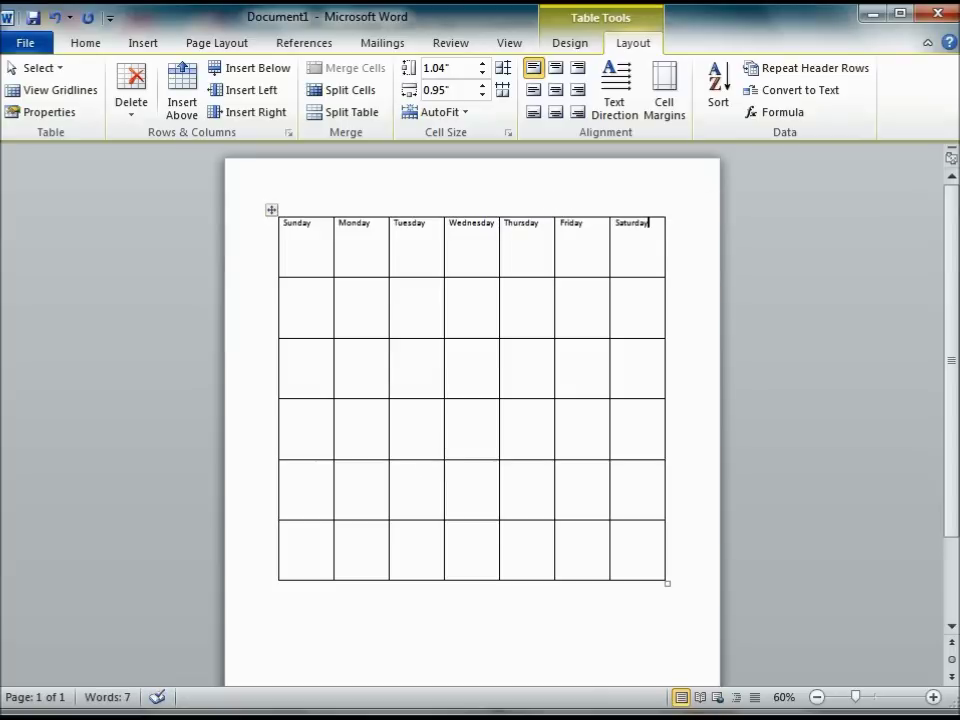
{"action": "mouse_move", "coordinate": [567, 703]}
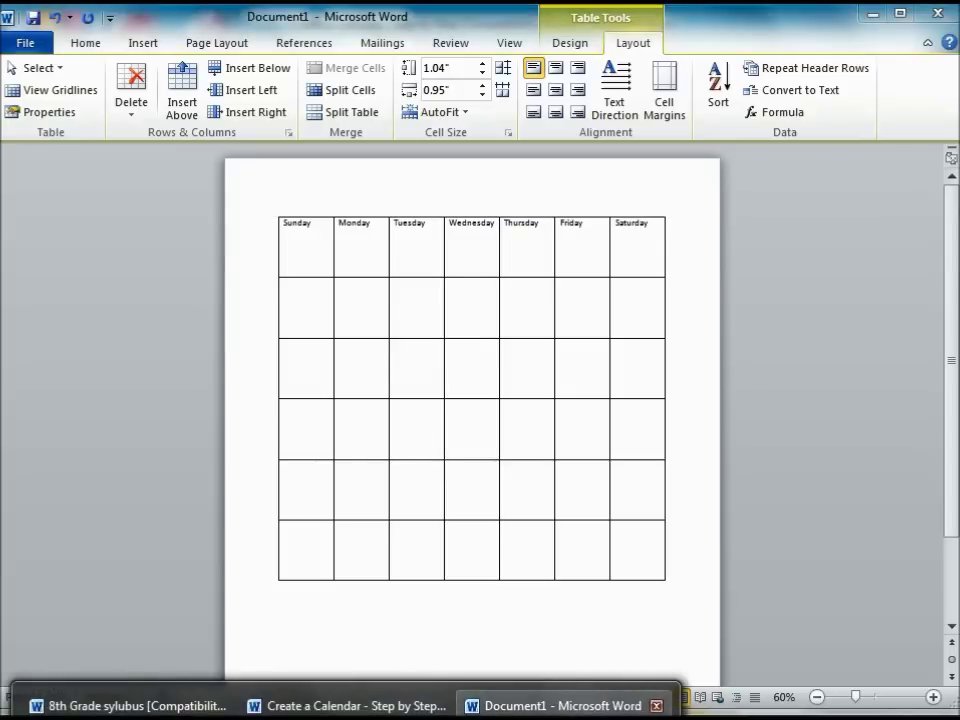
Step: Following step 7 of the calendar instructions, center the weekday names from Sunday to Saturday in the Document1 table's first row
{"action": "left_click", "coordinate": [355, 705]}
{"action": "scroll", "coordinate": [620, 636], "scroll_direction": "down", "scroll_amount": 3}
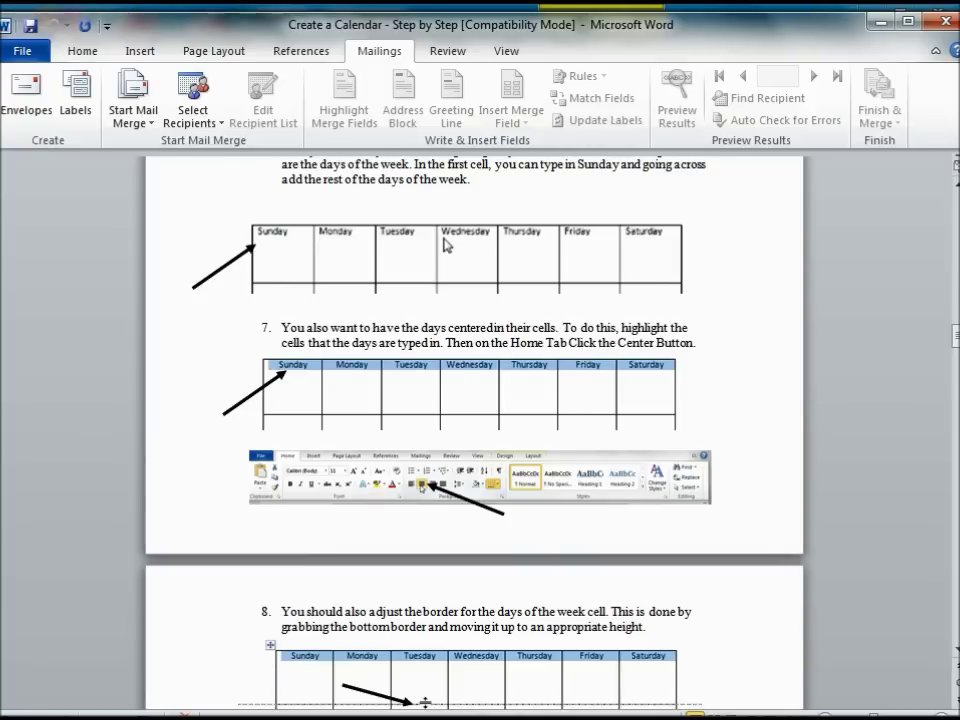
{"action": "key", "text": "alt+Tab"}
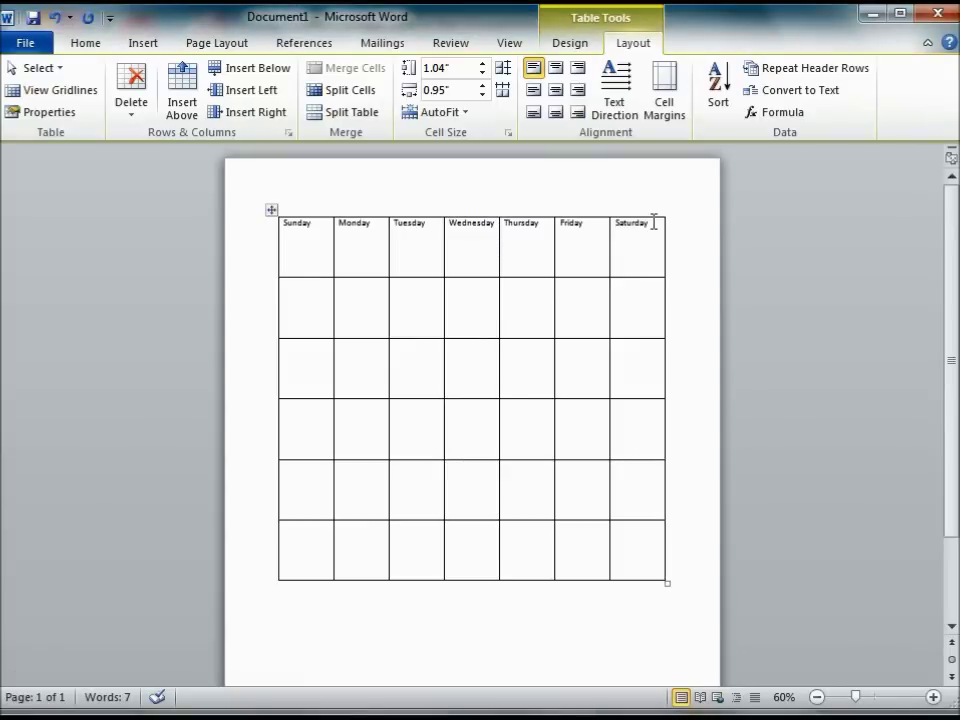
{"action": "left_click_drag", "start_coordinate": [653, 222], "coordinate": [306, 244]}
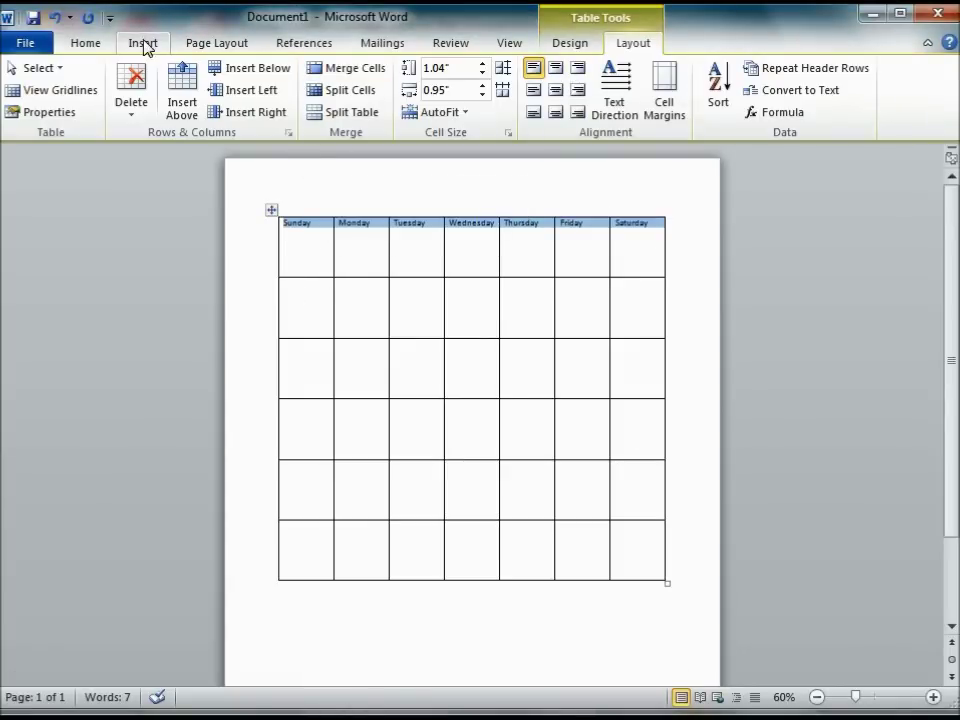
{"action": "left_click", "coordinate": [94, 46]}
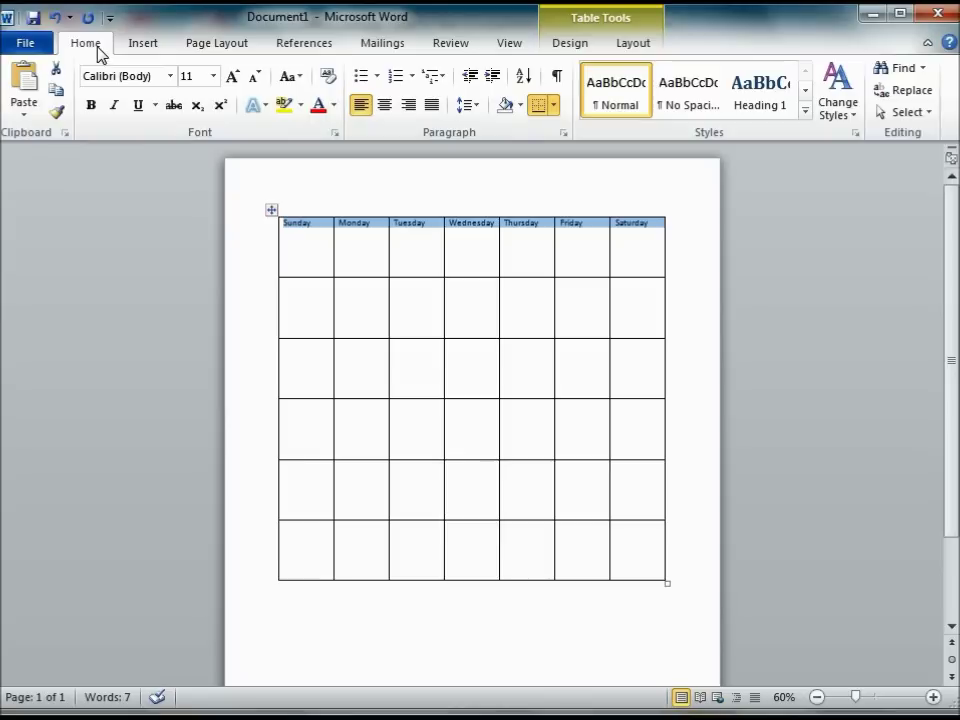
{"action": "left_click", "coordinate": [384, 106]}
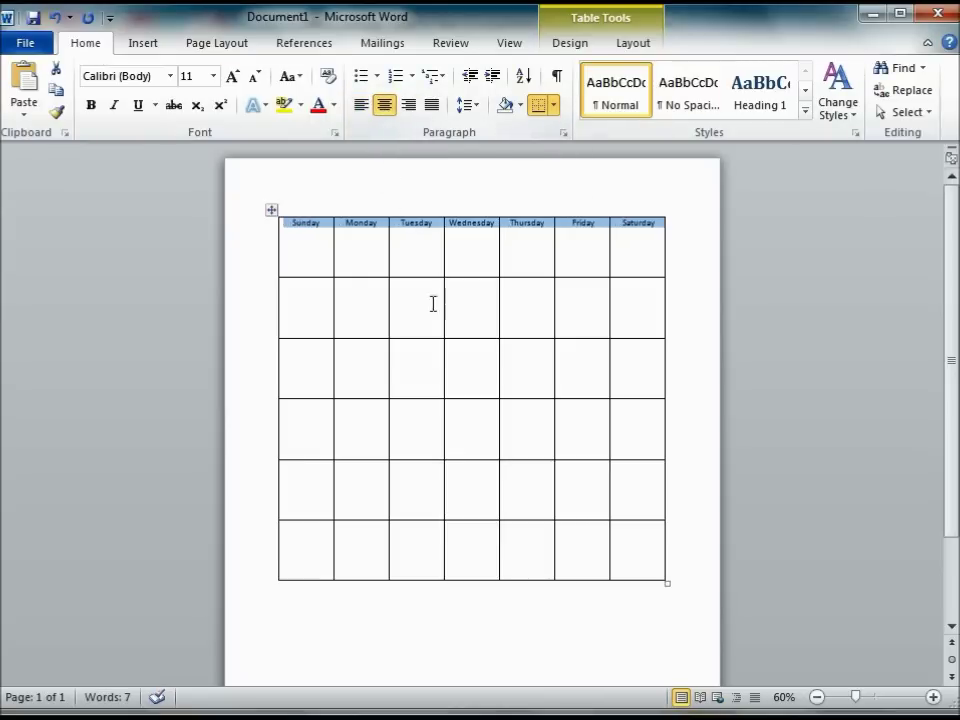
{"action": "left_click", "coordinate": [504, 532]}
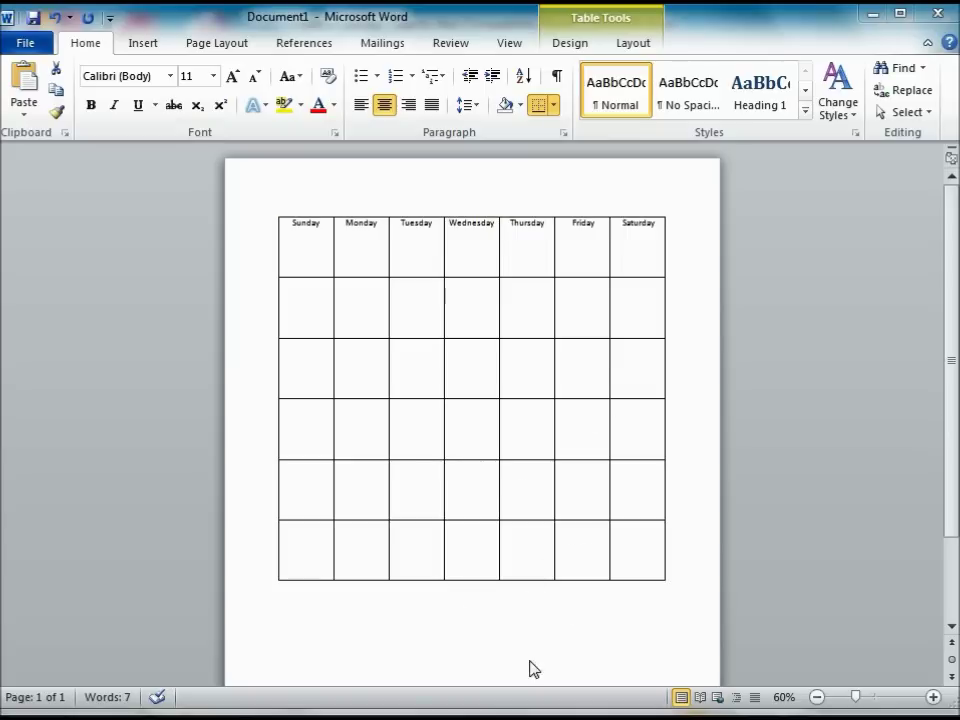
Step: Following step 8 of the instructions, shrink the Document1 table's weekday row by moving its bottom border up to just below the names
{"action": "left_click", "coordinate": [343, 701]}
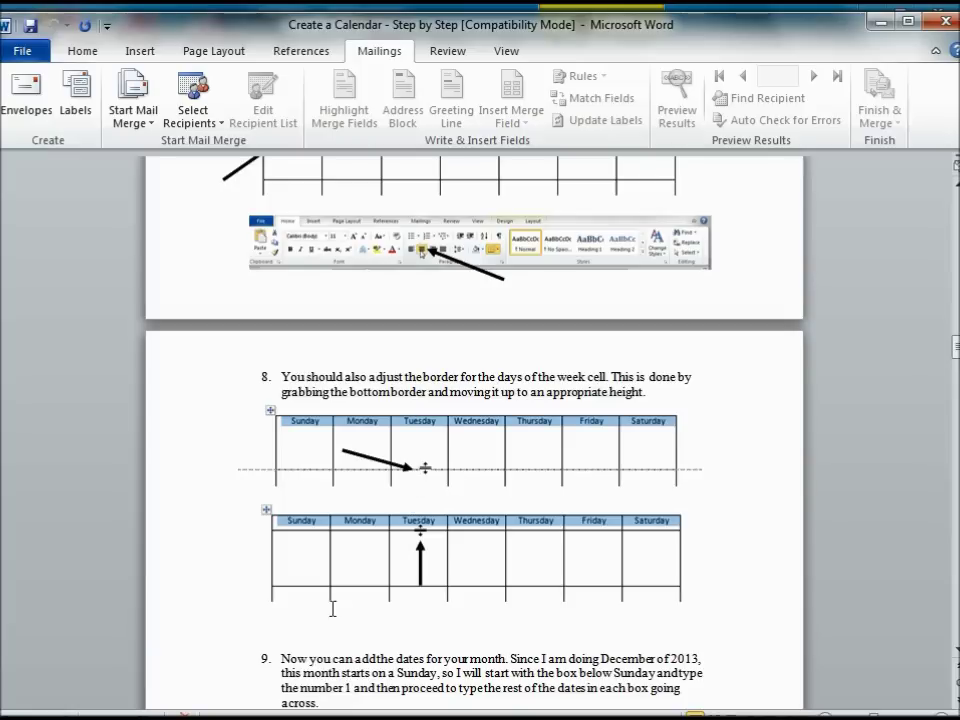
{"action": "scroll", "coordinate": [358, 590], "scroll_direction": "down", "scroll_amount": 1}
{"action": "scroll", "coordinate": [357, 580], "scroll_direction": "down", "scroll_amount": 2}
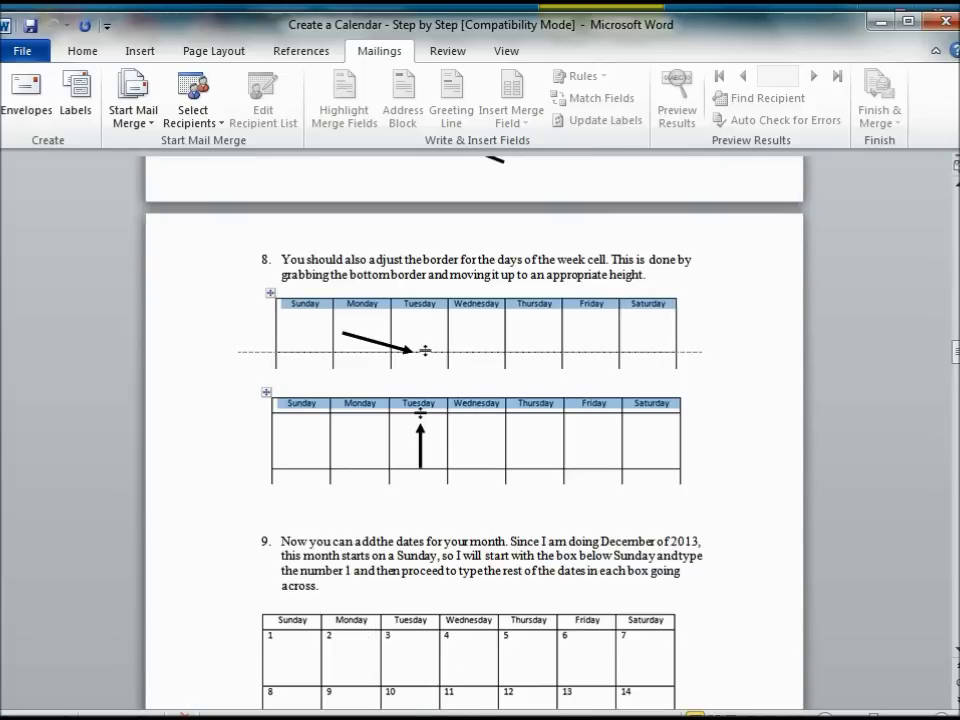
{"action": "left_click", "coordinate": [555, 706]}
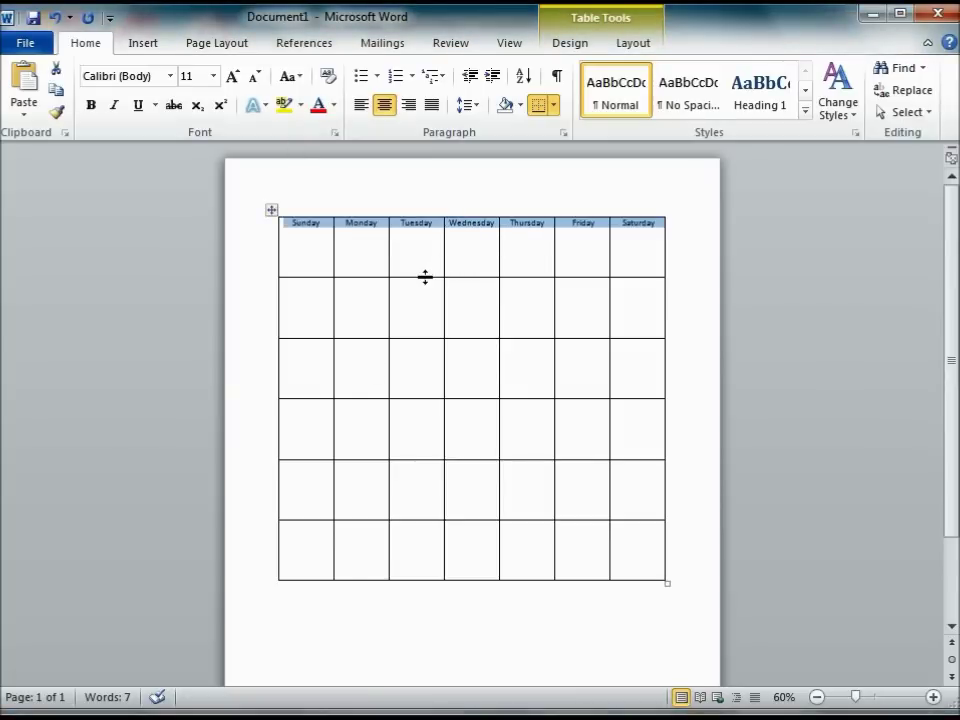
{"action": "left_click_drag", "start_coordinate": [425, 277], "coordinate": [425, 231]}
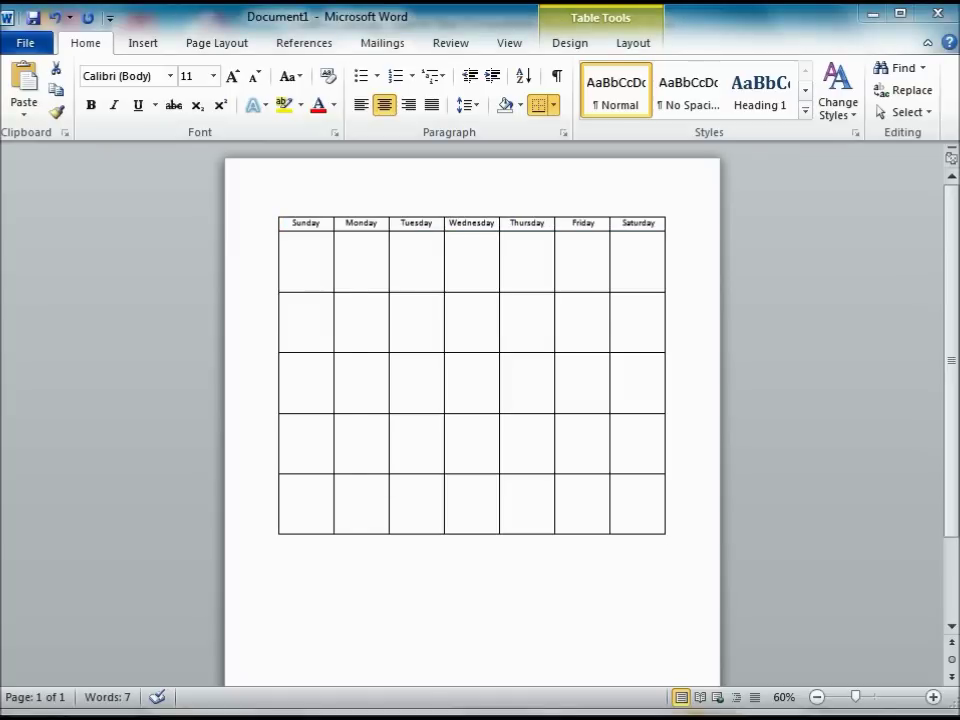
Step: Fill the table with the dates 1 to 31, starting with 1 in the cell below Wednesday
{"action": "mouse_move", "coordinate": [560, 712]}
{"action": "left_click", "coordinate": [467, 246]}
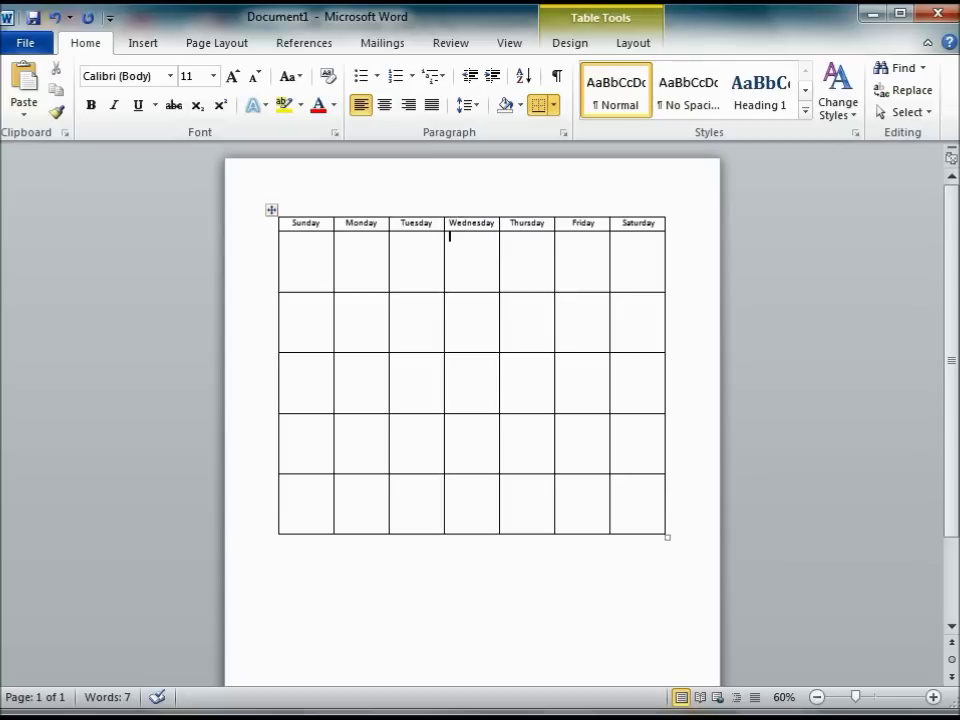
{"action": "type", "text": "1"}
{"action": "left_click", "coordinate": [505, 237]}
{"action": "type", "text": "2"}
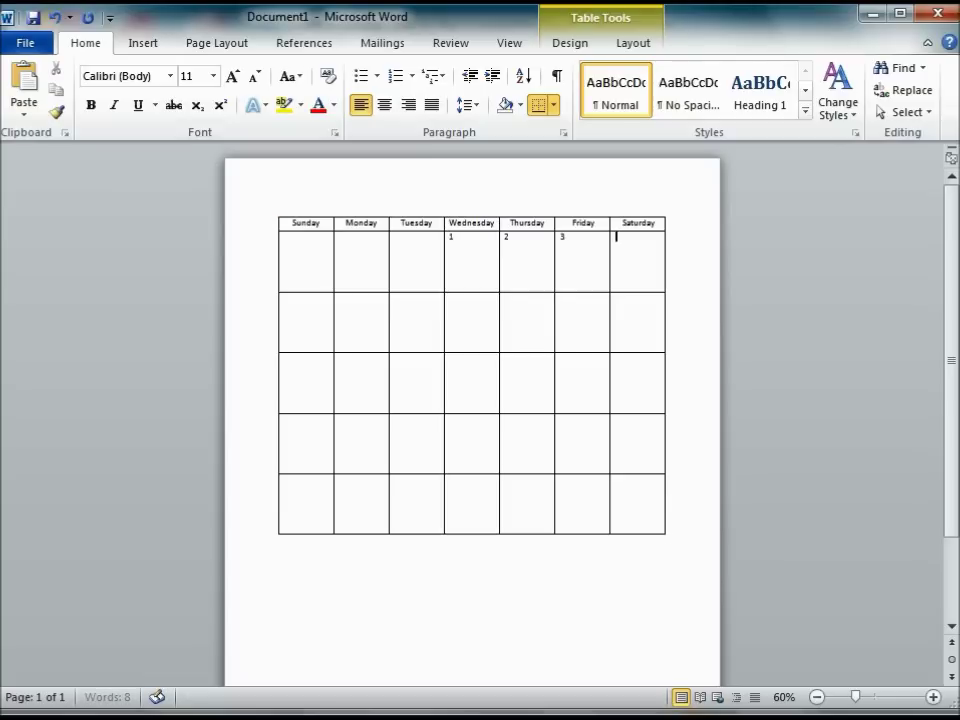
{"action": "key", "text": "Down"}
{"action": "key", "text": "Down"}
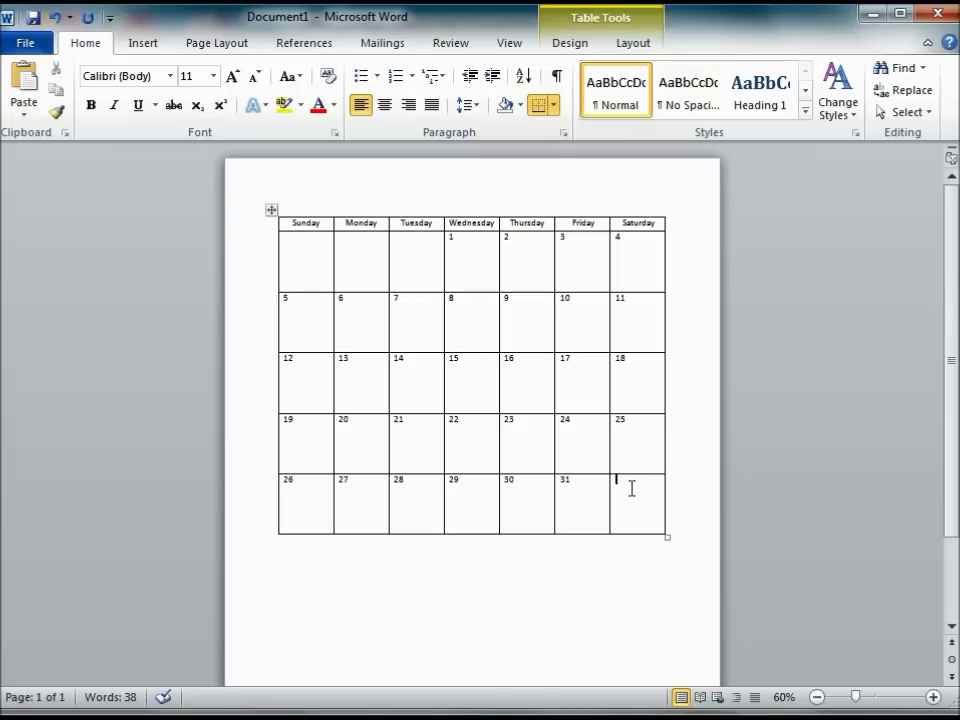
Step: Delete the empty Saturday cell after the 31st in the last row, using the option to shift cells left
{"action": "left_click_drag", "start_coordinate": [632, 488], "coordinate": [668, 491]}
{"action": "left_click", "coordinate": [662, 497]}
{"action": "left_click_drag", "start_coordinate": [651, 491], "coordinate": [671, 484]}
{"action": "left_click", "coordinate": [658, 492]}
{"action": "left_click_drag", "start_coordinate": [667, 486], "coordinate": [671, 497]}
{"action": "right_click", "coordinate": [668, 494]}
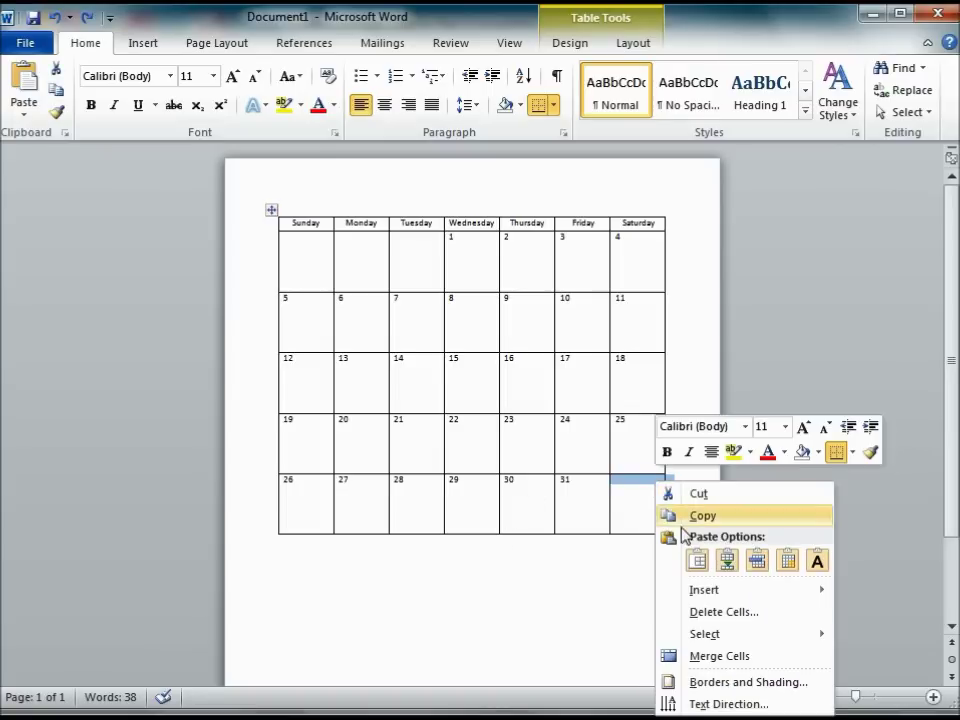
{"action": "left_click", "coordinate": [719, 612]}
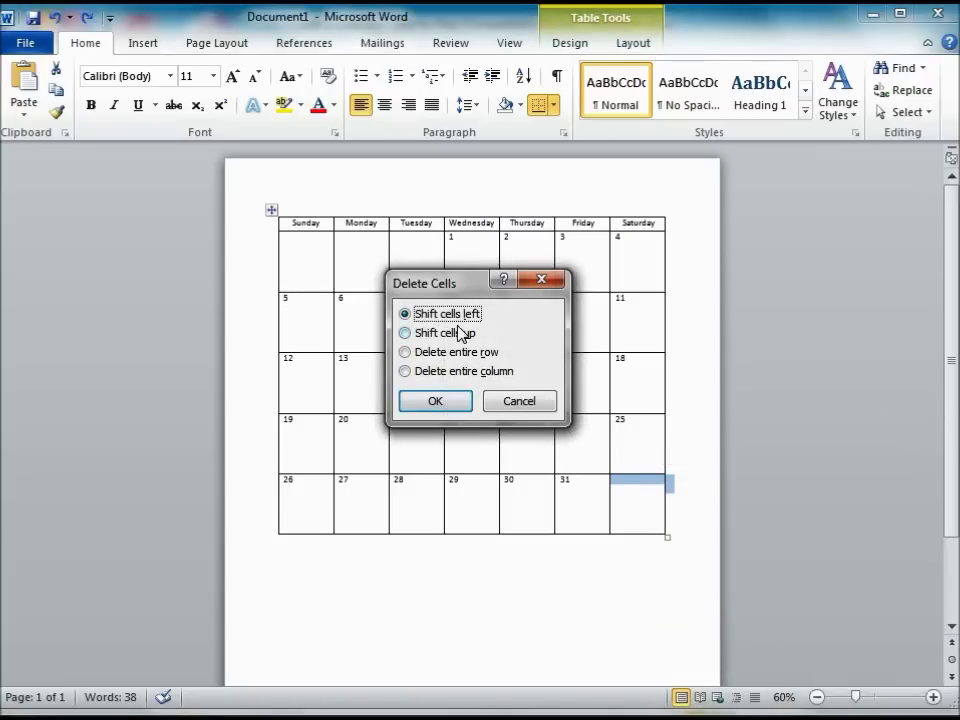
{"action": "left_click", "coordinate": [453, 403]}
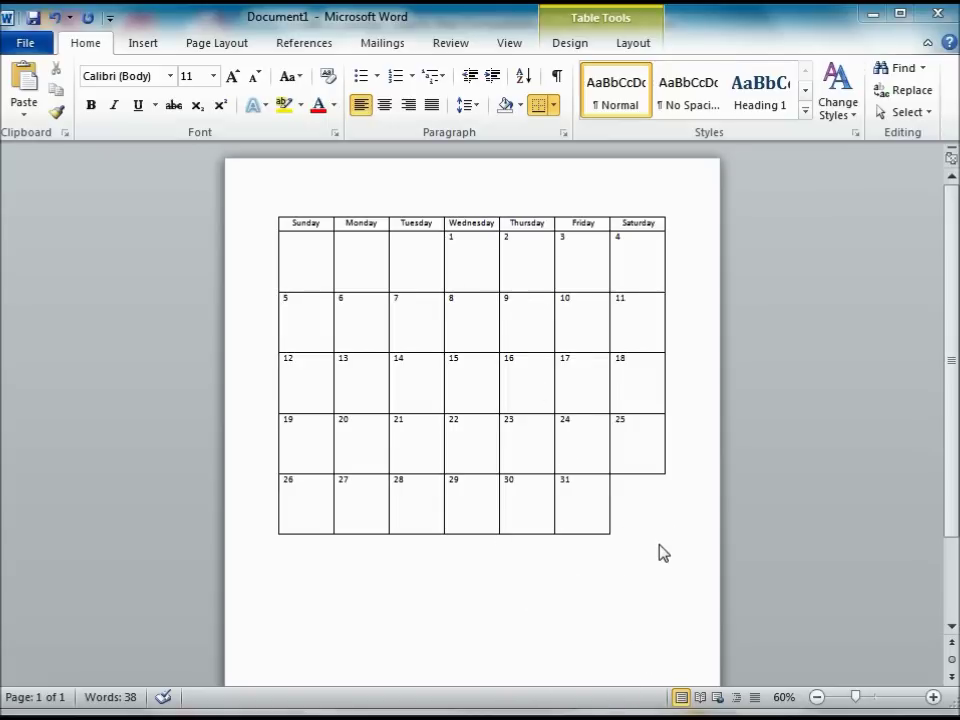
Step: Move the whole calendar table down to the lower part of the page, leaving a large blank area above it
{"action": "scroll", "coordinate": [664, 541], "scroll_direction": "down", "scroll_amount": 4}
{"action": "scroll", "coordinate": [664, 541], "scroll_direction": "up", "scroll_amount": 4}
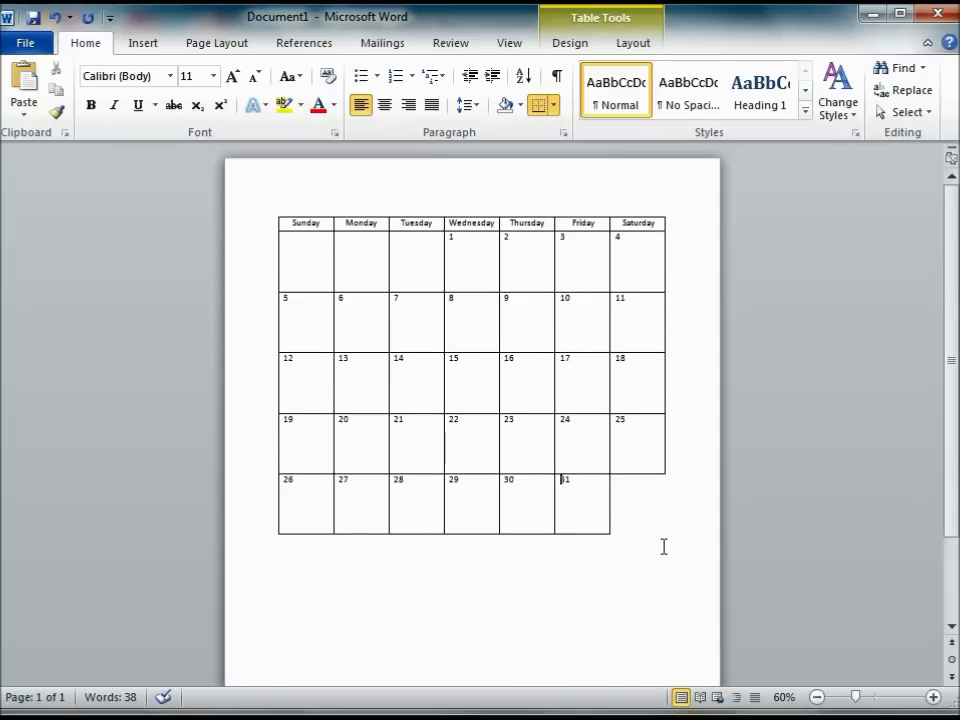
{"action": "scroll", "coordinate": [663, 544], "scroll_direction": "down", "scroll_amount": 1}
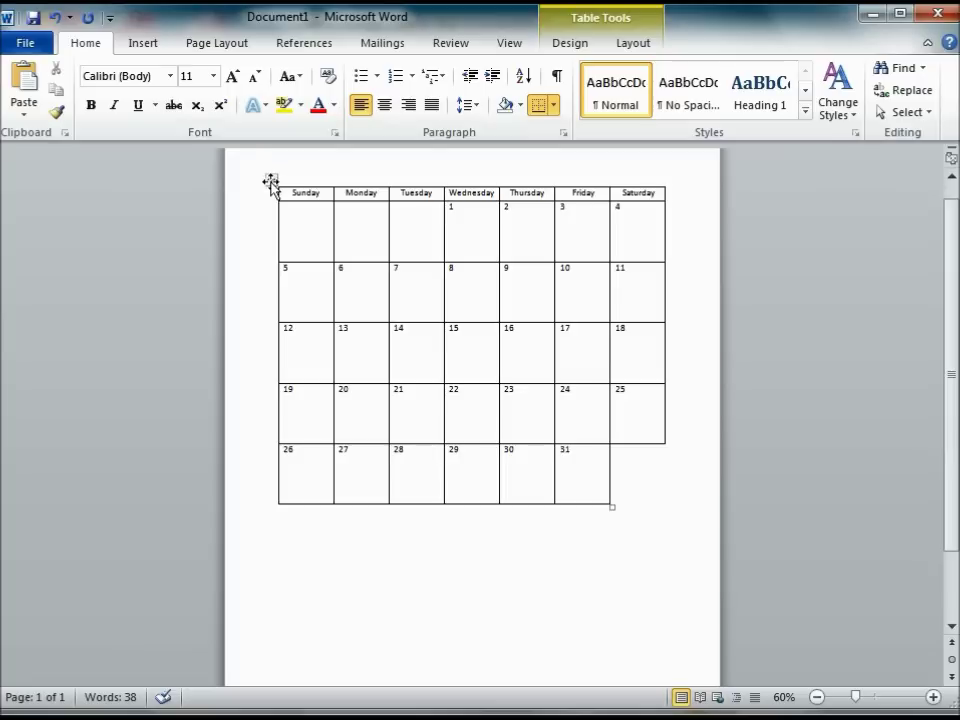
{"action": "left_click_drag", "start_coordinate": [270, 183], "coordinate": [281, 388]}
{"action": "scroll", "coordinate": [287, 380], "scroll_direction": "down", "scroll_amount": 2}
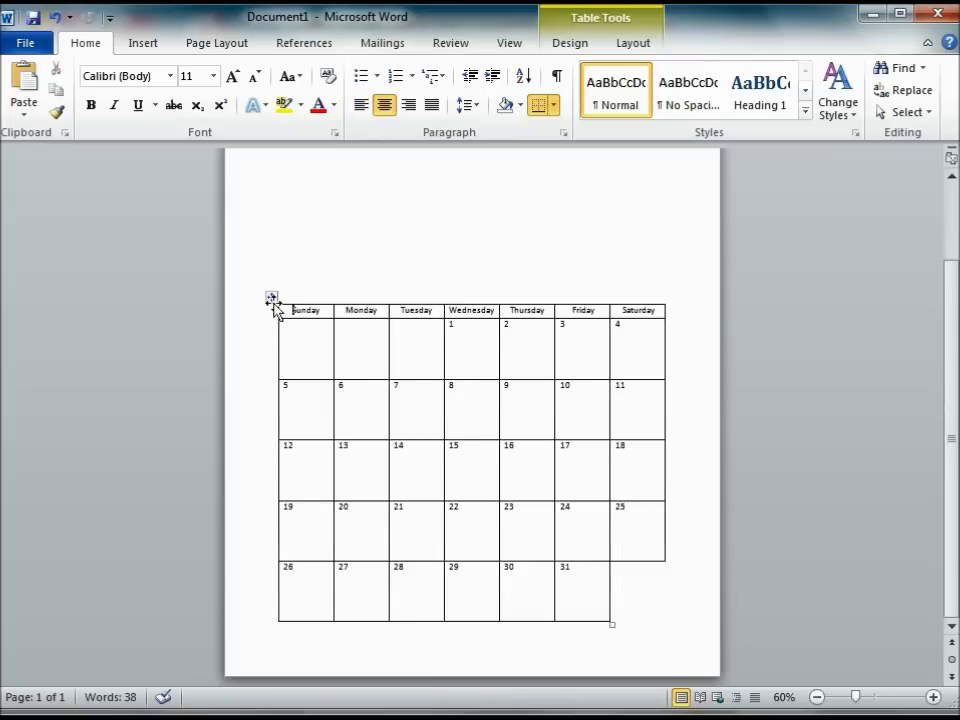
{"action": "left_click_drag", "start_coordinate": [270, 297], "coordinate": [271, 290]}
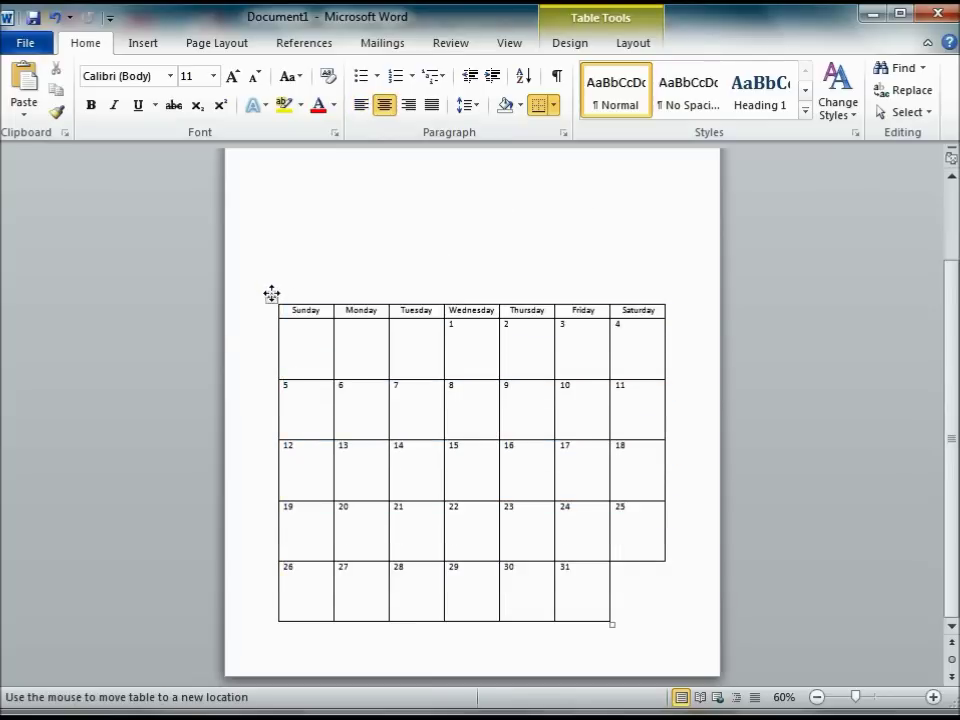
{"action": "left_click", "coordinate": [271, 296]}
{"action": "left_click_drag", "start_coordinate": [272, 296], "coordinate": [271, 273]}
{"action": "scroll", "coordinate": [720, 660], "scroll_direction": "up", "scroll_amount": 3}
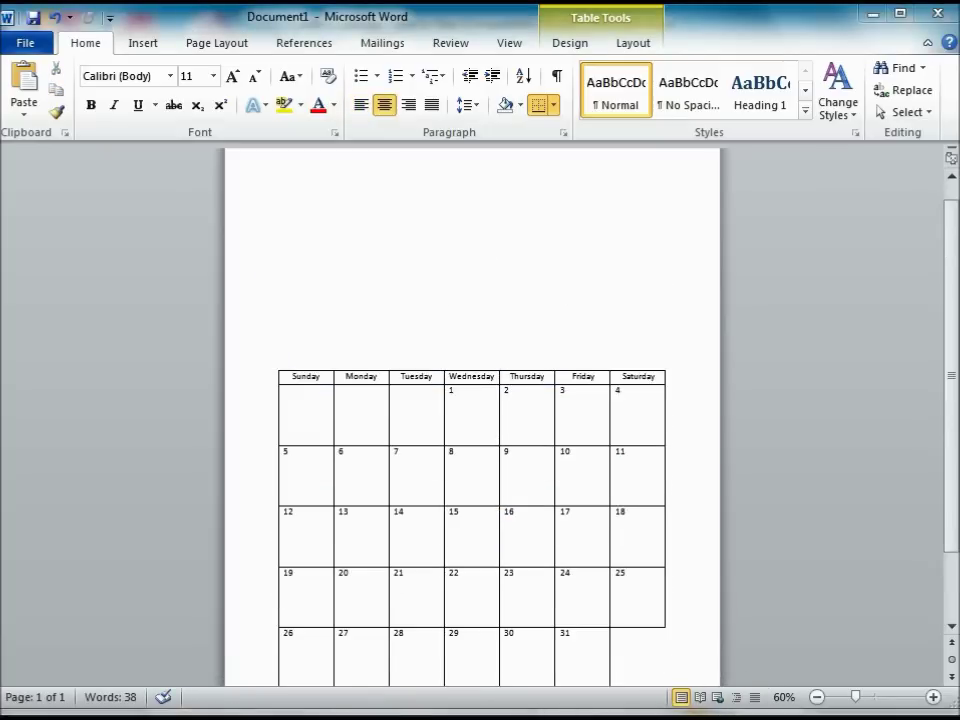
Step: Consult steps 12 and 13 of the calendar instructions and insert WordArt in Document1 using the dark blue style with a reflection
{"action": "left_click", "coordinate": [330, 701]}
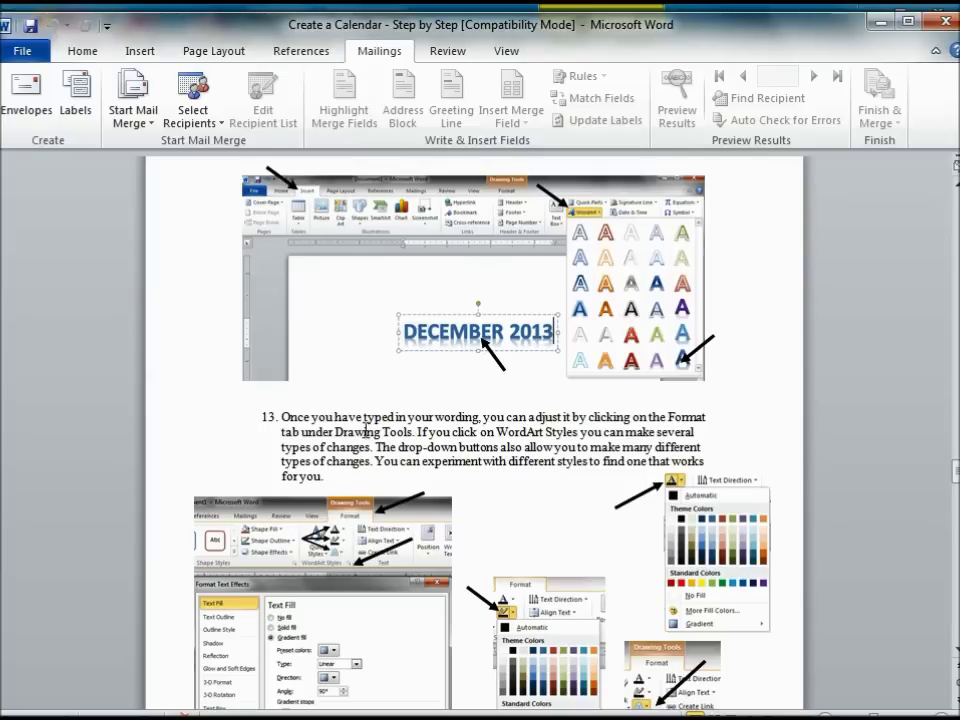
{"action": "scroll", "coordinate": [366, 432], "scroll_direction": "up", "scroll_amount": 5}
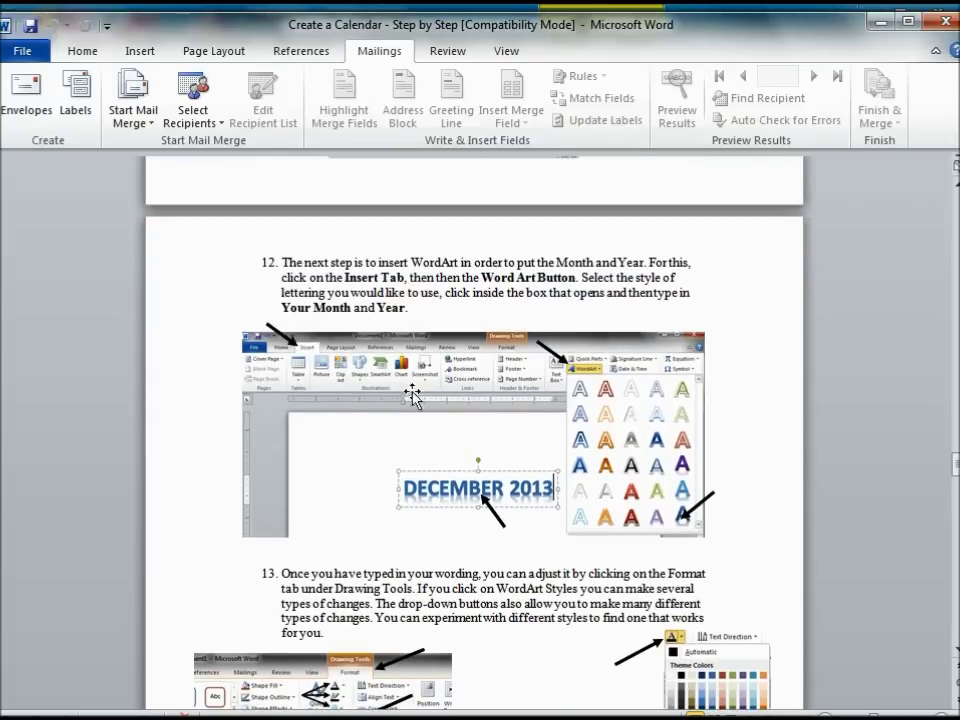
{"action": "scroll", "coordinate": [412, 396], "scroll_direction": "down", "scroll_amount": 8}
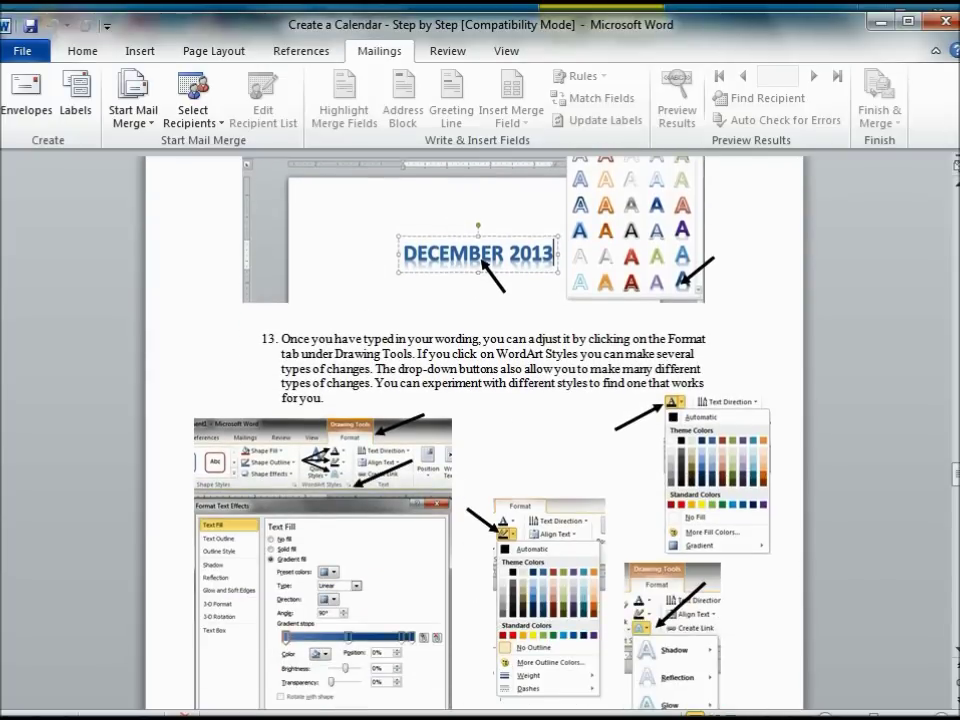
{"action": "left_click", "coordinate": [600, 699]}
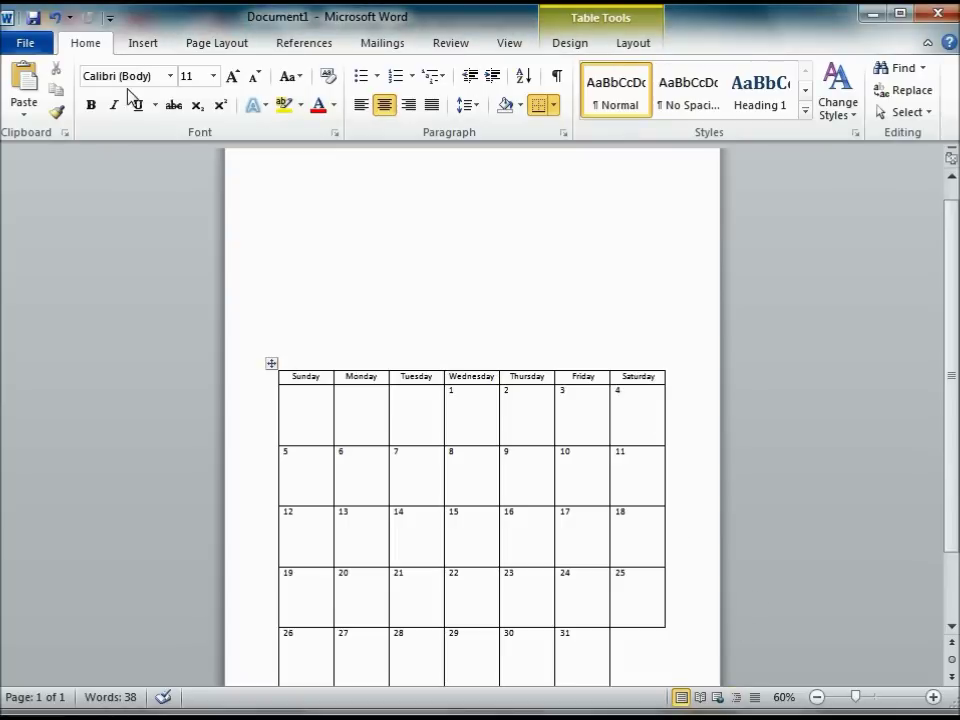
{"action": "left_click", "coordinate": [145, 43]}
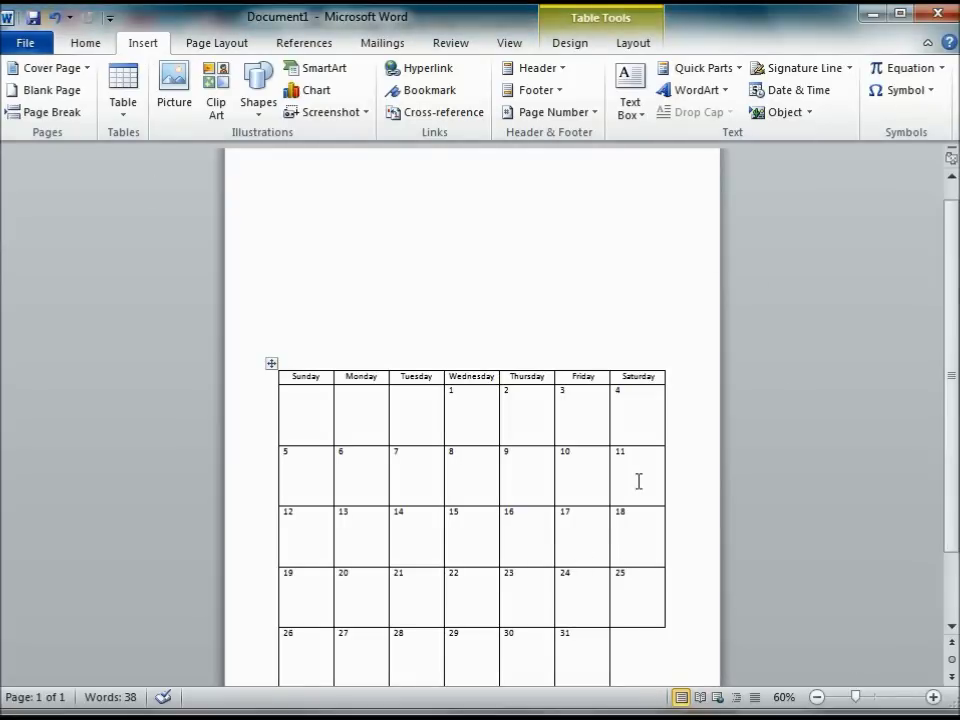
{"action": "left_click", "coordinate": [84, 43]}
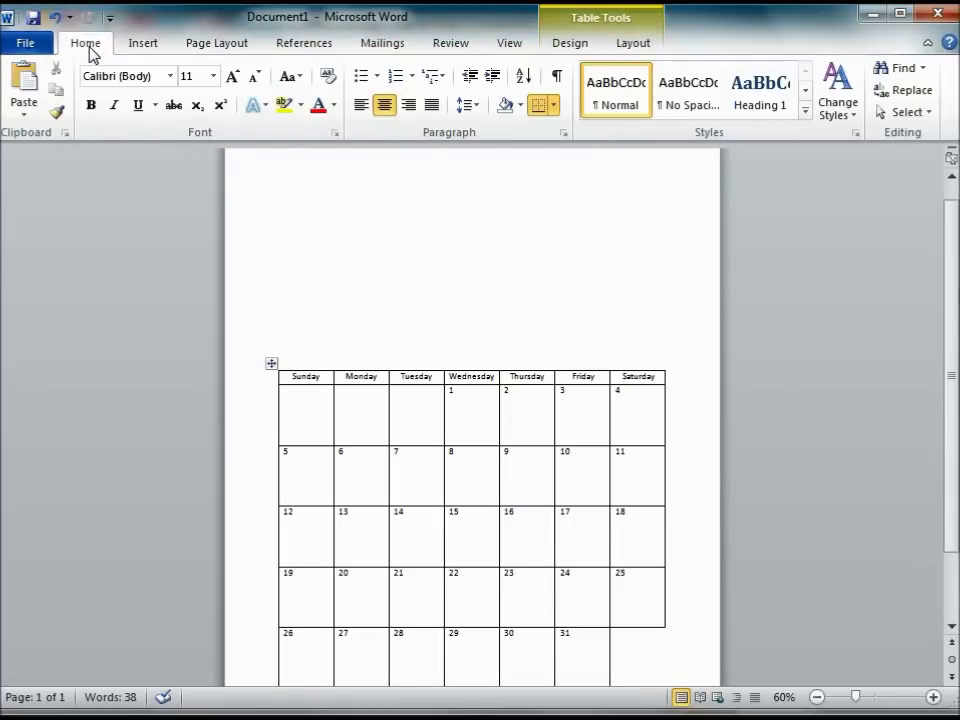
{"action": "left_click", "coordinate": [142, 43]}
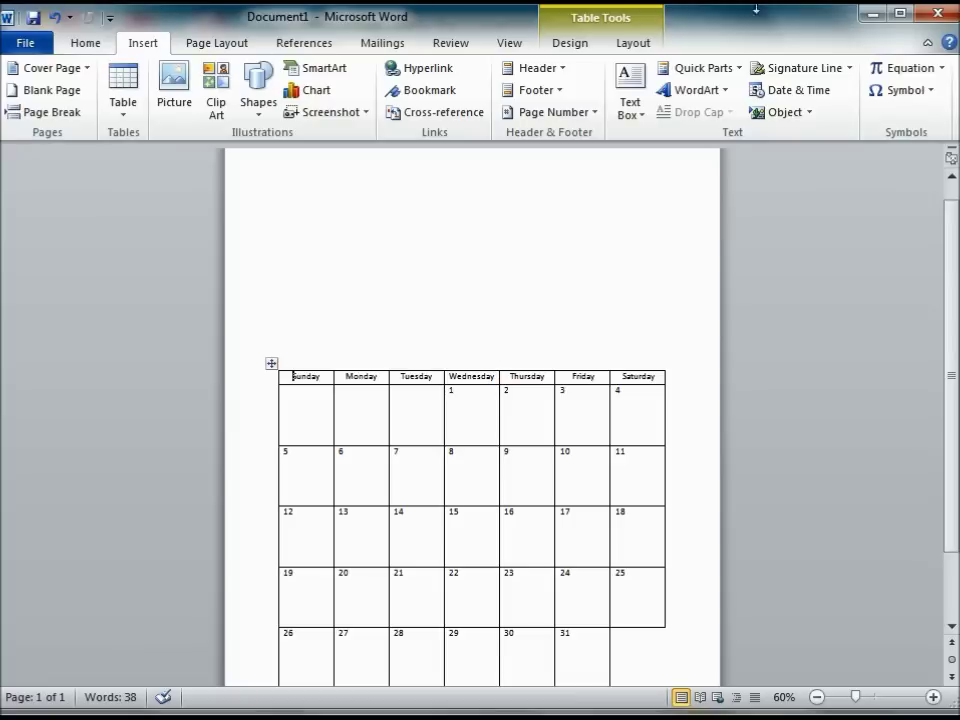
{"action": "left_click", "coordinate": [723, 99]}
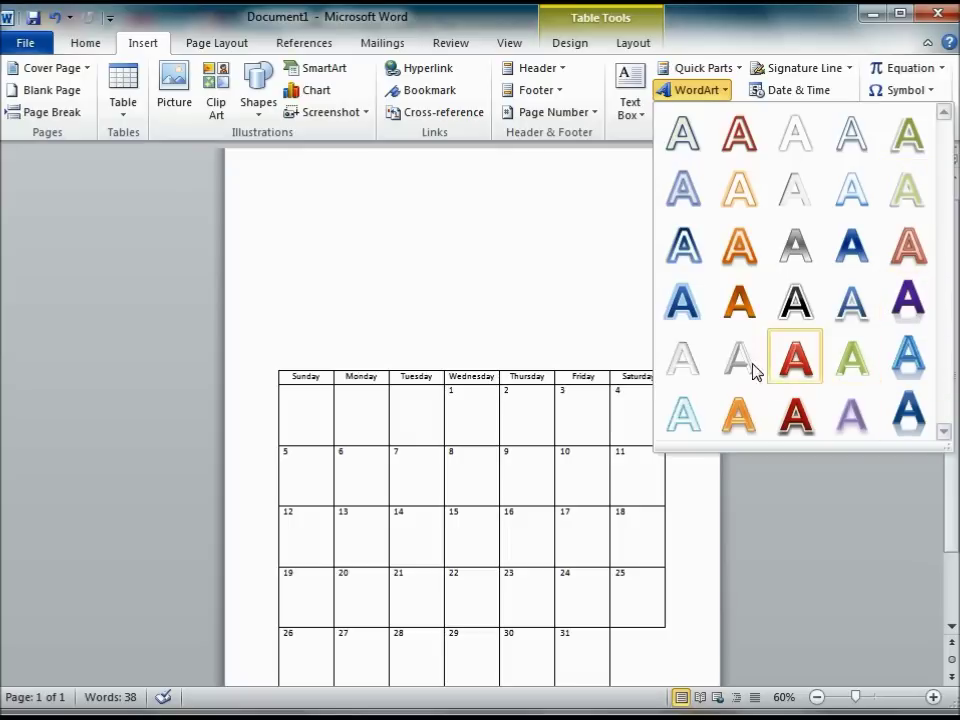
{"action": "left_click", "coordinate": [906, 410]}
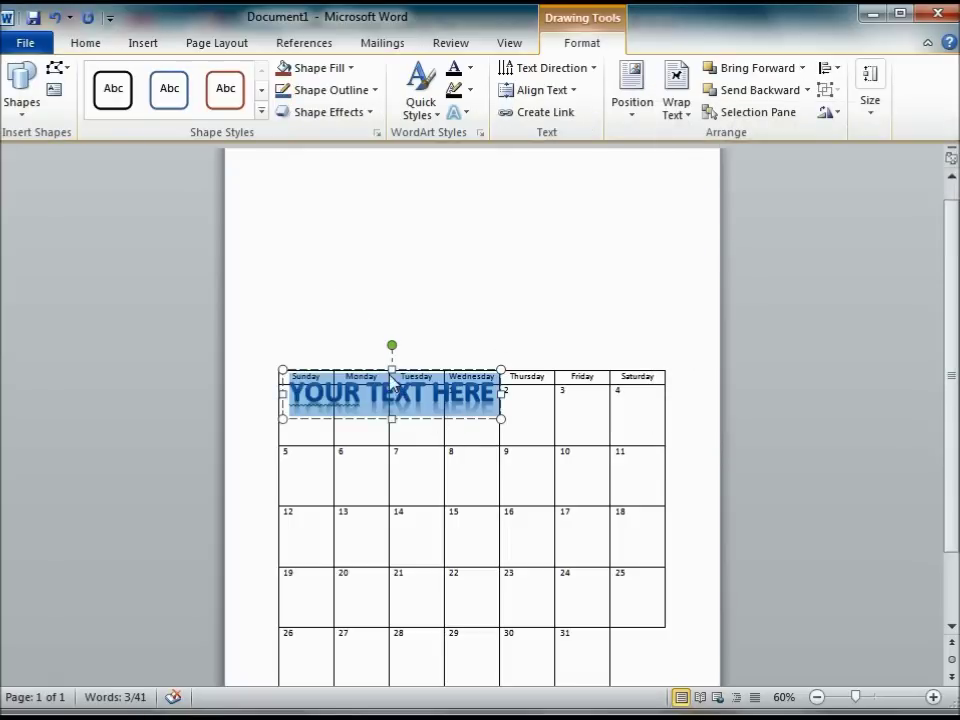
Step: Move the WordArt to the top center of the page above the table and replace its placeholder text with "JANUARY 2014"
{"action": "left_click_drag", "start_coordinate": [389, 370], "coordinate": [466, 175]}
{"action": "left_click", "coordinate": [520, 197]}
{"action": "triple_click", "coordinate": [523, 197]}
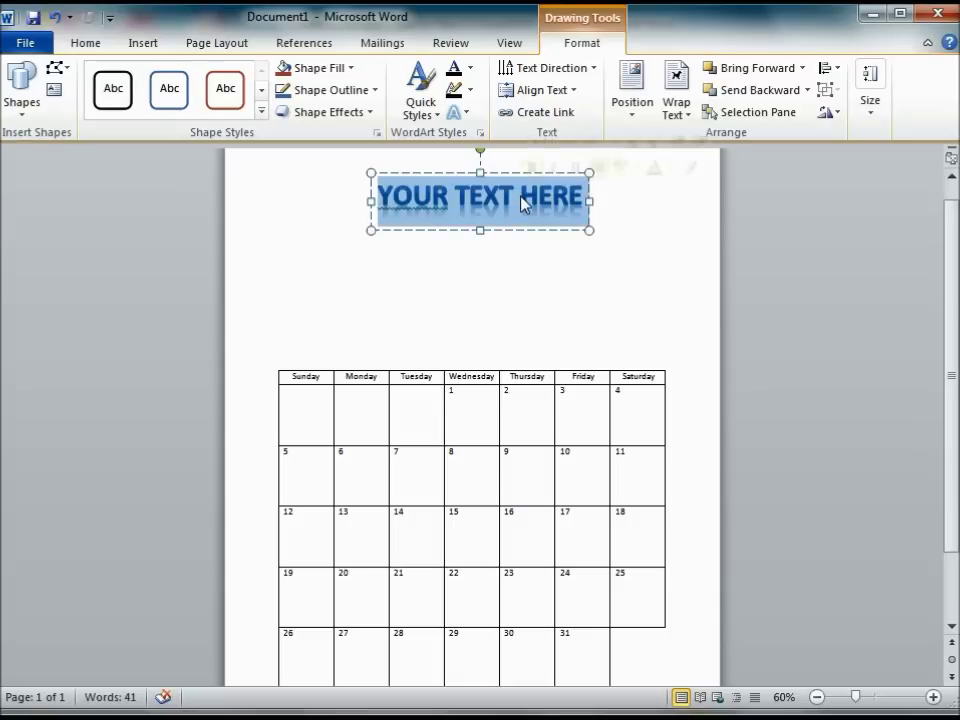
{"action": "triple_click", "coordinate": [515, 200]}
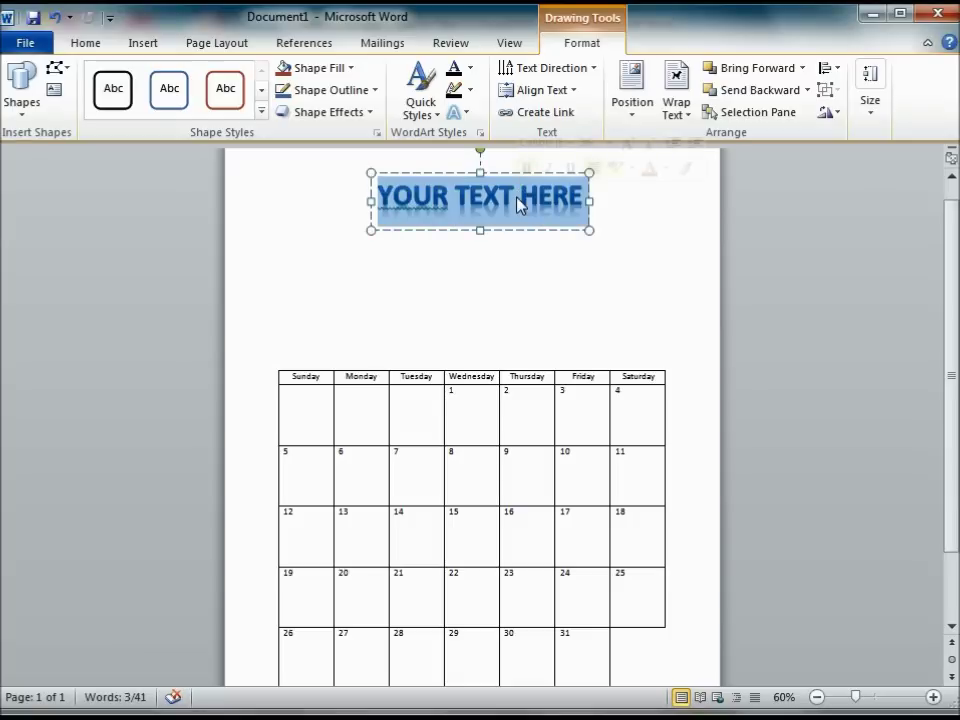
{"action": "type", "text": "JANUARY"}
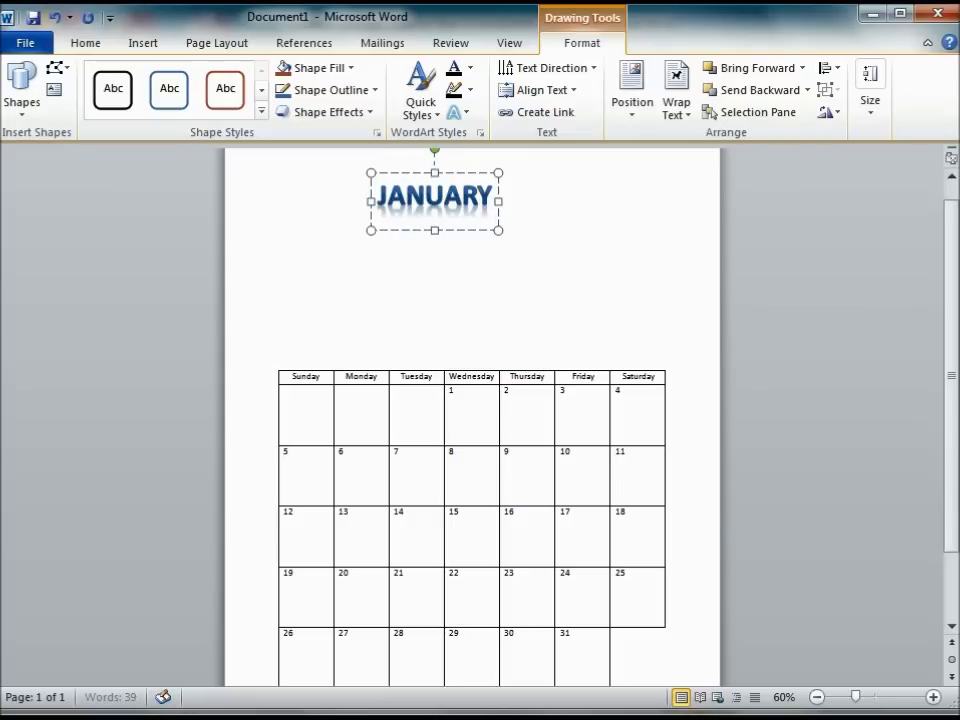
{"action": "type", "text": " 2014"}
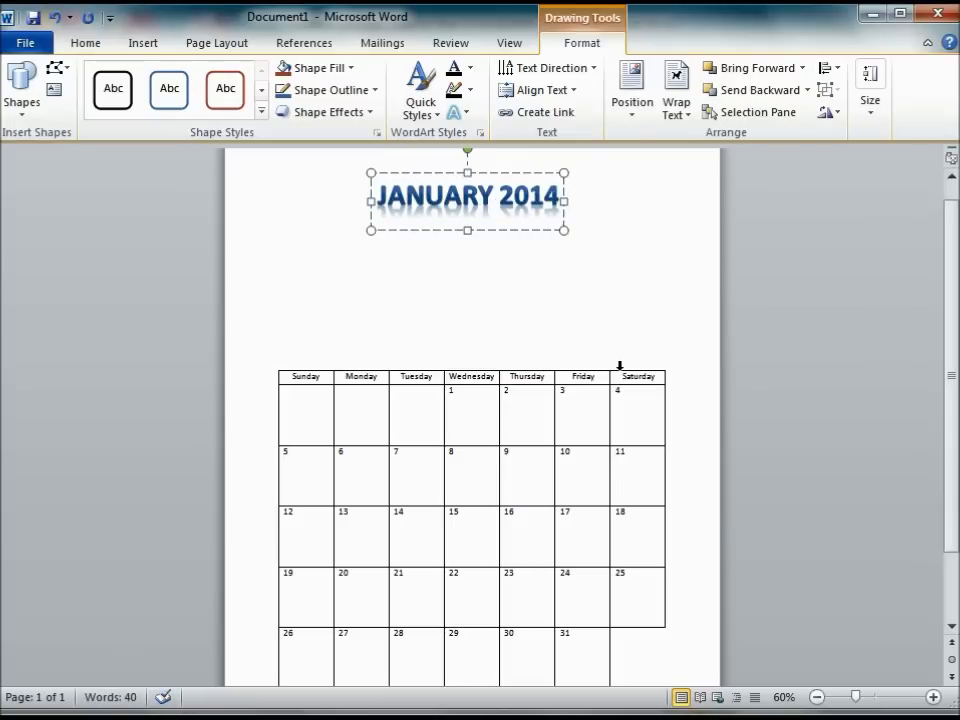
{"action": "left_click", "coordinate": [621, 289]}
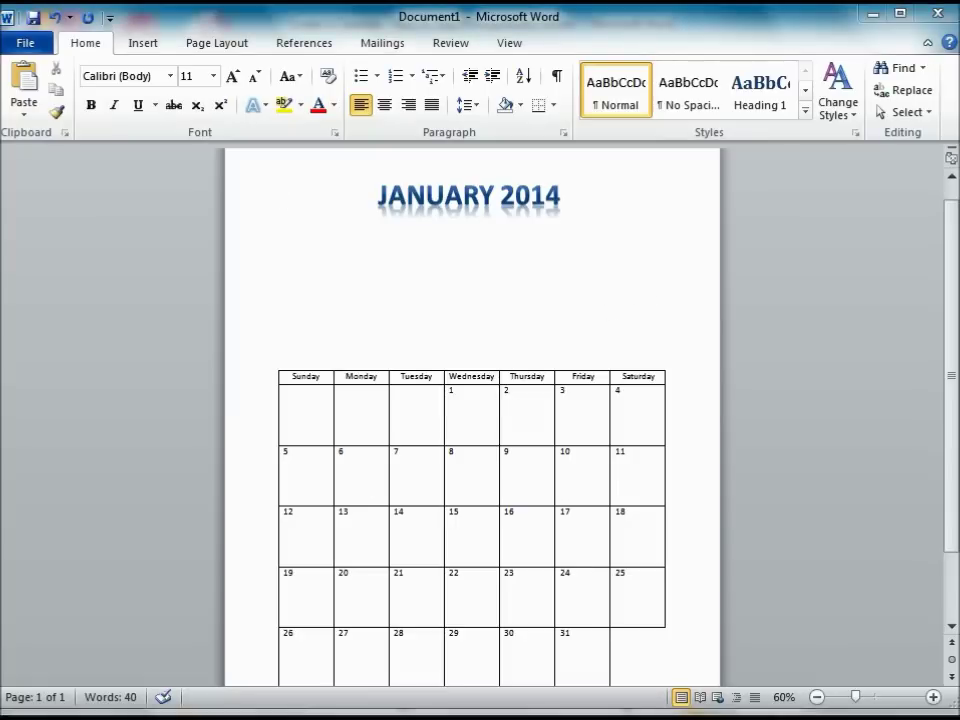
Step: Read step 14 of the Create a Calendar instructions on inserting clip art and placing it behind text, and return to Document1
{"action": "left_click", "coordinate": [343, 703]}
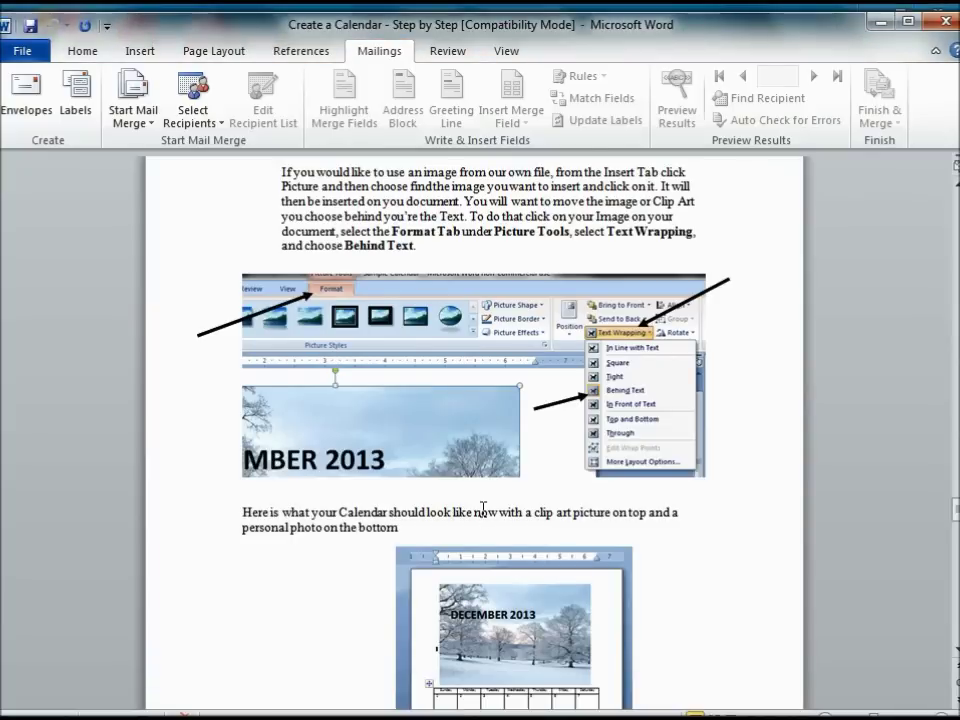
{"action": "scroll", "coordinate": [483, 510], "scroll_direction": "down", "scroll_amount": 3}
{"action": "scroll", "coordinate": [474, 508], "scroll_direction": "up", "scroll_amount": 5}
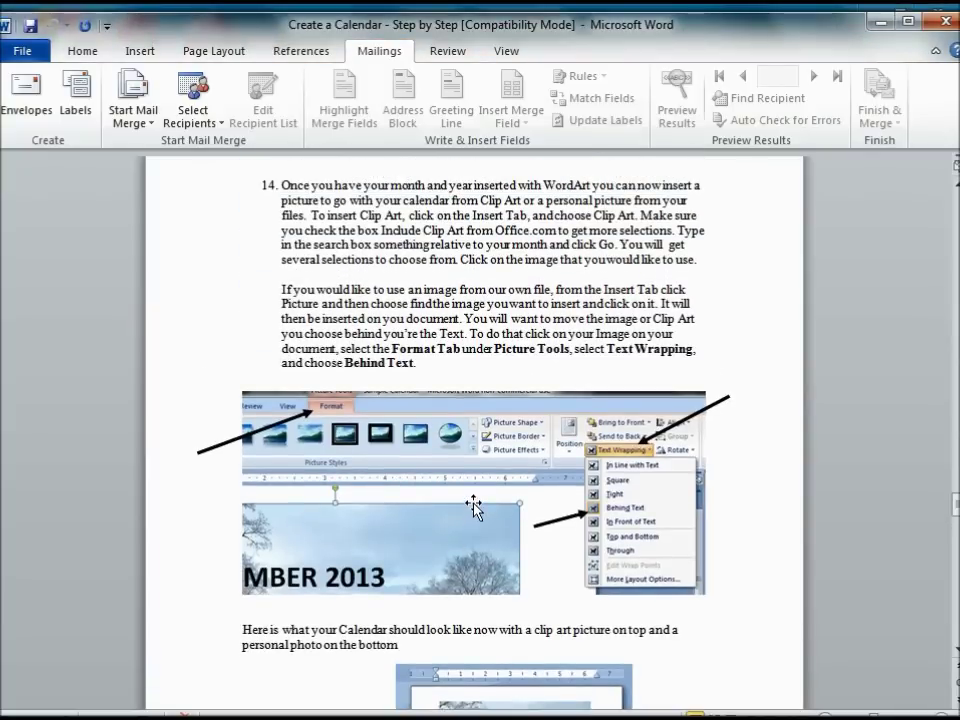
{"action": "scroll", "coordinate": [470, 510], "scroll_direction": "up", "scroll_amount": 6}
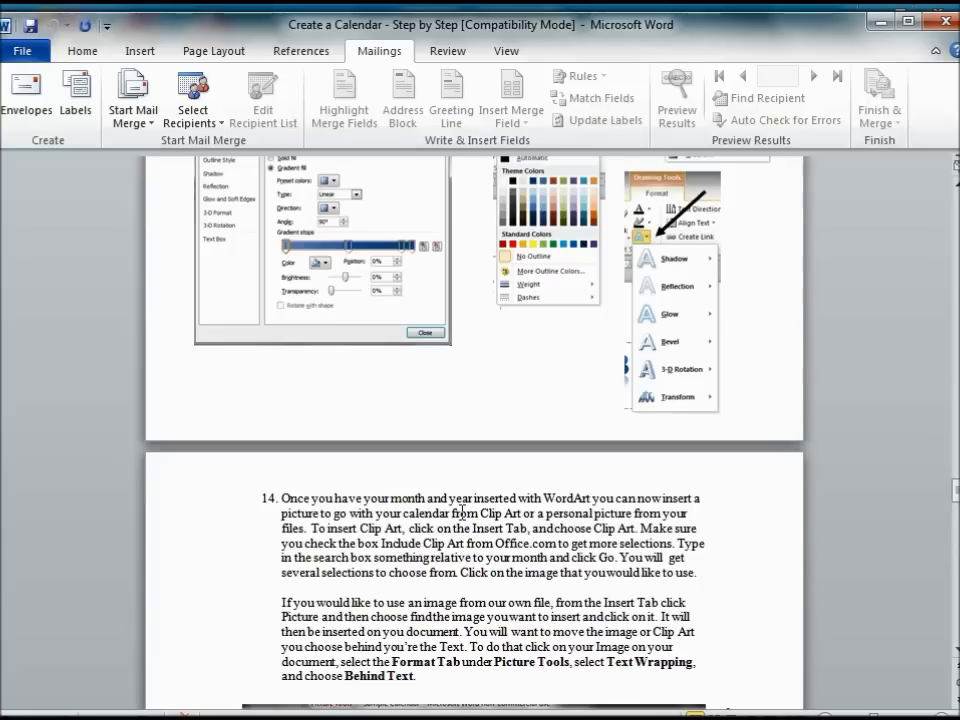
{"action": "scroll", "coordinate": [455, 500], "scroll_direction": "down", "scroll_amount": 7}
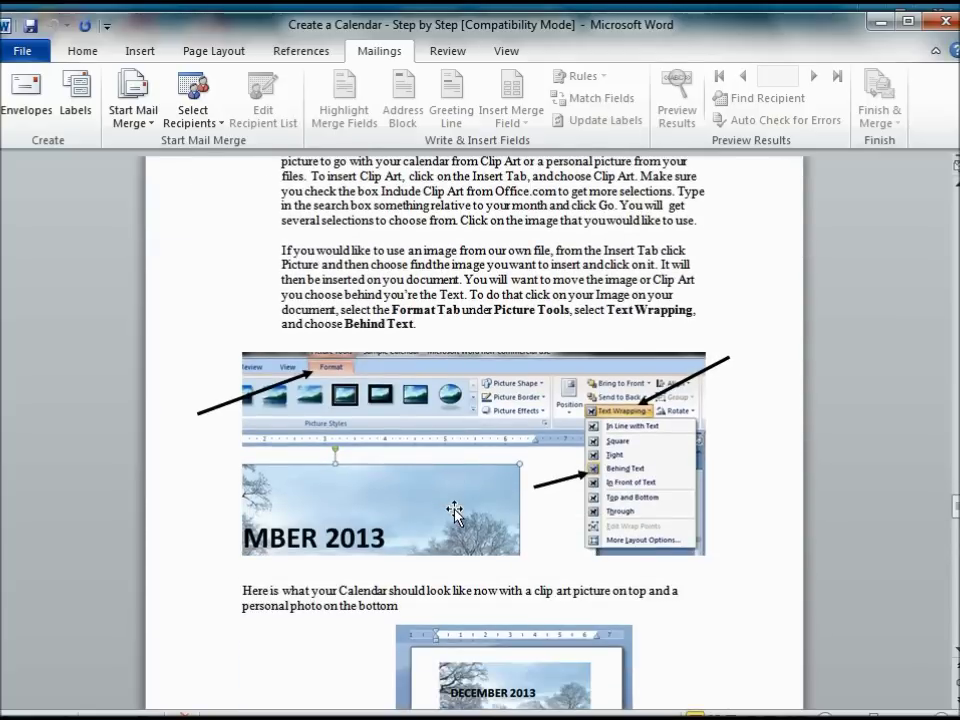
{"action": "left_click", "coordinate": [429, 703]}
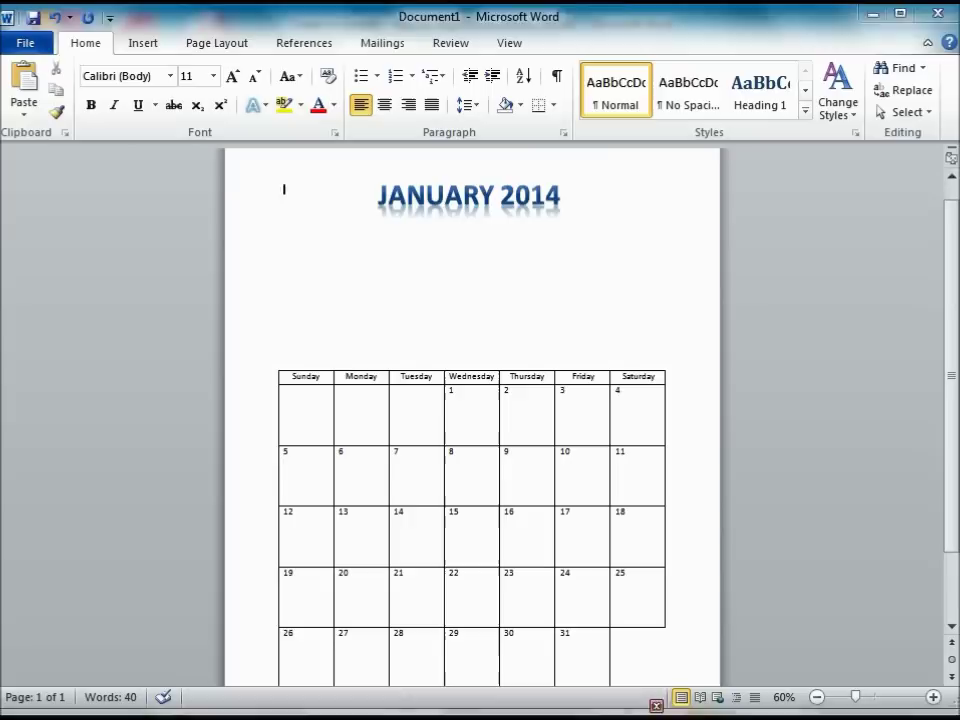
Step: Search the clip art collection for "Winter", with all media file types and Office.com content included
{"action": "left_click", "coordinate": [150, 48]}
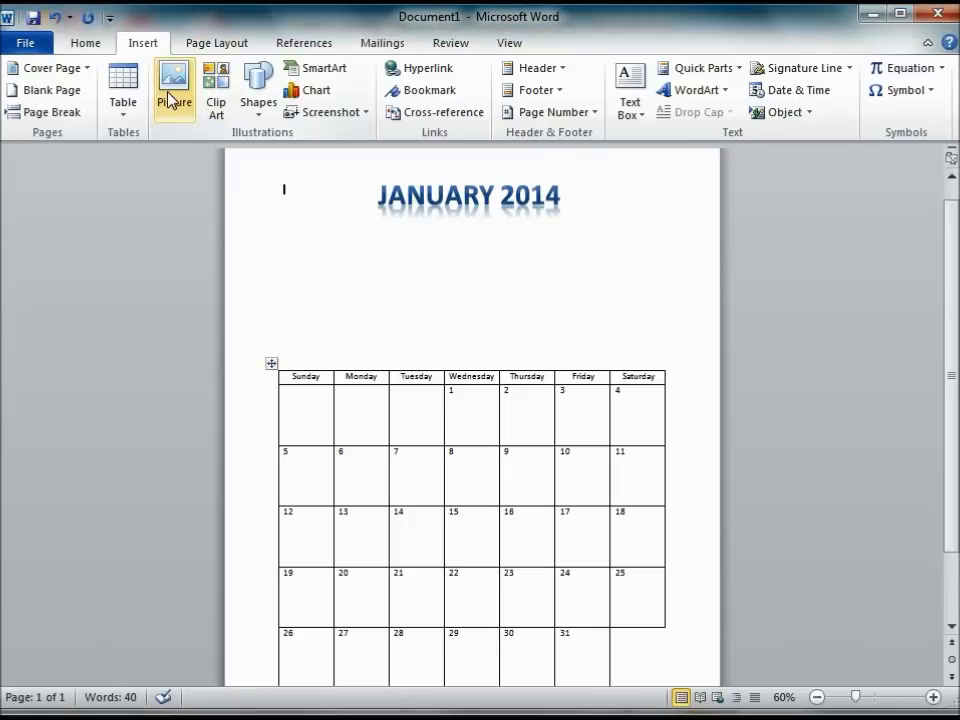
{"action": "left_click", "coordinate": [215, 103]}
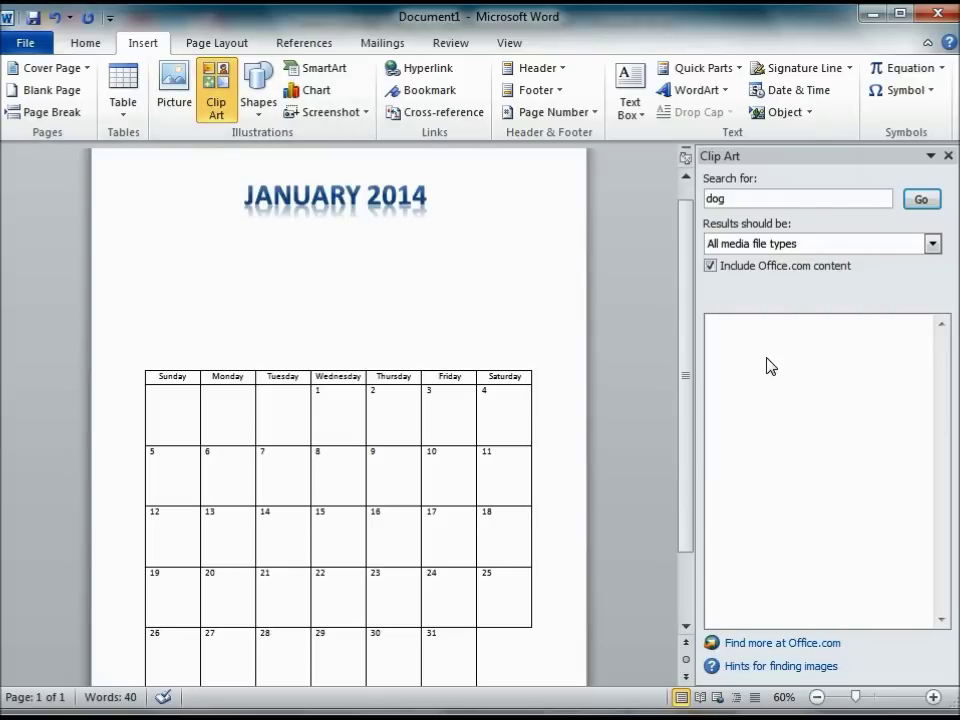
{"action": "left_click", "coordinate": [778, 201]}
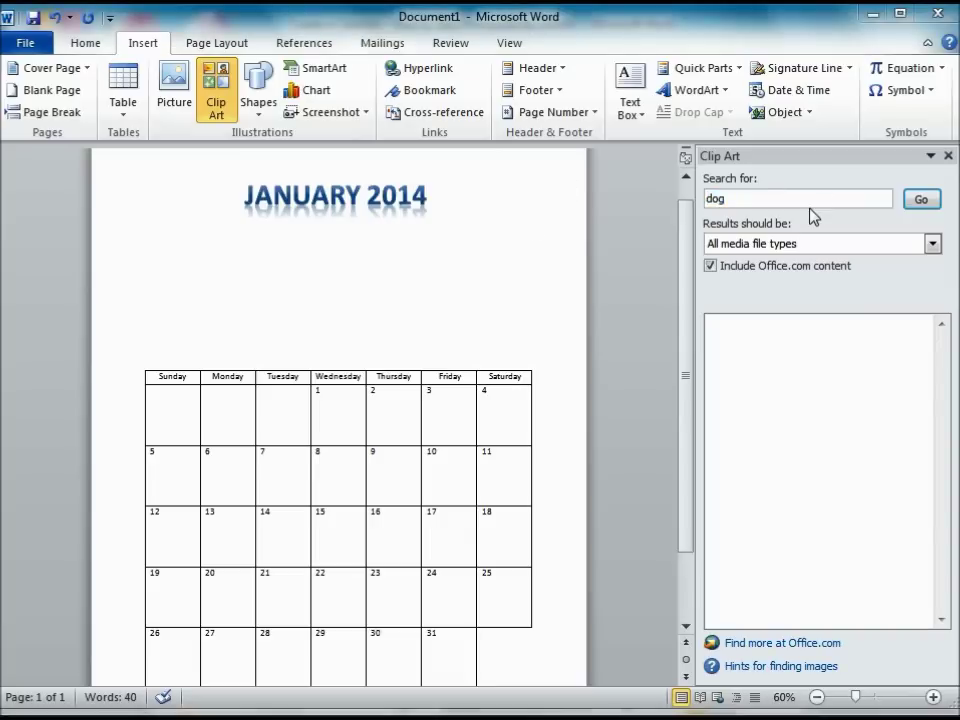
{"action": "double_click", "coordinate": [757, 198]}
{"action": "type", "text": "Winter"}
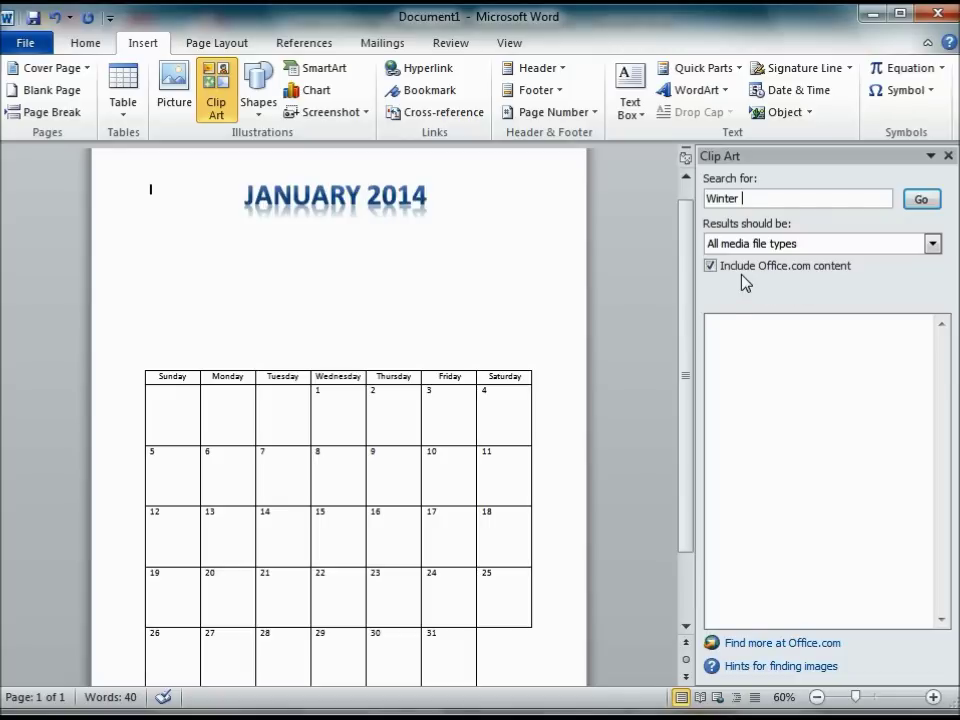
{"action": "left_click", "coordinate": [921, 199]}
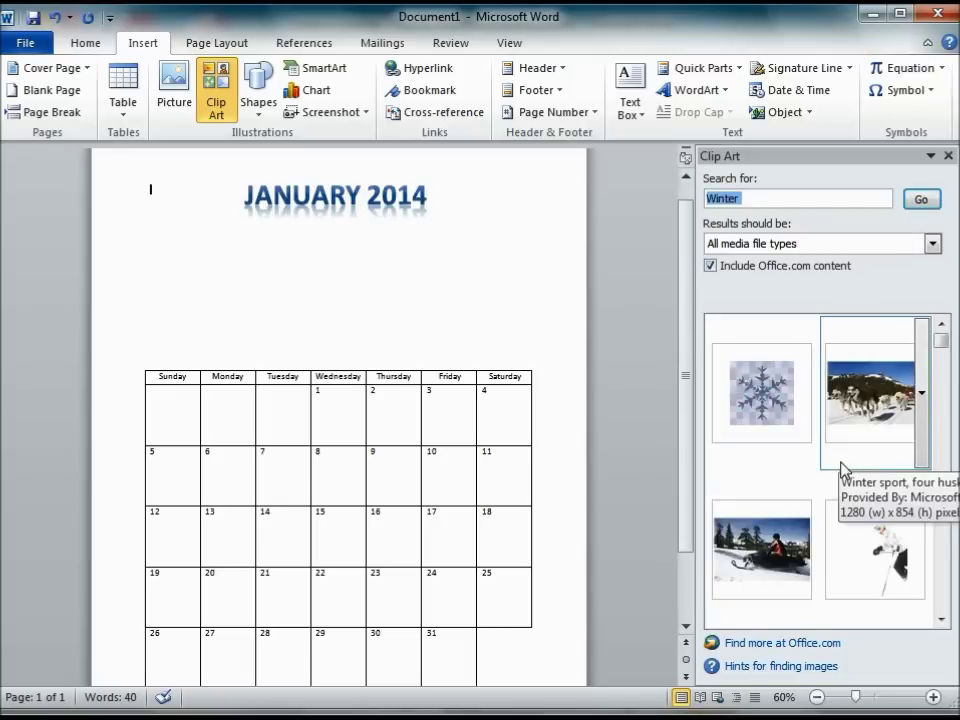
Step: Insert the photo of the skier in red and enlarge it proportionally to about 4.42" by 6.62", roughly the calendar table's width
{"action": "left_click_drag", "start_coordinate": [941, 341], "coordinate": [945, 377]}
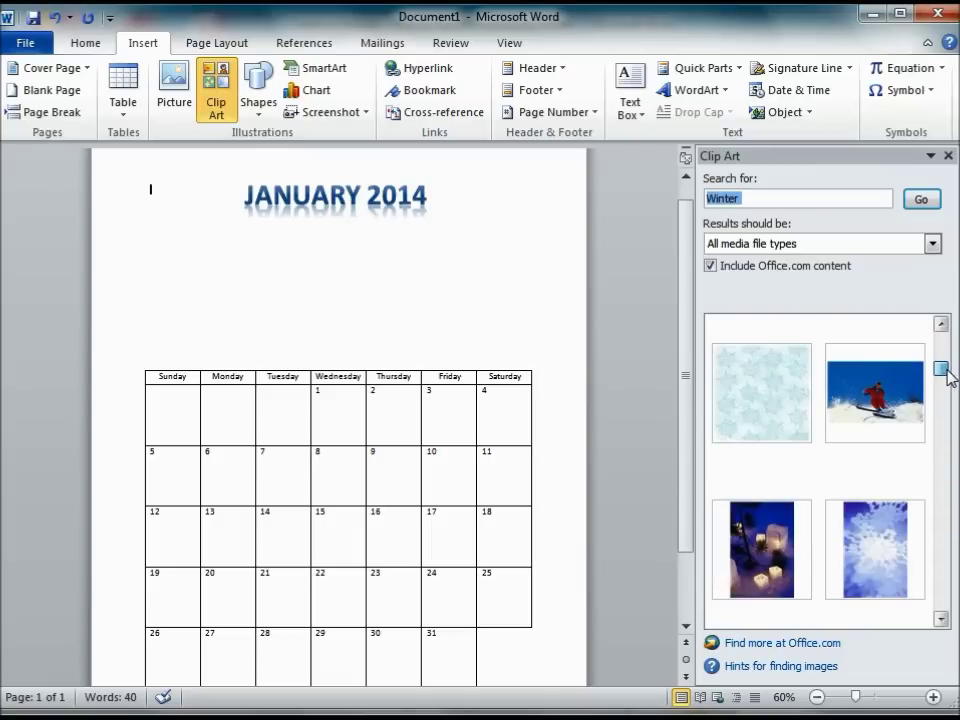
{"action": "left_click", "coordinate": [862, 410]}
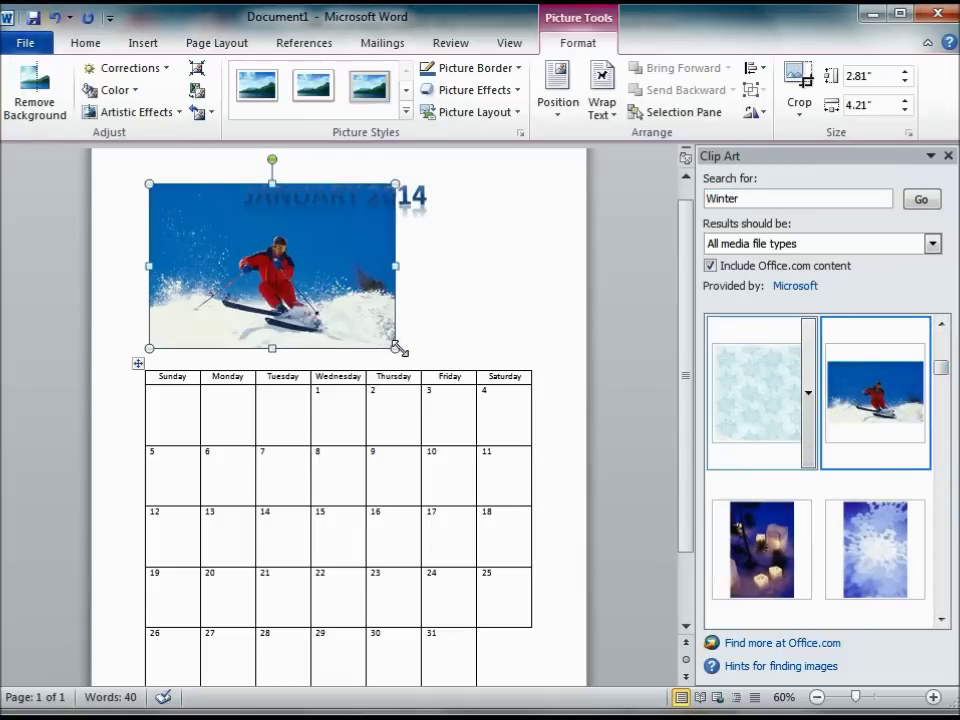
{"action": "left_click_drag", "start_coordinate": [398, 347], "coordinate": [536, 373]}
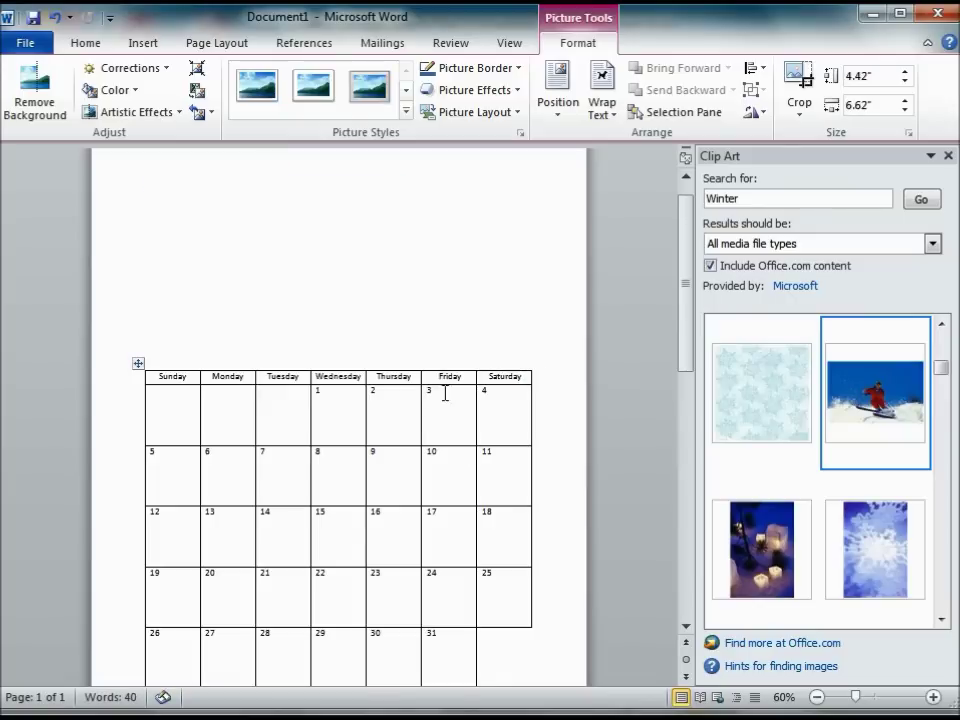
Step: Try to move the enlarged skier picture from the second page up towards the calendar page, and undo the move
{"action": "scroll", "coordinate": [450, 394], "scroll_direction": "down", "scroll_amount": 8}
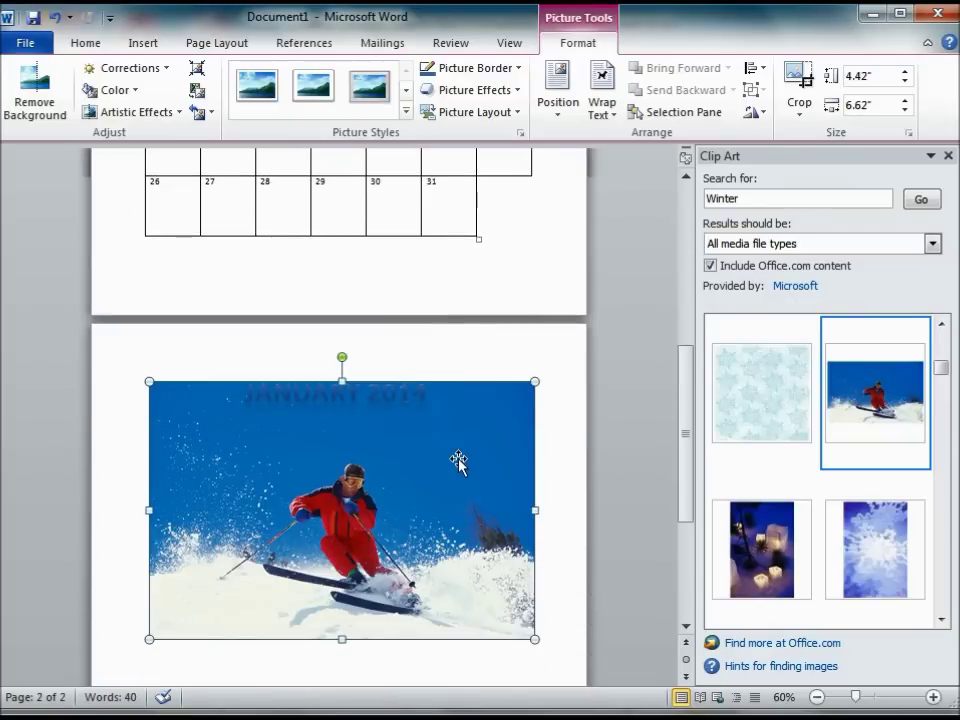
{"action": "scroll", "coordinate": [457, 462], "scroll_direction": "up", "scroll_amount": 2}
{"action": "scroll", "coordinate": [457, 462], "scroll_direction": "down", "scroll_amount": 2}
{"action": "left_click_drag", "start_coordinate": [392, 513], "coordinate": [440, 220]}
{"action": "scroll", "coordinate": [429, 450], "scroll_direction": "up", "scroll_amount": 4}
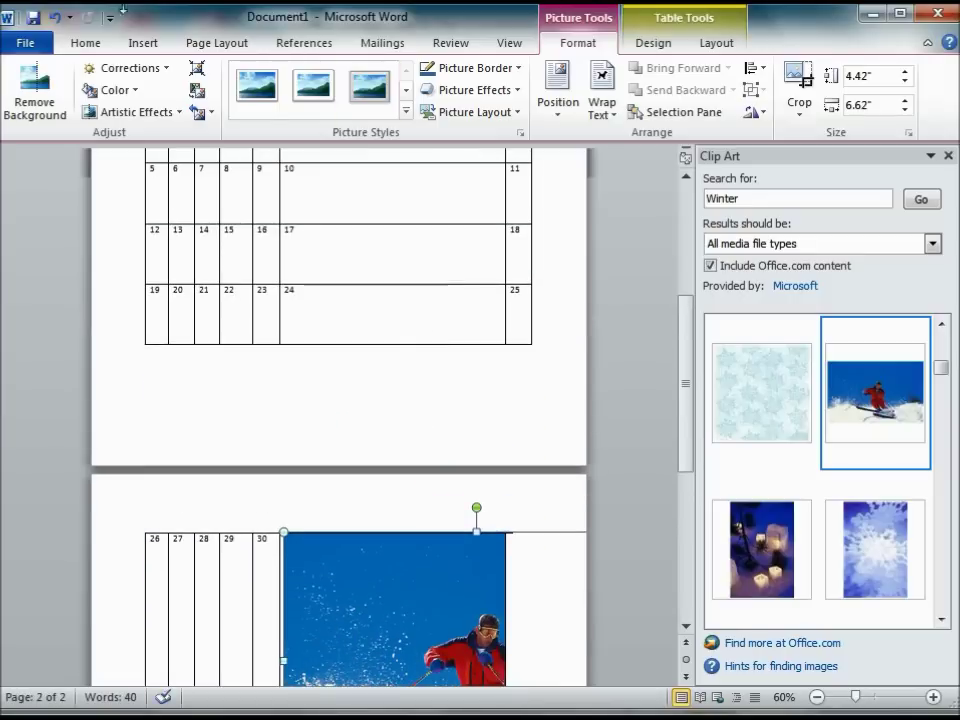
{"action": "scroll", "coordinate": [379, 407], "scroll_direction": "up", "scroll_amount": 2}
{"action": "left_click", "coordinate": [55, 17]}
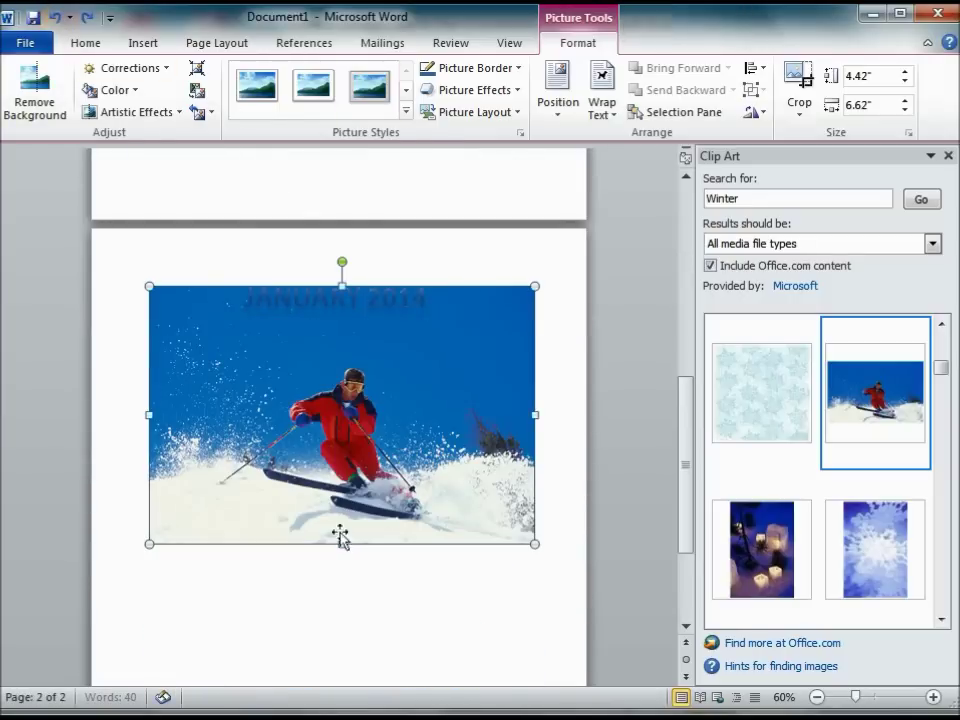
Step: Set the skier picture's text wrapping to Behind Text
{"action": "scroll", "coordinate": [305, 372], "scroll_direction": "down", "scroll_amount": 1}
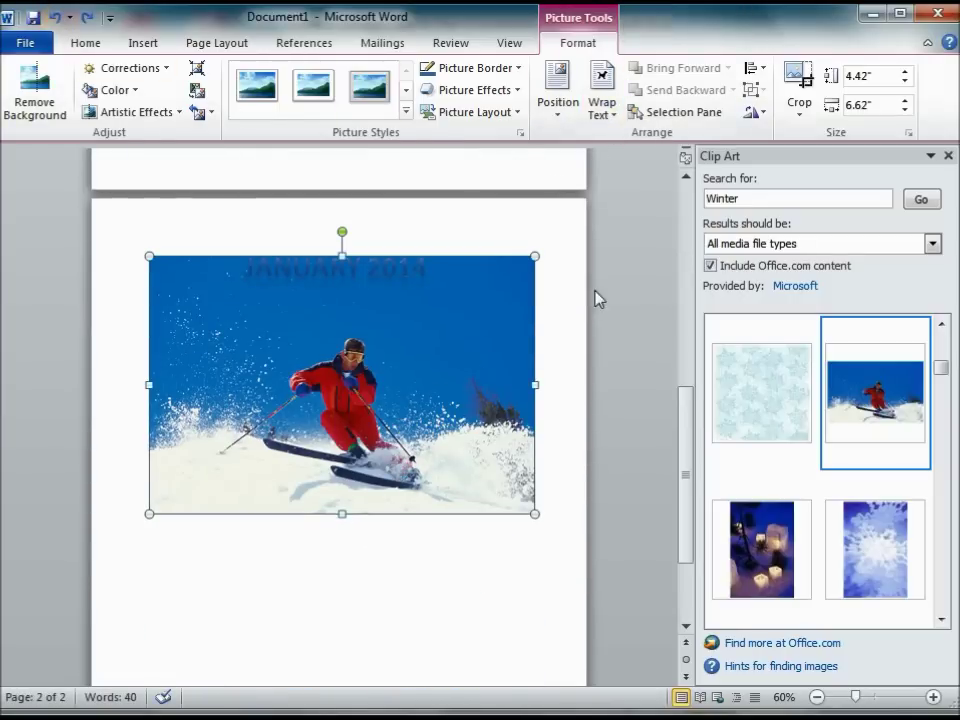
{"action": "left_click", "coordinate": [615, 120]}
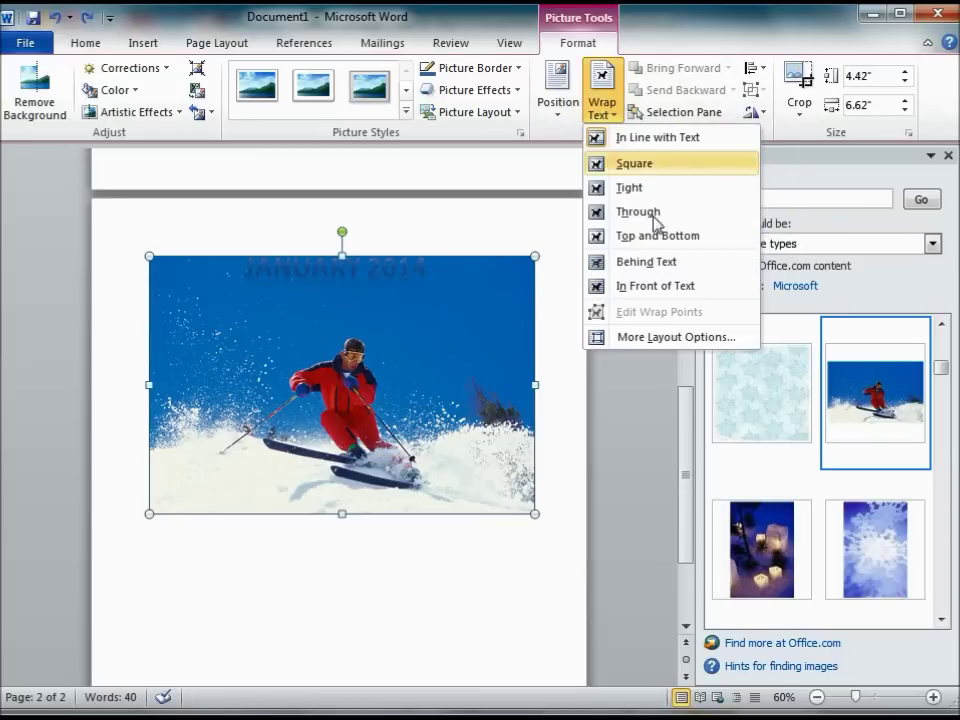
{"action": "left_click", "coordinate": [634, 265]}
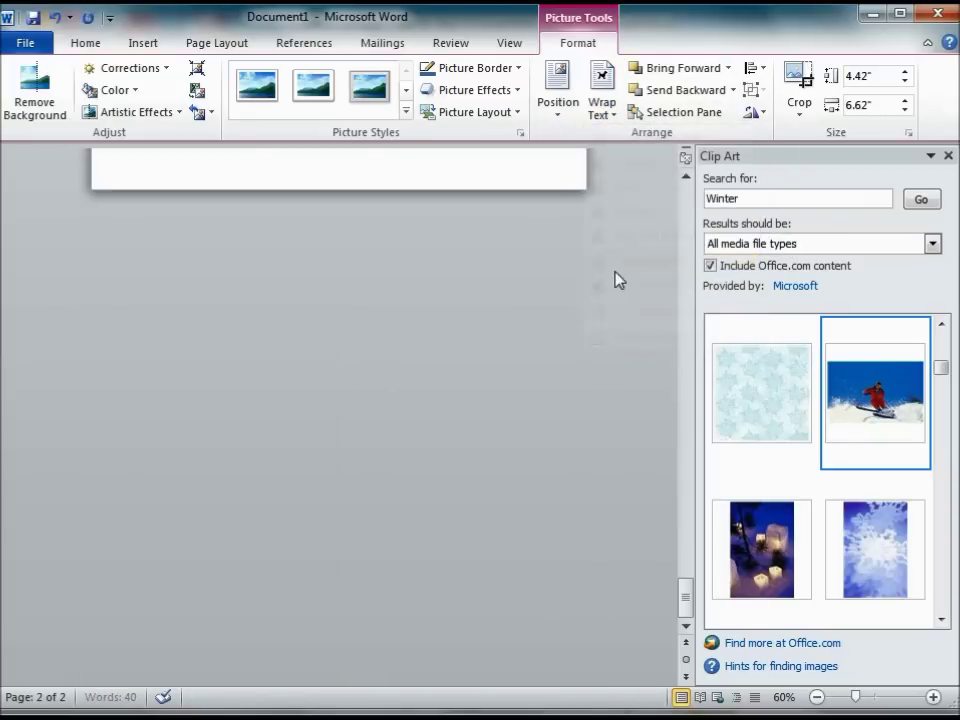
{"action": "scroll", "coordinate": [489, 463], "scroll_direction": "up", "scroll_amount": 10}
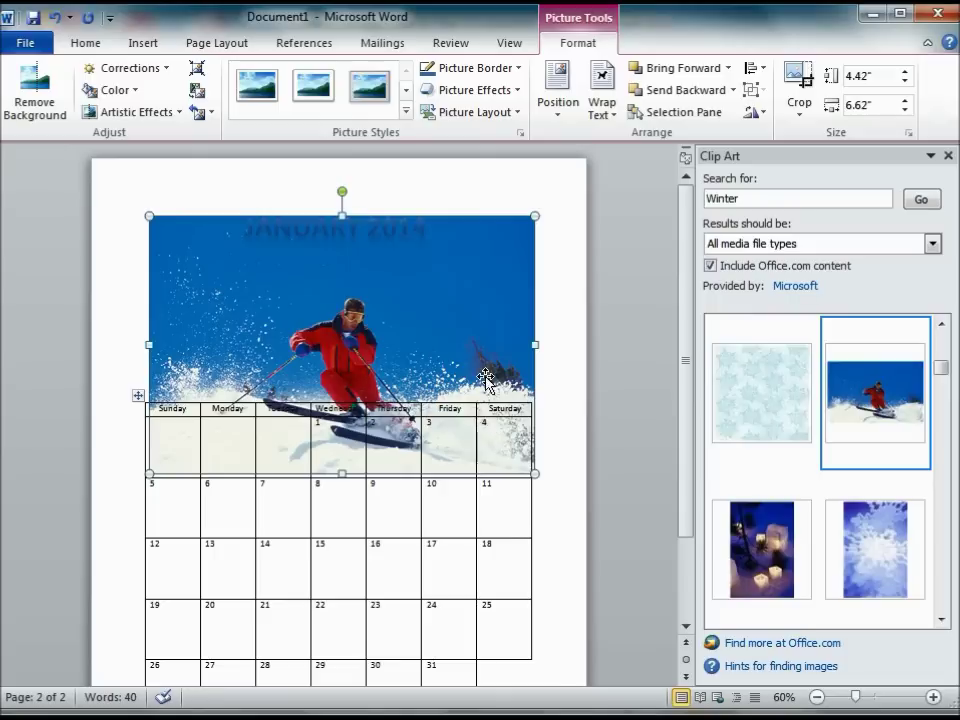
Step: Move the skier picture slightly up the page and shift the JANUARY 2014 WordArt to the picture's upper-right corner
{"action": "left_click_drag", "start_coordinate": [386, 320], "coordinate": [385, 280]}
{"action": "left_click", "coordinate": [372, 230]}
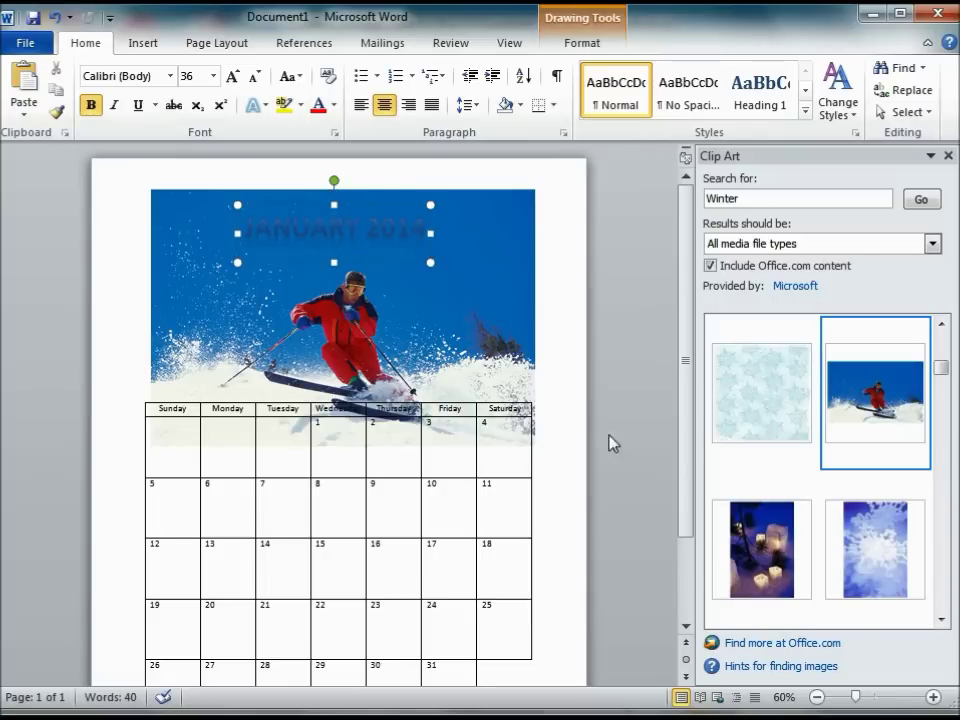
{"action": "left_click_drag", "start_coordinate": [341, 207], "coordinate": [438, 206]}
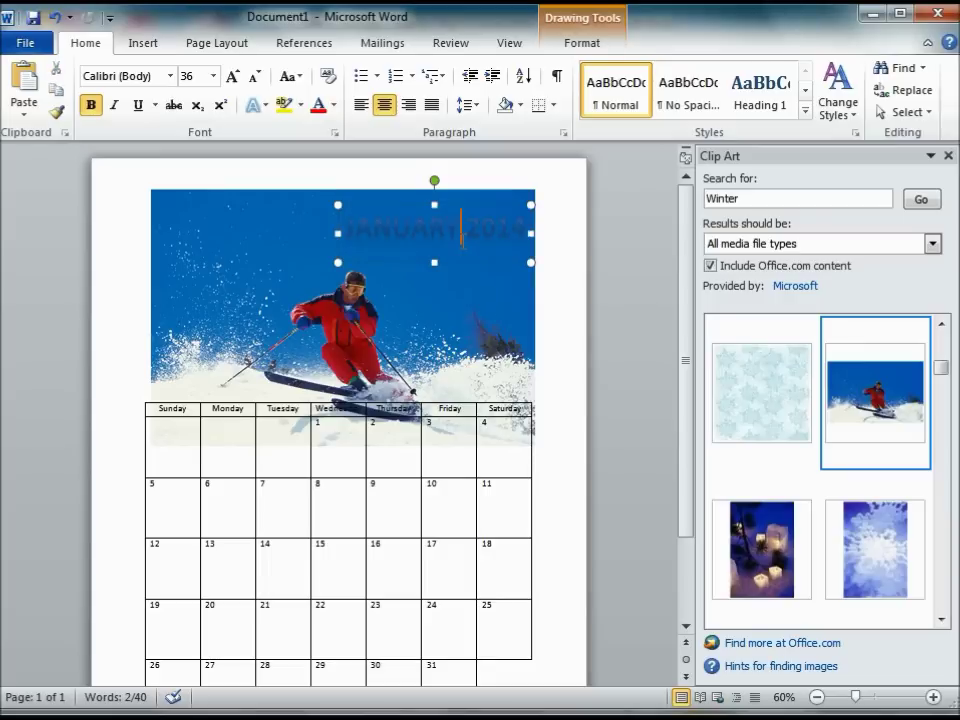
Step: Change the document's theme colors, trying the orange scheme before choosing the one that turns the JANUARY 2014 WordArt red
{"action": "left_click", "coordinate": [838, 92]}
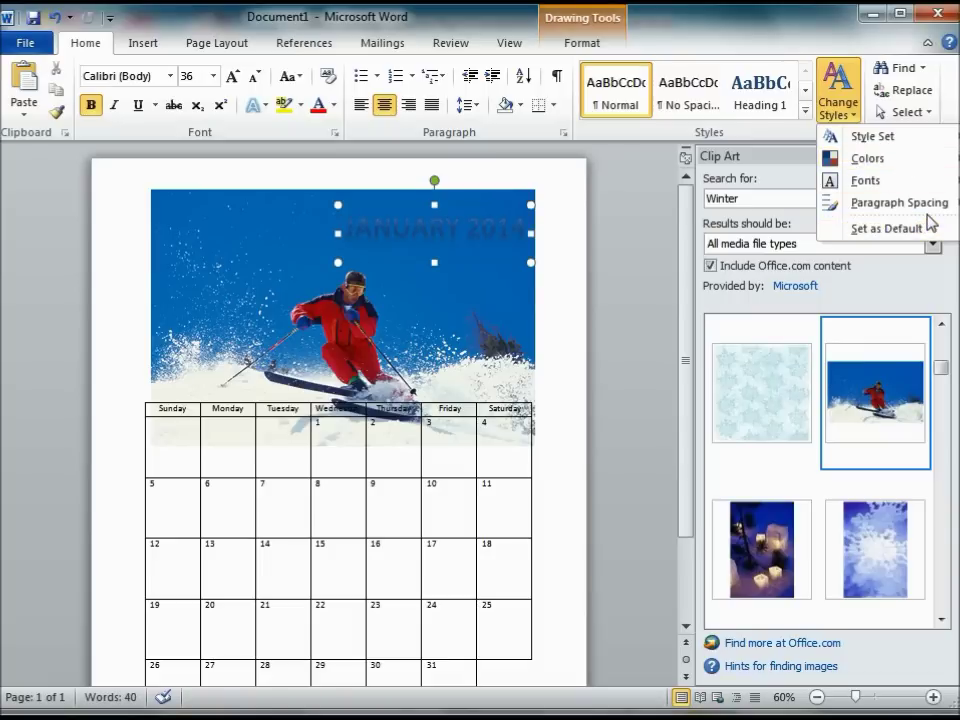
{"action": "left_click_drag", "start_coordinate": [955, 712], "coordinate": [788, 701]}
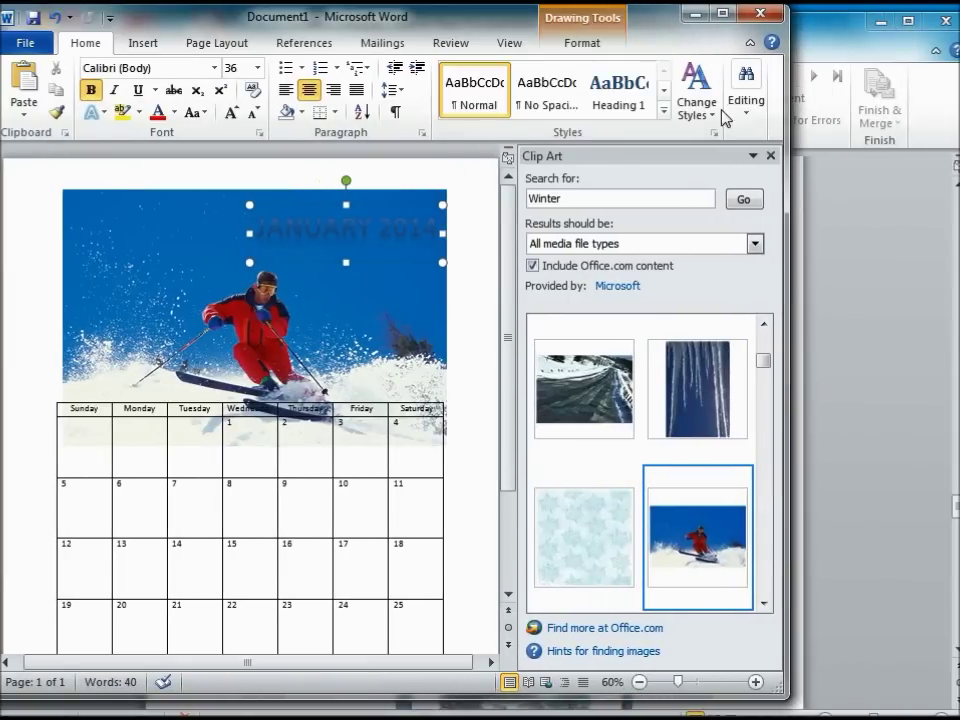
{"action": "left_click", "coordinate": [697, 92]}
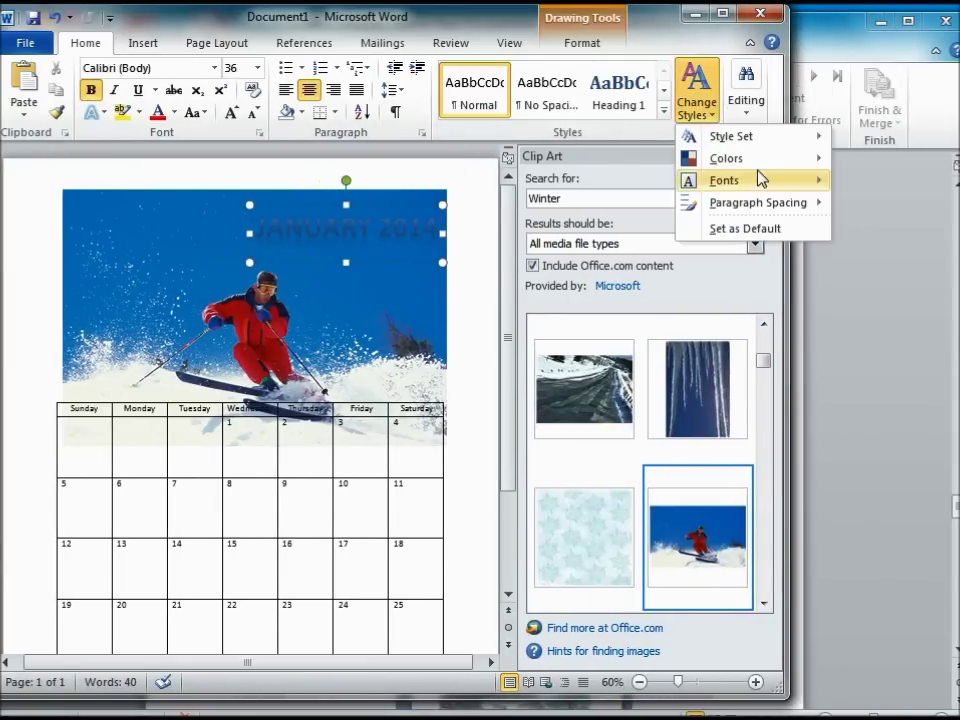
{"action": "mouse_move", "coordinate": [748, 166]}
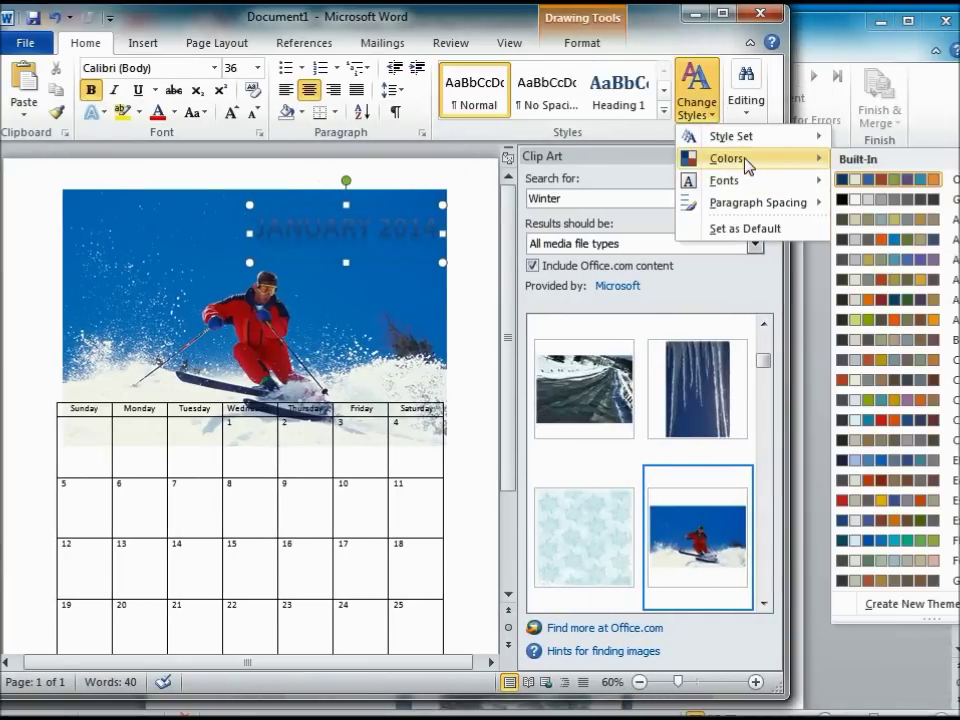
{"action": "left_click", "coordinate": [875, 305]}
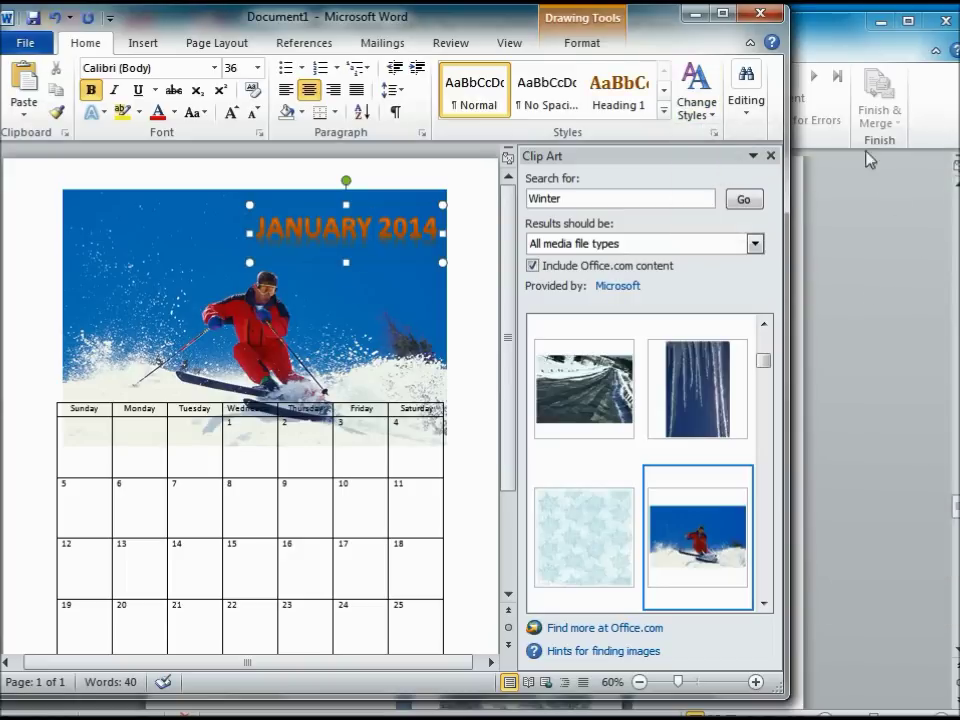
{"action": "left_click", "coordinate": [697, 95]}
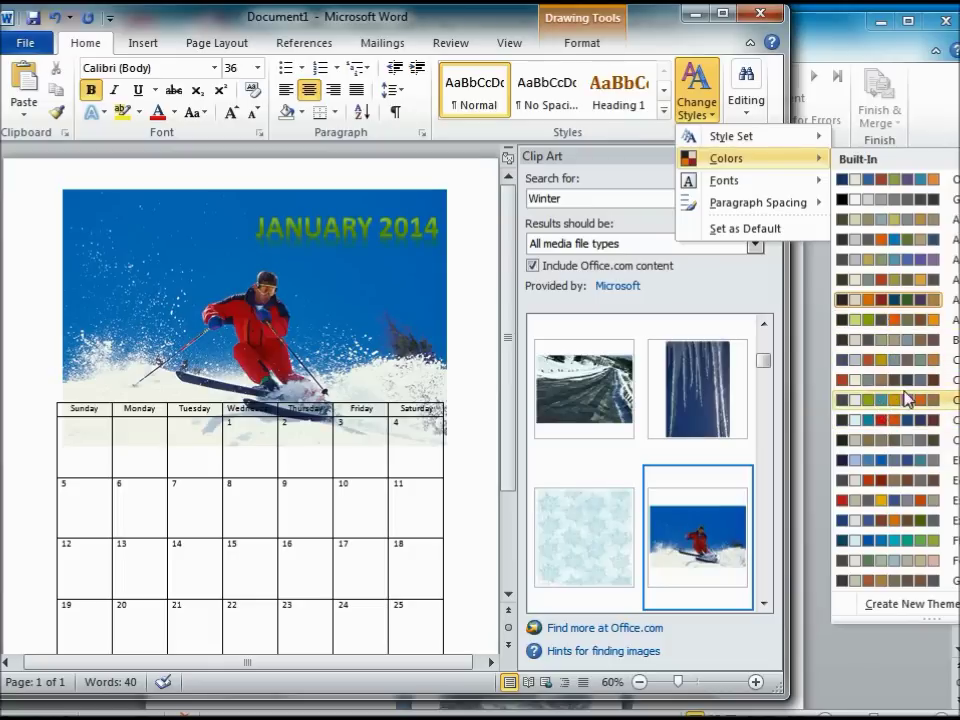
{"action": "left_click", "coordinate": [910, 481]}
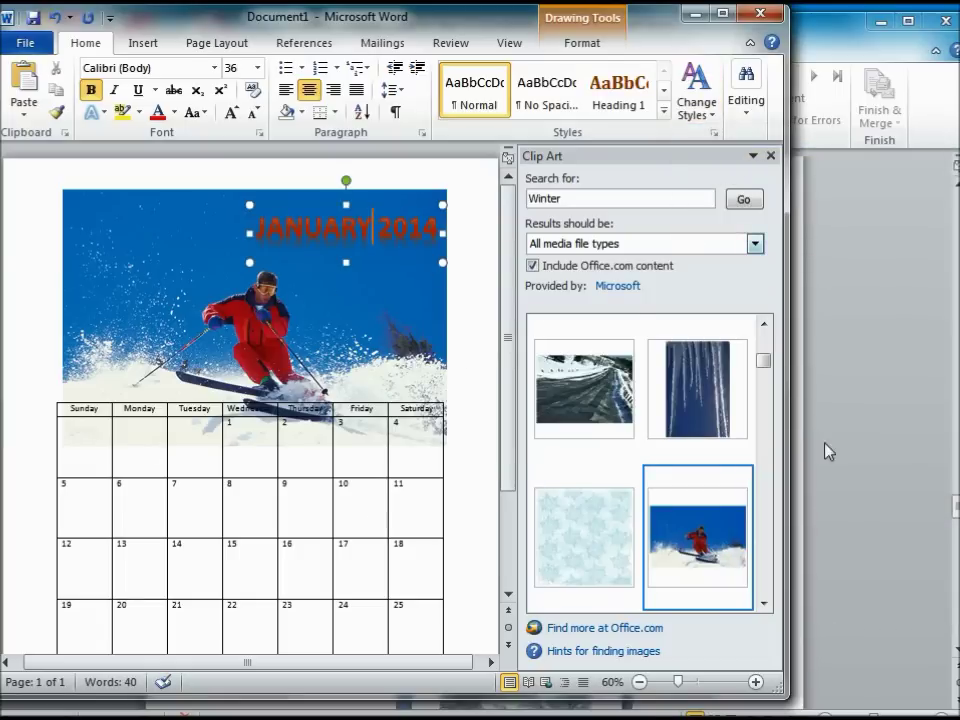
{"action": "left_click_drag", "start_coordinate": [778, 695], "coordinate": [955, 712]}
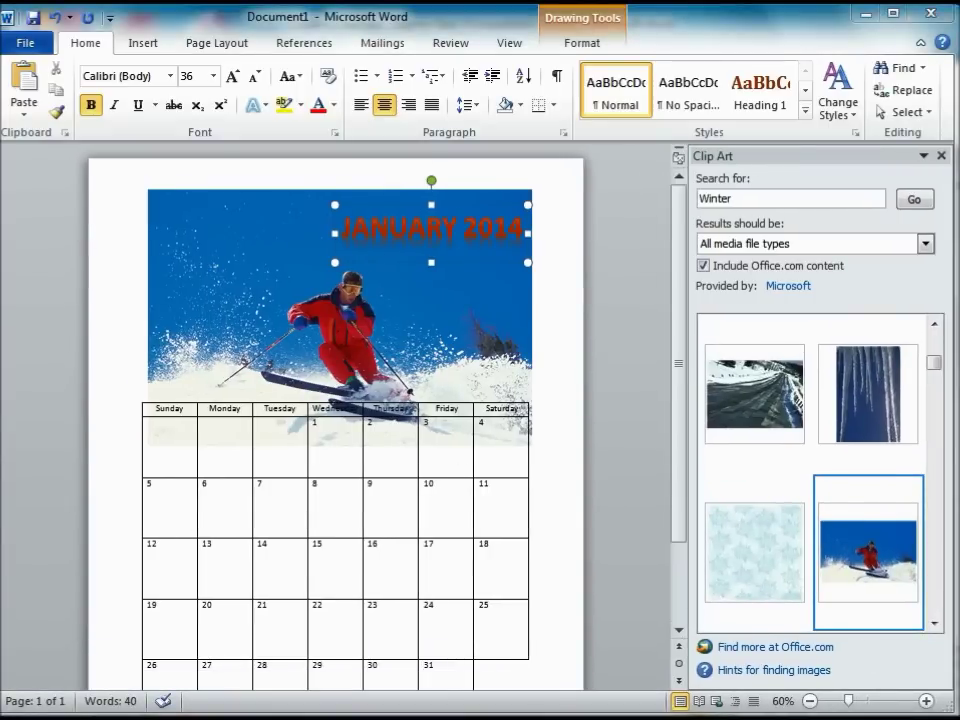
Step: Read step 15 of the Create a Calendar instructions on inserting a picture on a specific date, and return to Document1
{"action": "left_click", "coordinate": [340, 703]}
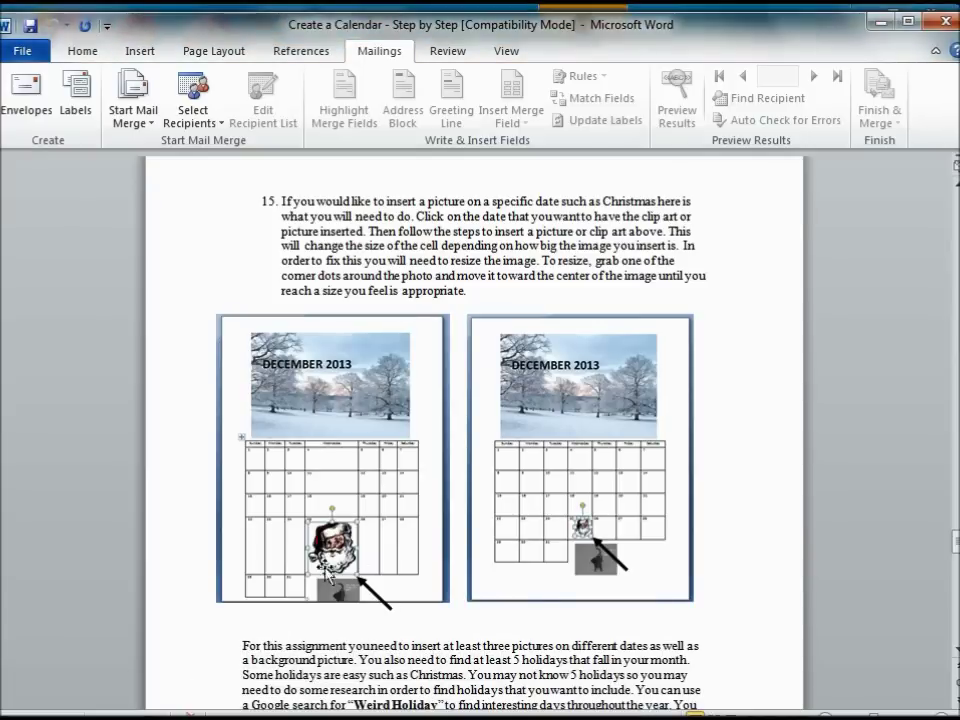
{"action": "scroll", "coordinate": [52, 345], "scroll_direction": "up", "scroll_amount": 2}
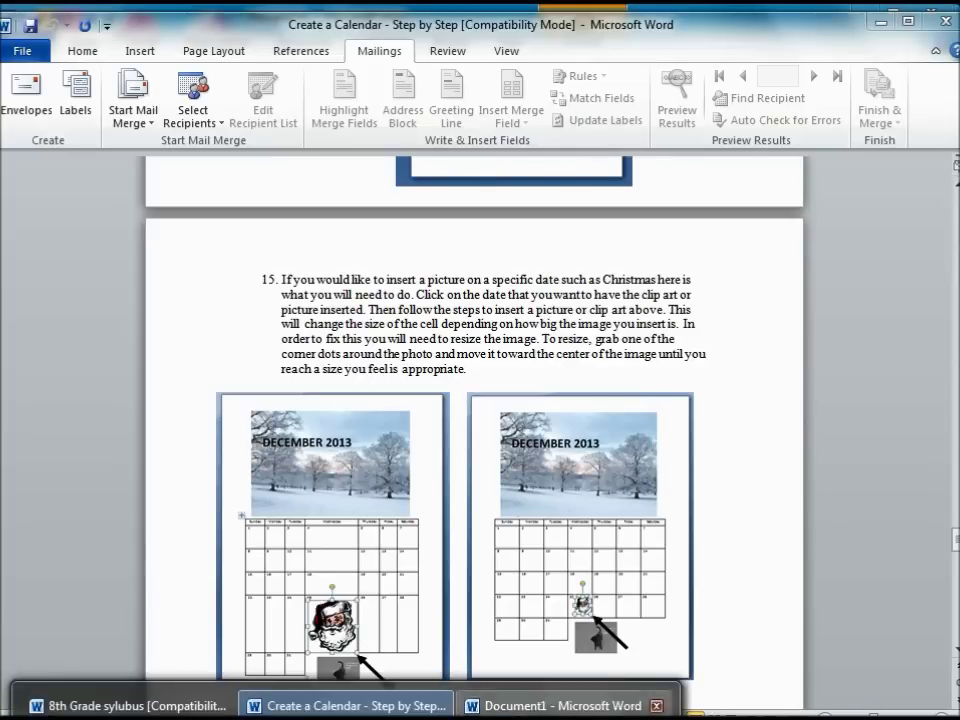
{"action": "left_click", "coordinate": [568, 701]}
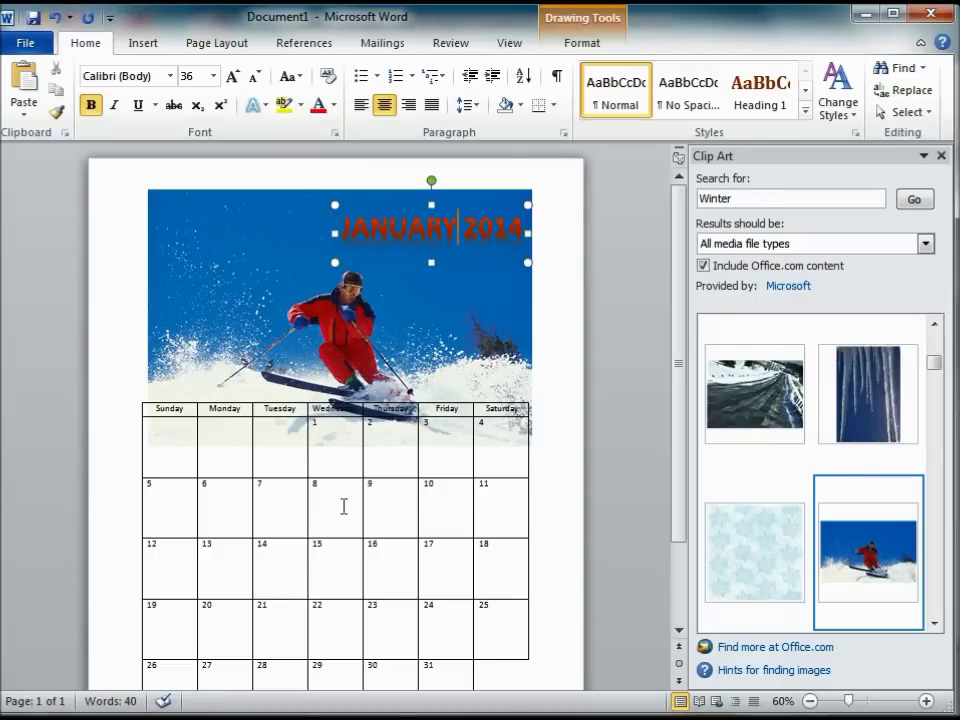
Step: Search the clip art for "Martin Luther King" and insert the MLK Day image into the document
{"action": "left_click", "coordinate": [164, 47]}
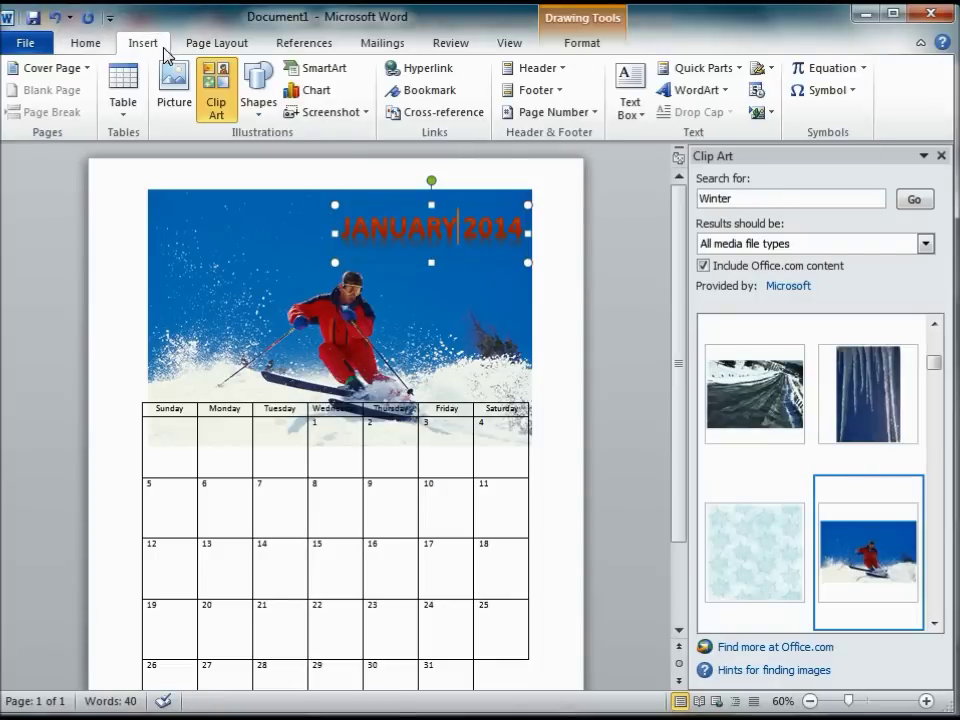
{"action": "double_click", "coordinate": [800, 198]}
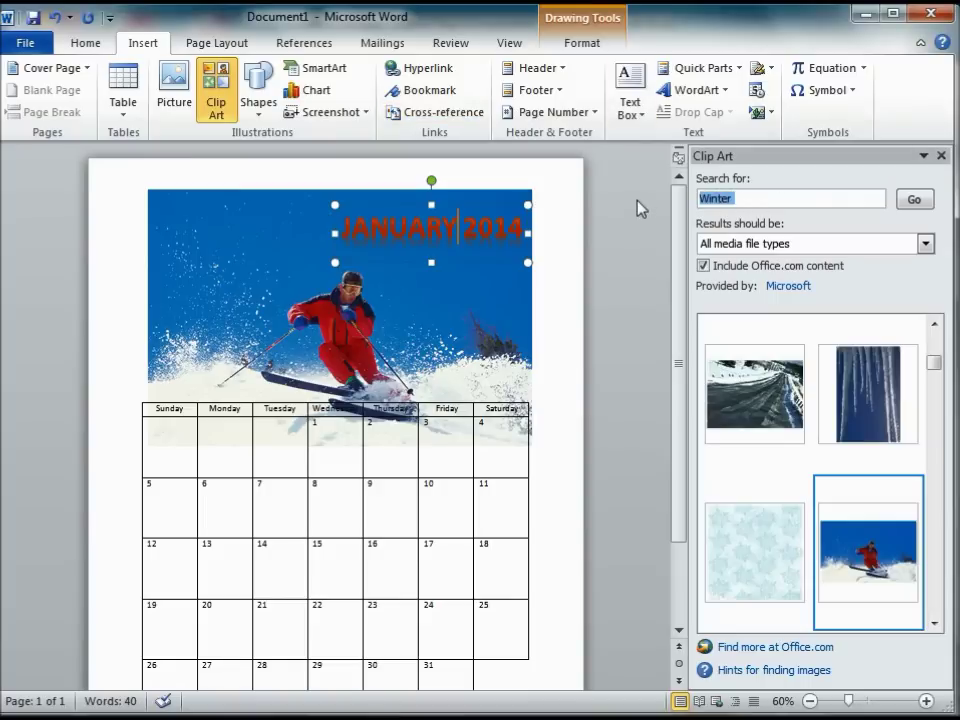
{"action": "type", "text": "Martin Luther King"}
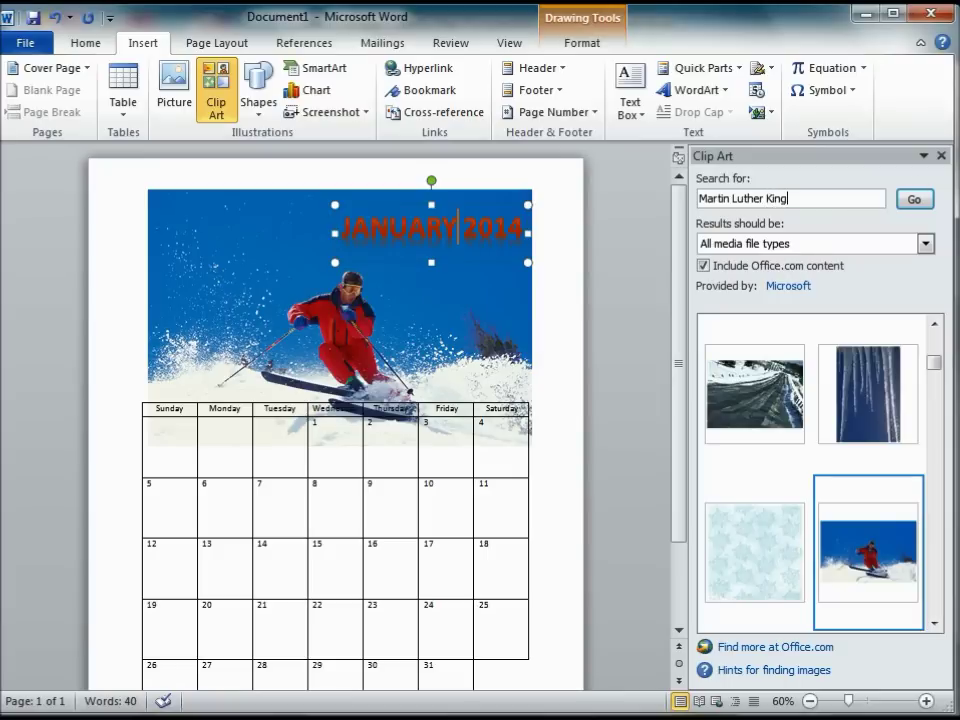
{"action": "left_click", "coordinate": [914, 199]}
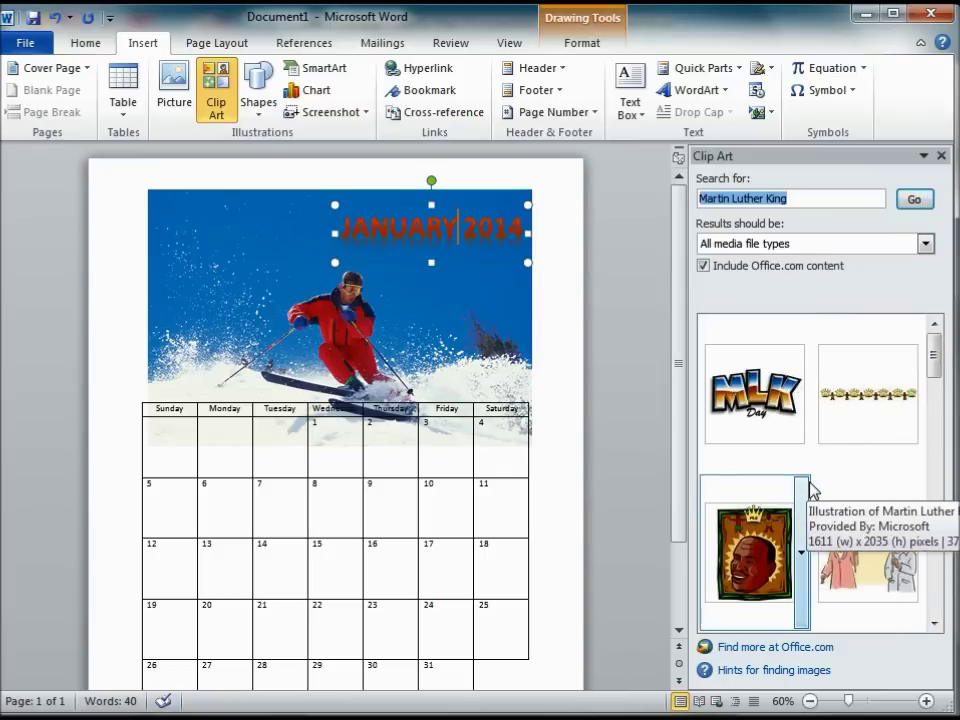
{"action": "left_click", "coordinate": [765, 395]}
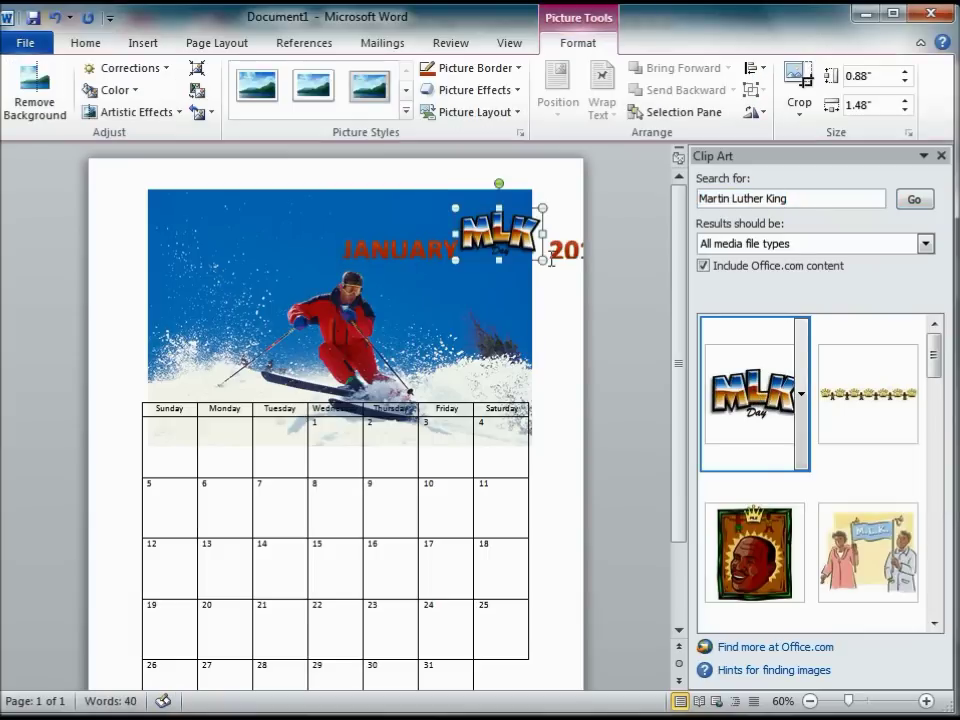
Step: Move the MLK Day image into the January 13 cell and shrink it to about 0.52" by 0.87"
{"action": "left_click_drag", "start_coordinate": [505, 233], "coordinate": [230, 570]}
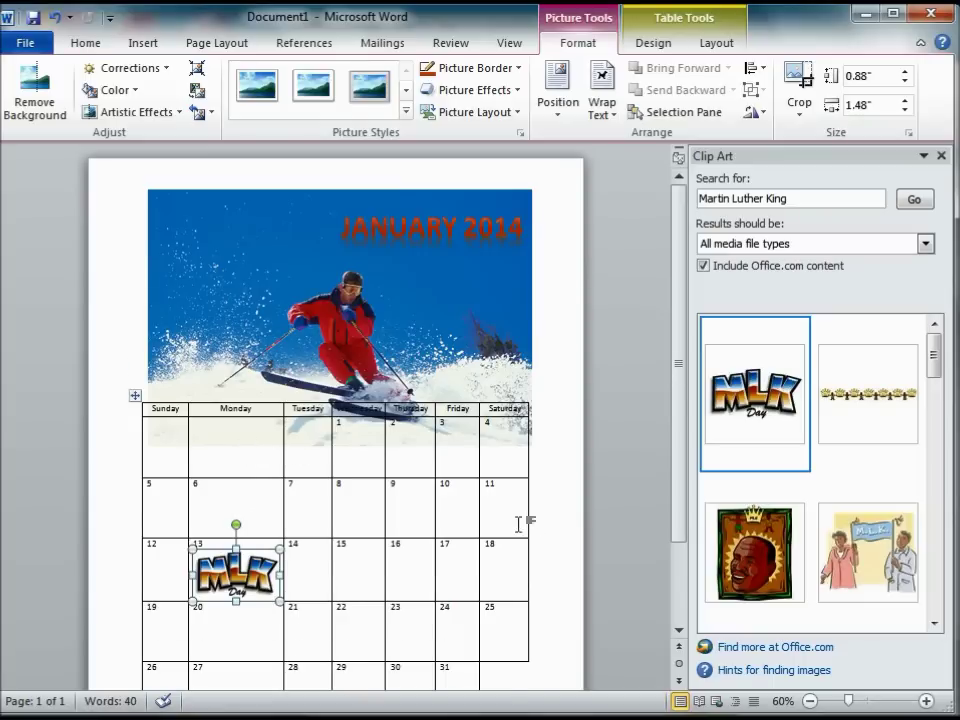
{"action": "scroll", "coordinate": [519, 521], "scroll_direction": "down", "scroll_amount": 1}
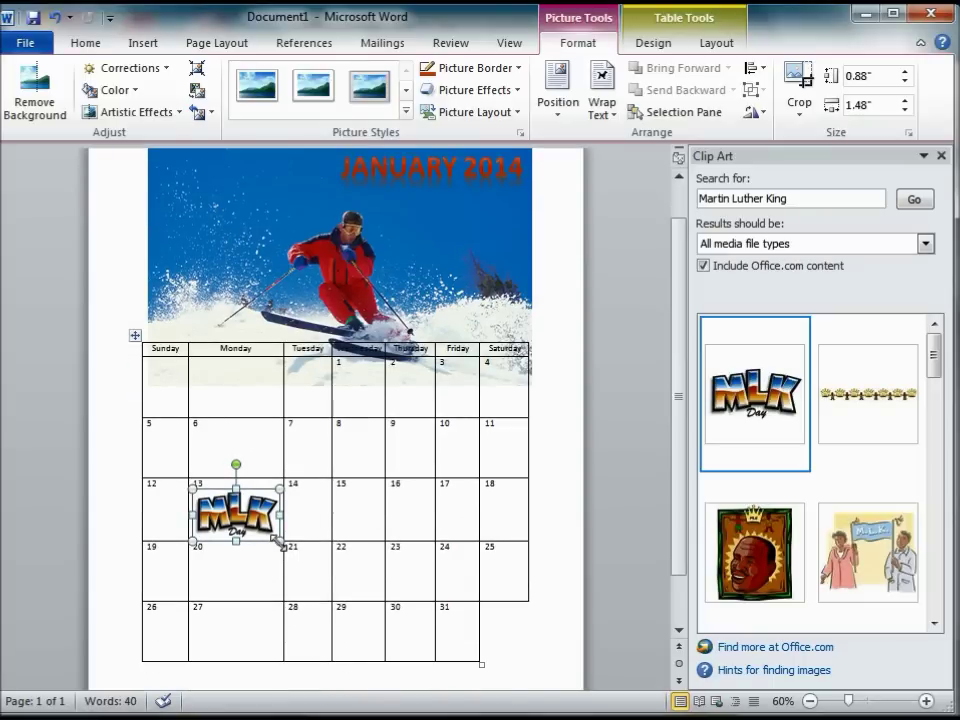
{"action": "left_click_drag", "start_coordinate": [279, 543], "coordinate": [238, 514]}
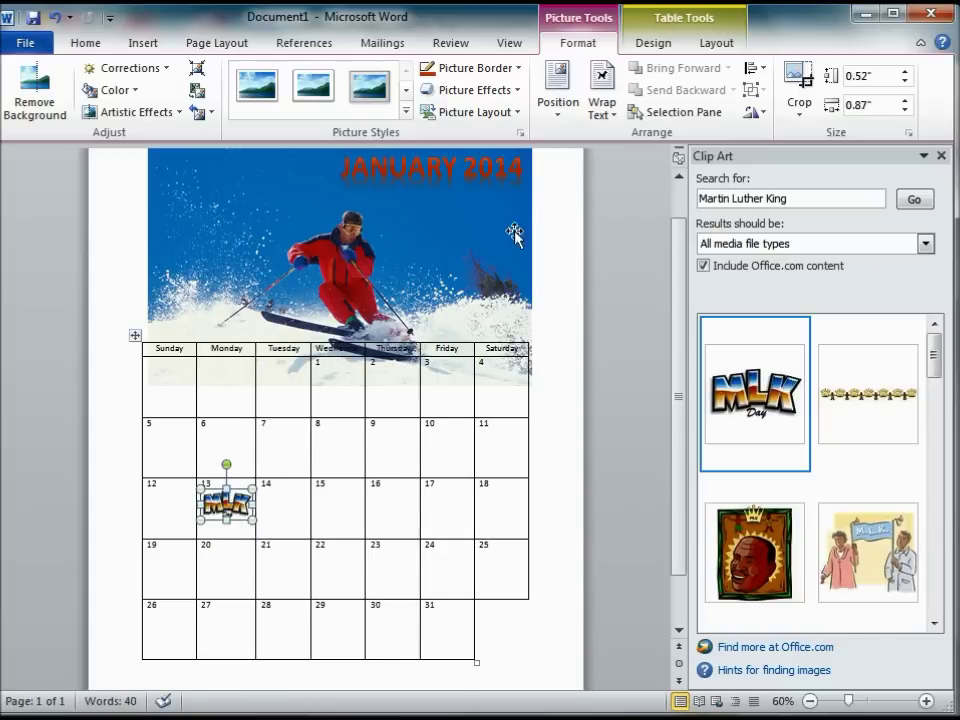
Step: Set the MLK Day image's text wrapping to In Front of Text and shift it below the number 13 in its cell
{"action": "left_click", "coordinate": [603, 92]}
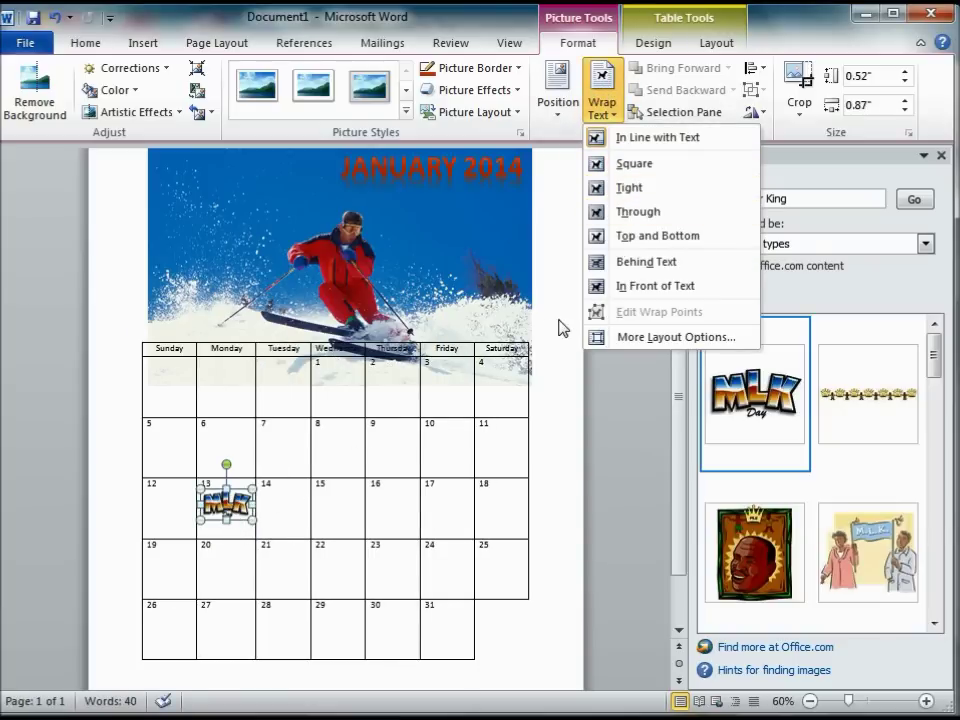
{"action": "left_click", "coordinate": [626, 285]}
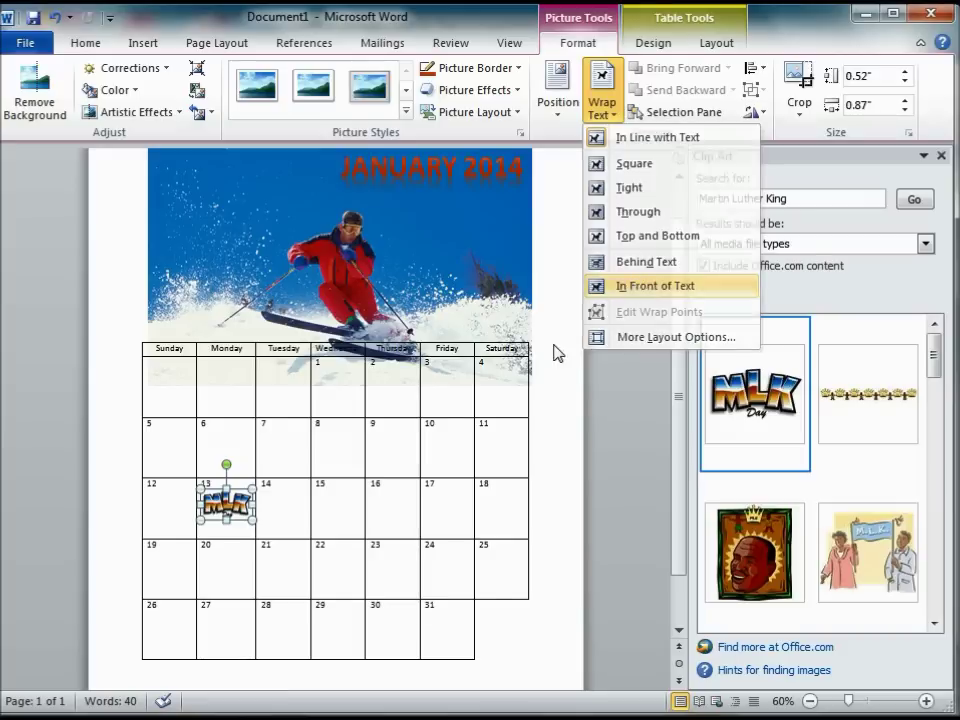
{"action": "left_click_drag", "start_coordinate": [200, 500], "coordinate": [236, 521]}
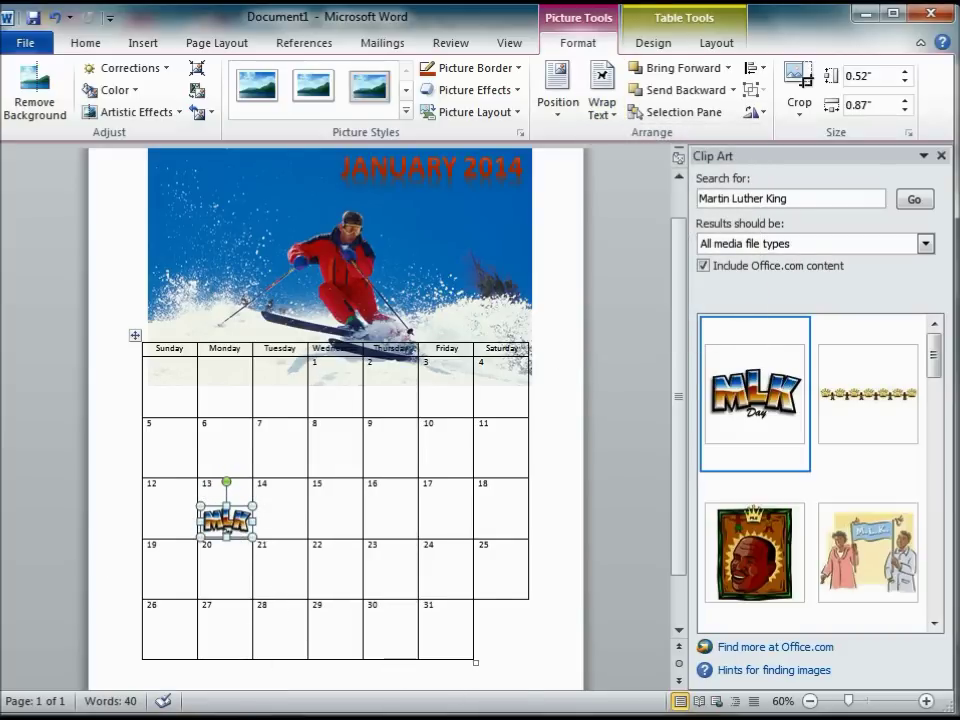
{"action": "left_click", "coordinate": [516, 585]}
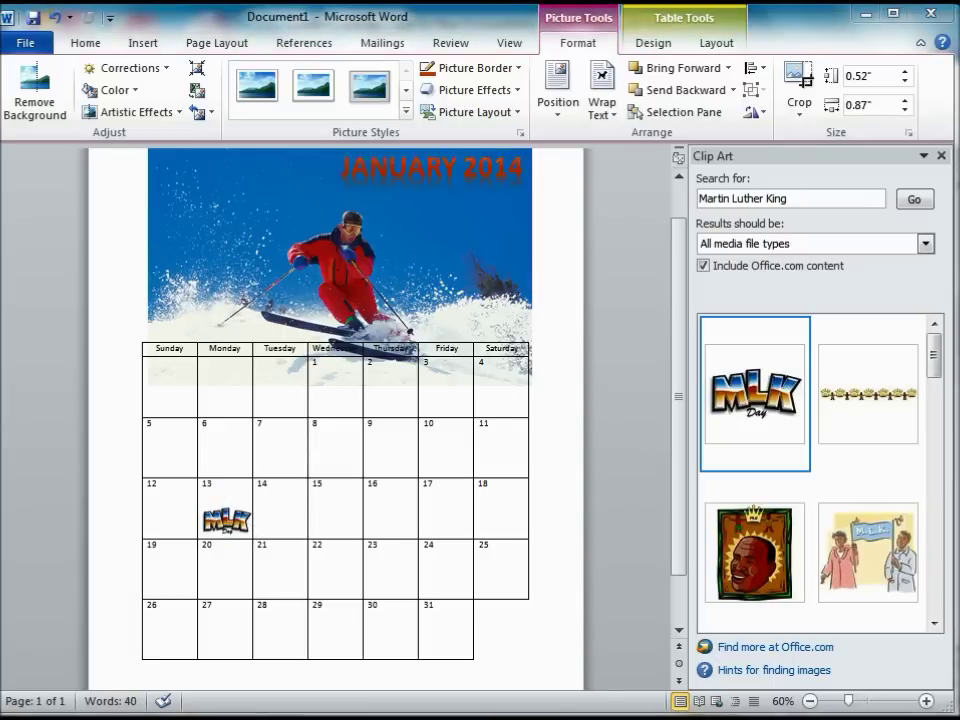
Step: Select the Saturday date cells from 4 through 25 and open their shading settings
{"action": "left_click", "coordinate": [940, 164]}
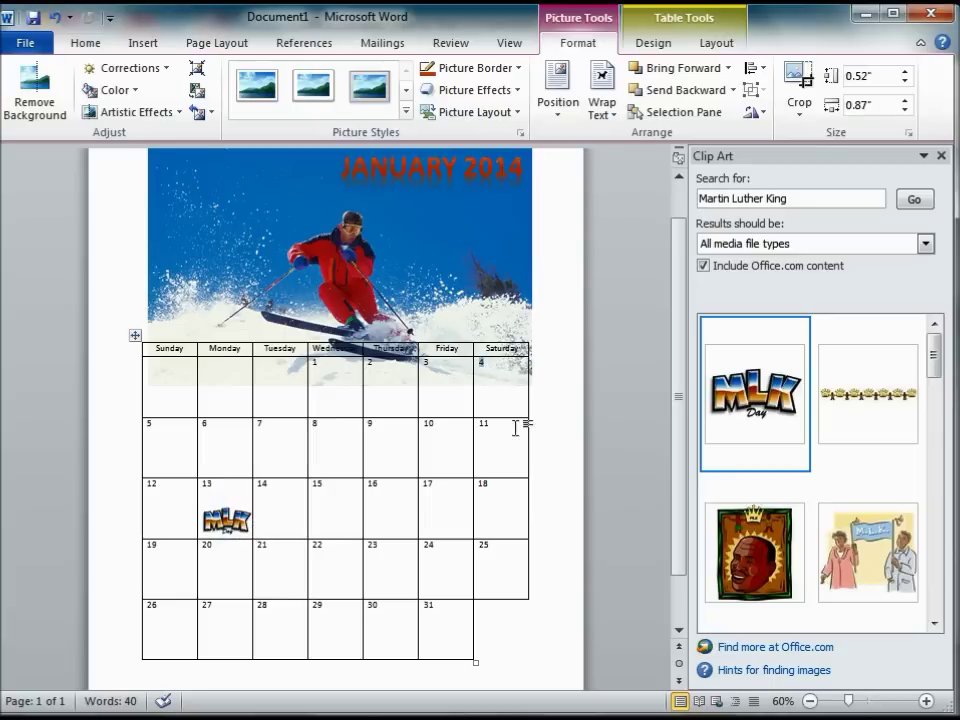
{"action": "left_click_drag", "start_coordinate": [516, 427], "coordinate": [526, 543]}
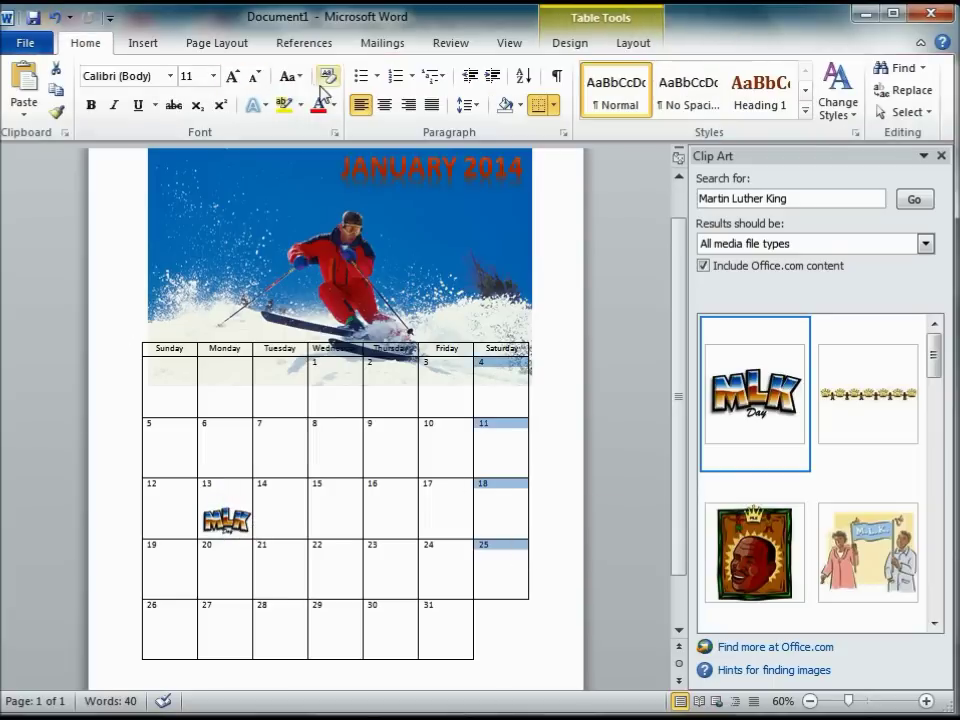
{"action": "right_click", "coordinate": [510, 374]}
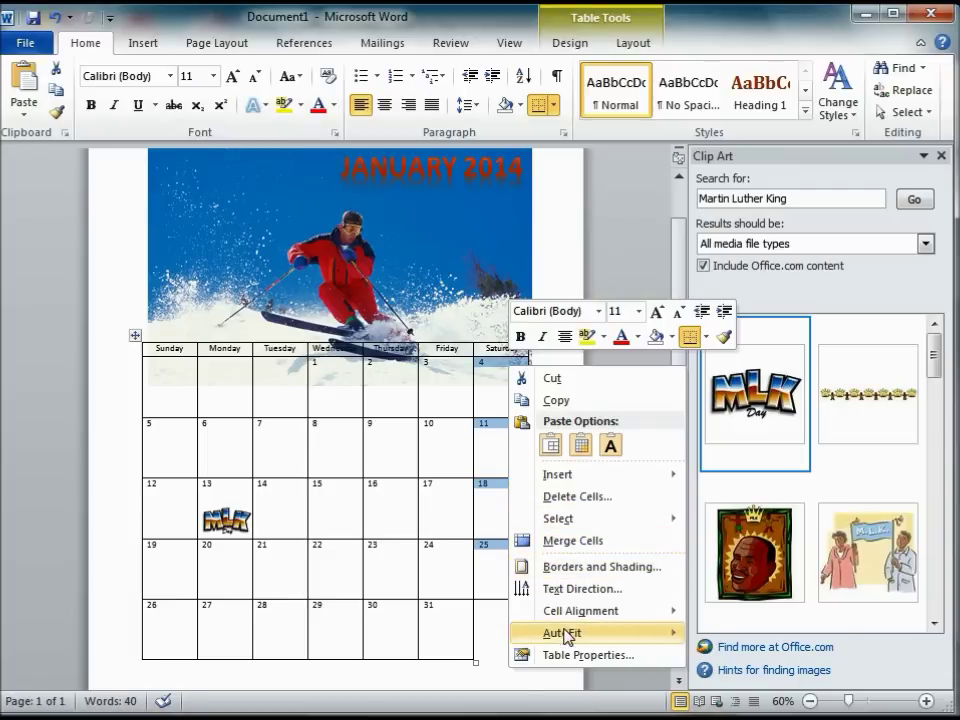
{"action": "left_click", "coordinate": [561, 568]}
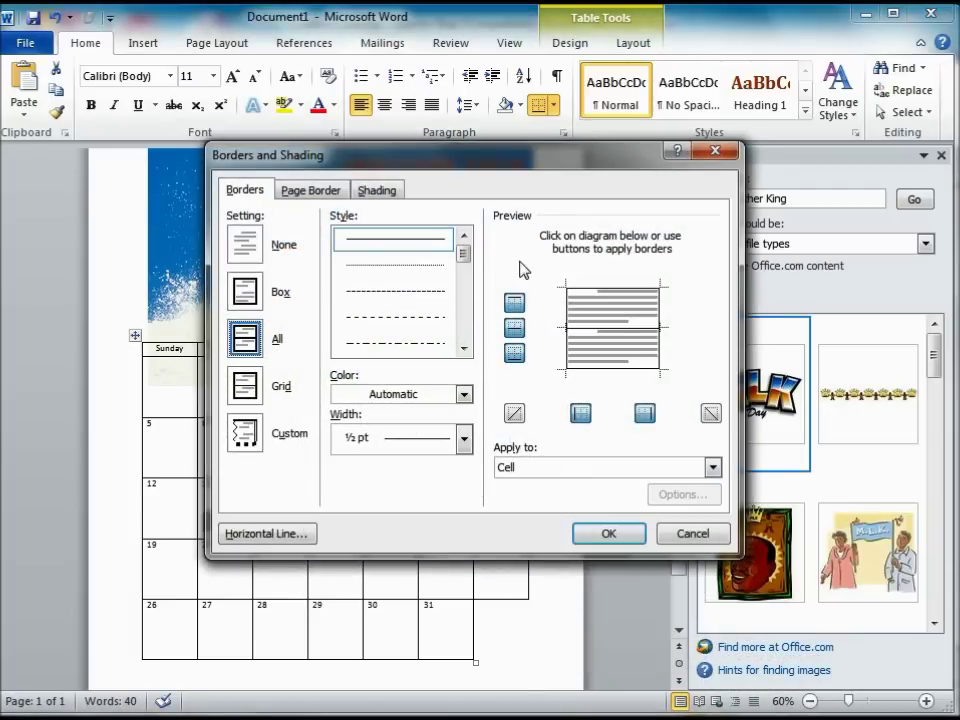
{"action": "left_click", "coordinate": [380, 191]}
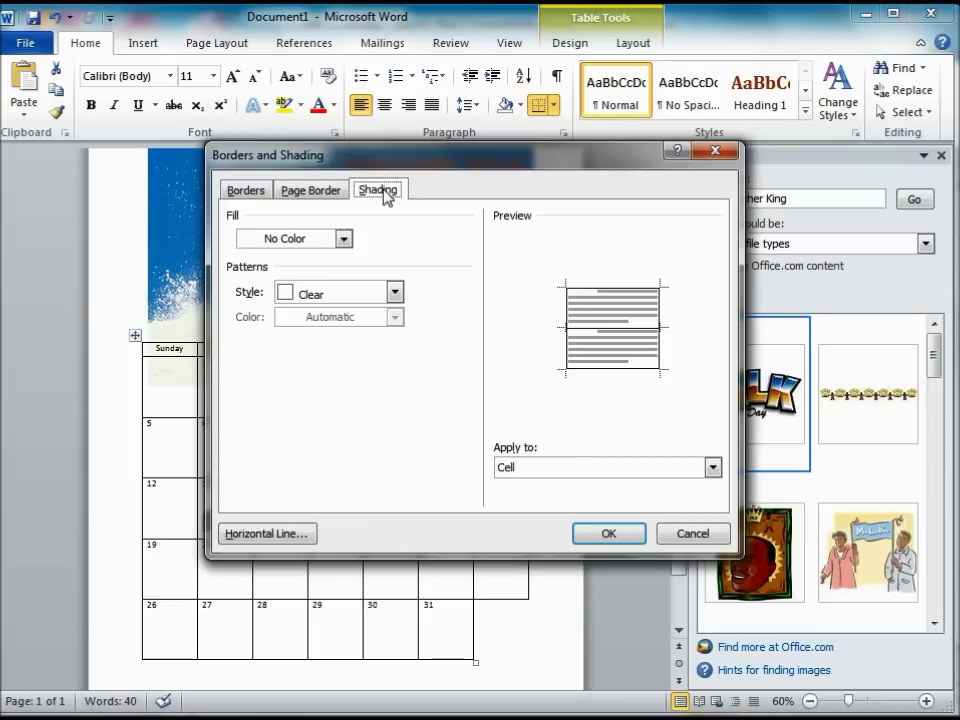
{"action": "left_click", "coordinate": [394, 292]}
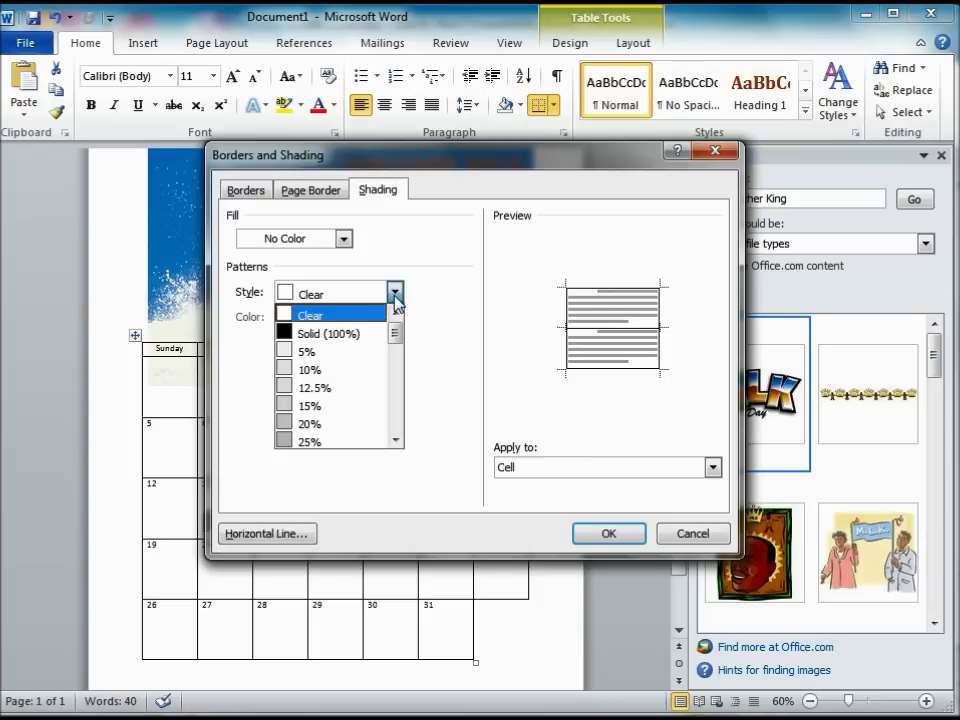
{"action": "left_click", "coordinate": [386, 290]}
{"action": "left_click", "coordinate": [345, 240]}
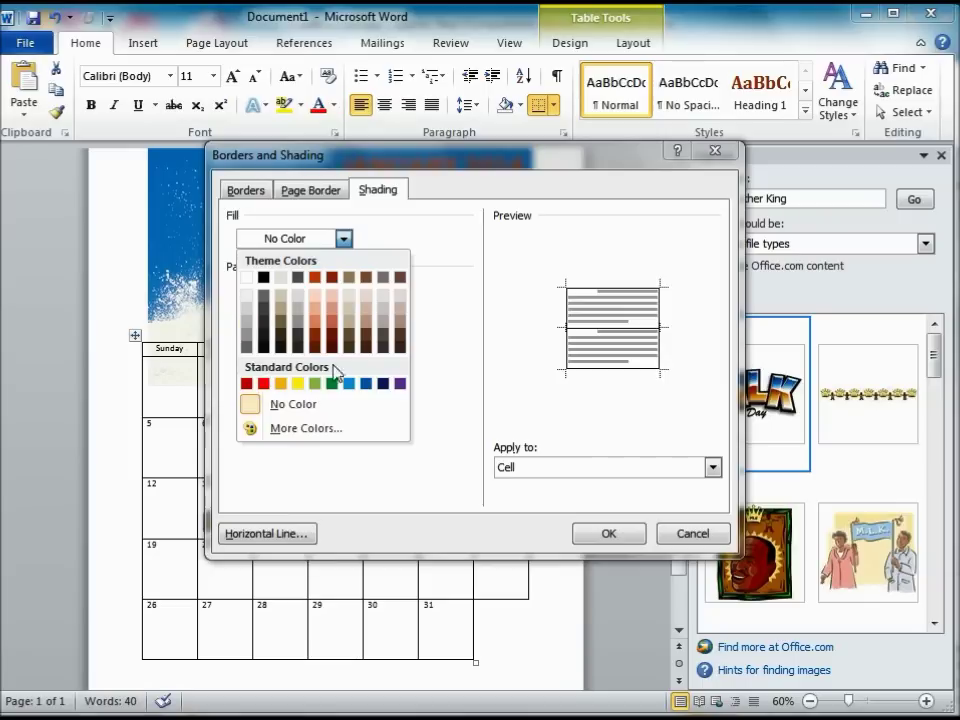
{"action": "left_click", "coordinate": [285, 404]}
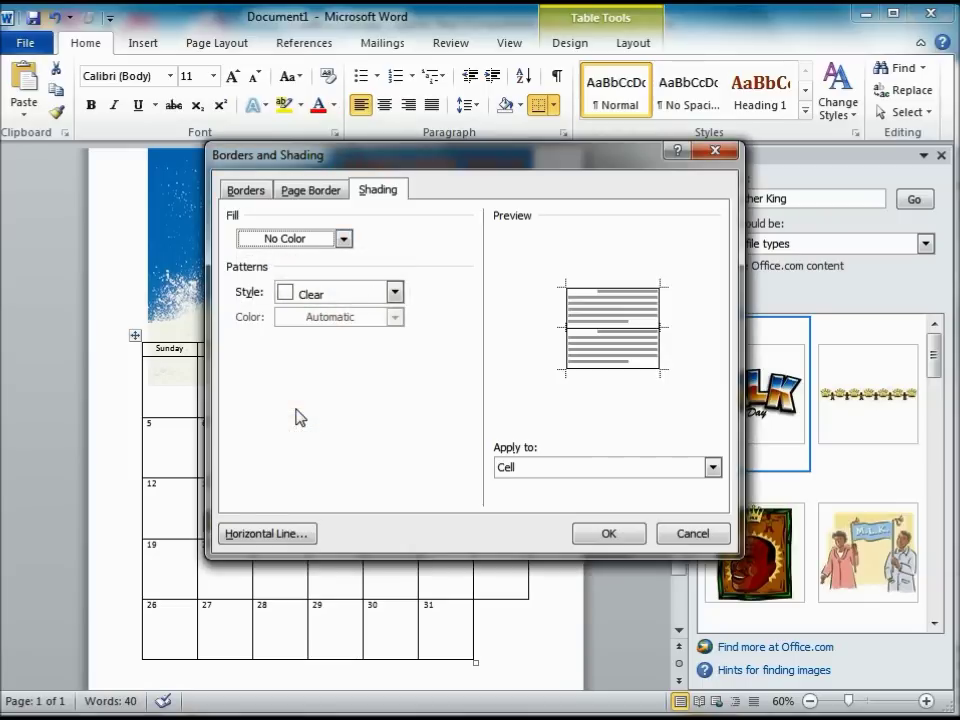
{"action": "left_click", "coordinate": [396, 292]}
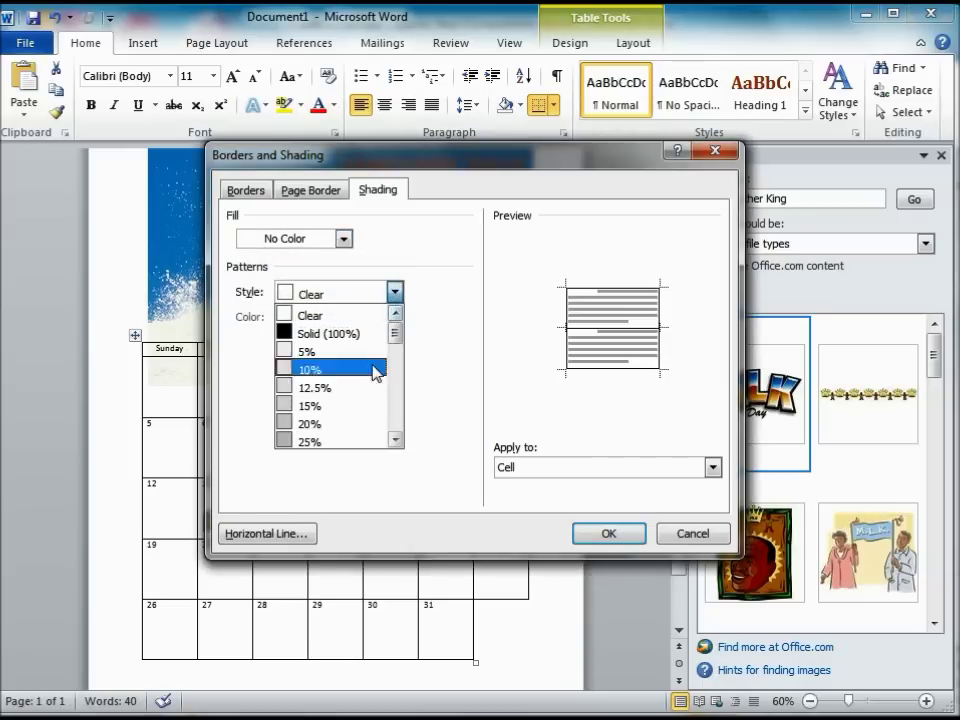
Step: Fill the selected Saturday cells with a light blue from the standard color palette under More Colors
{"action": "left_click", "coordinate": [343, 239]}
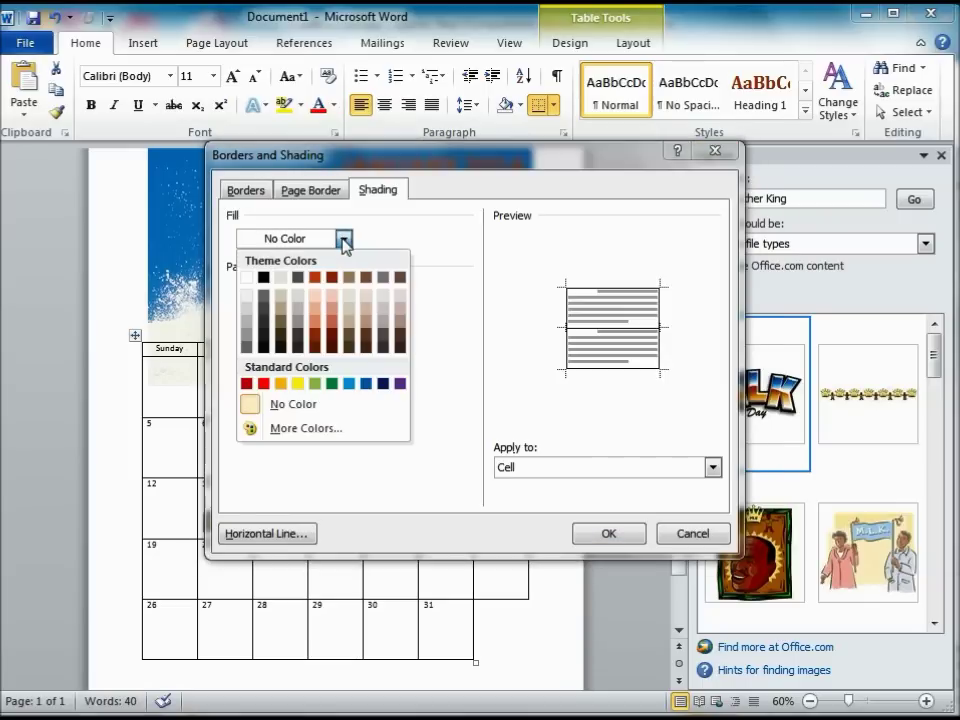
{"action": "left_click", "coordinate": [306, 430]}
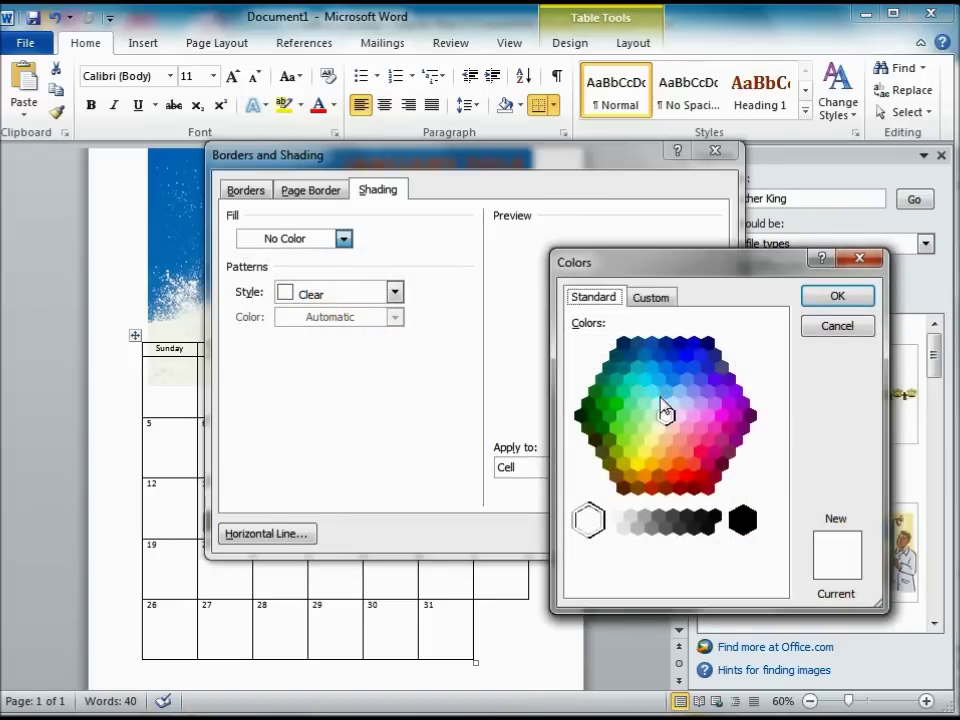
{"action": "left_click", "coordinate": [668, 391]}
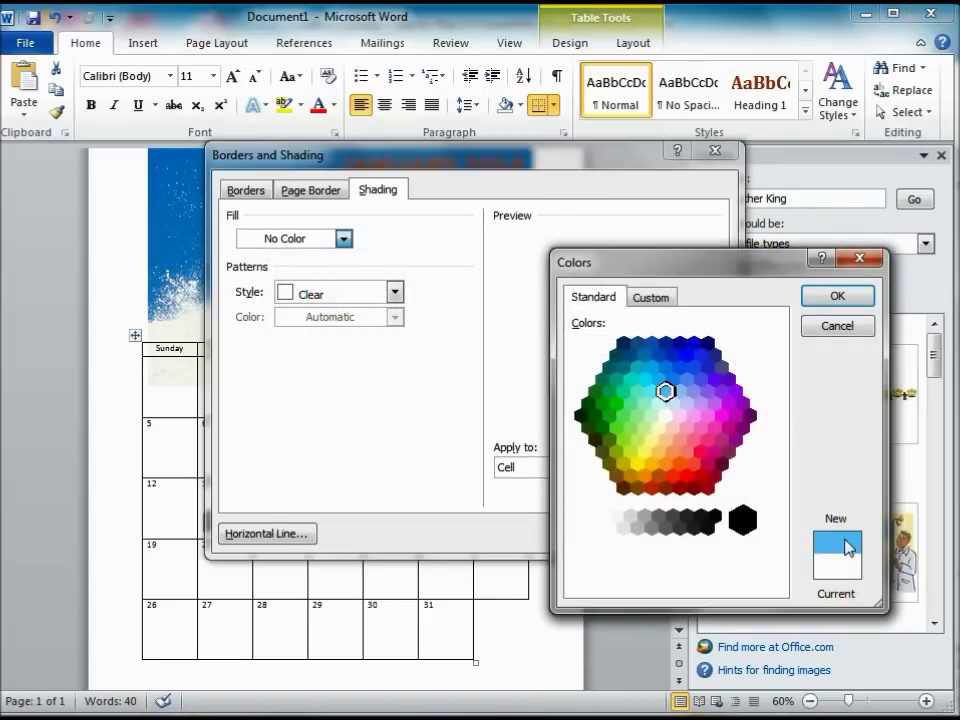
{"action": "left_click", "coordinate": [832, 300]}
{"action": "left_click", "coordinate": [605, 536]}
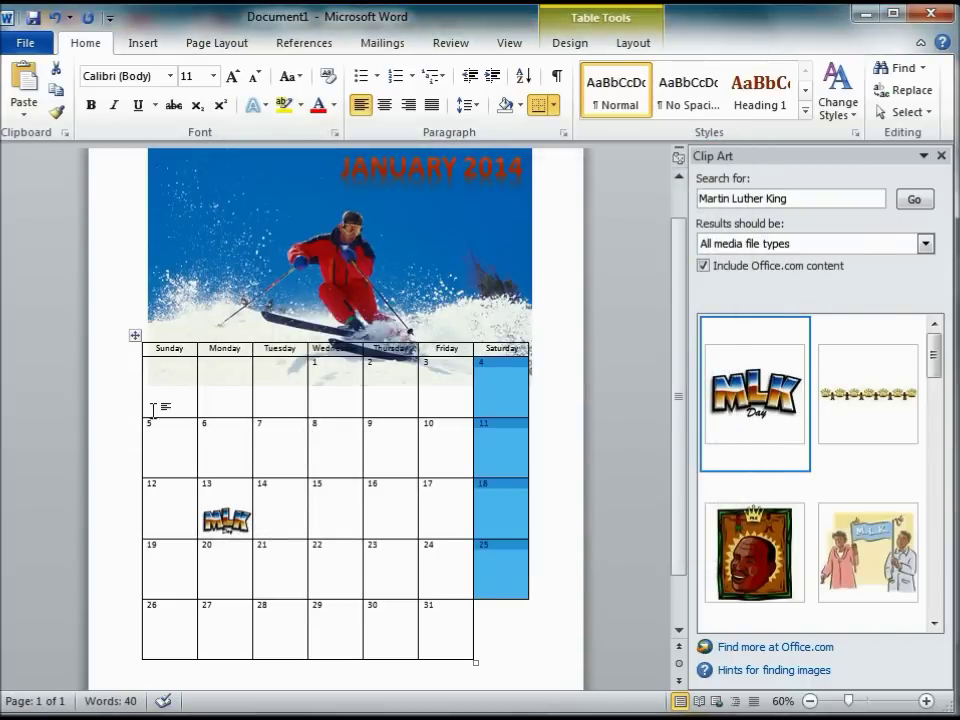
Step: Shade the Sunday cells, from the blank first week through 26, with the recently used light blue
{"action": "left_click_drag", "start_coordinate": [155, 385], "coordinate": [174, 614]}
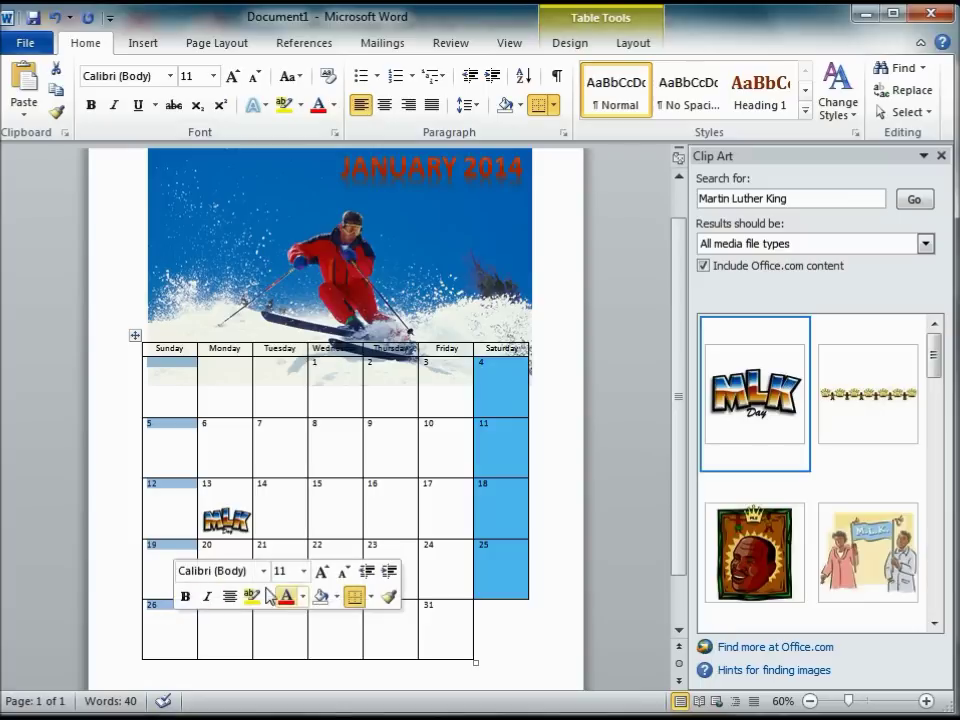
{"action": "right_click", "coordinate": [163, 607]}
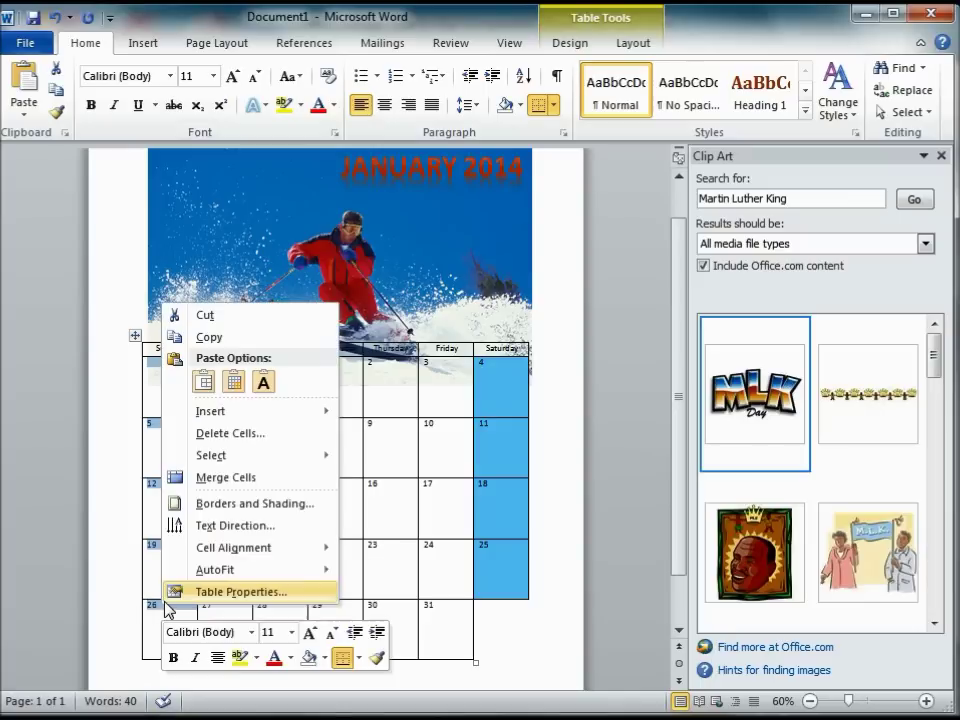
{"action": "left_click", "coordinate": [262, 505]}
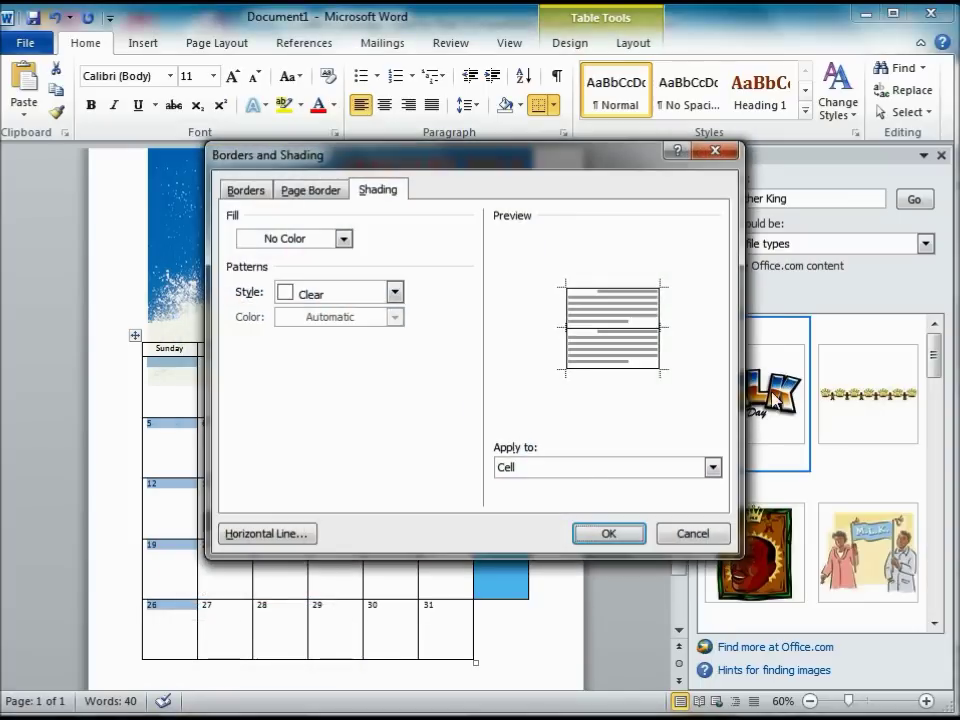
{"action": "left_click", "coordinate": [343, 238]}
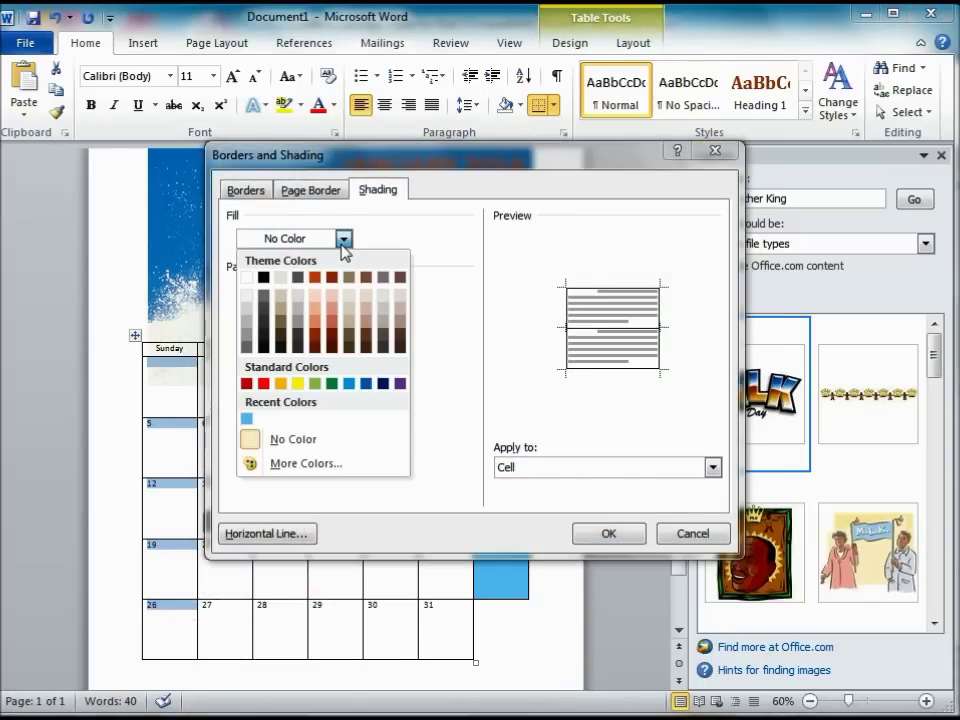
{"action": "left_click", "coordinate": [247, 420]}
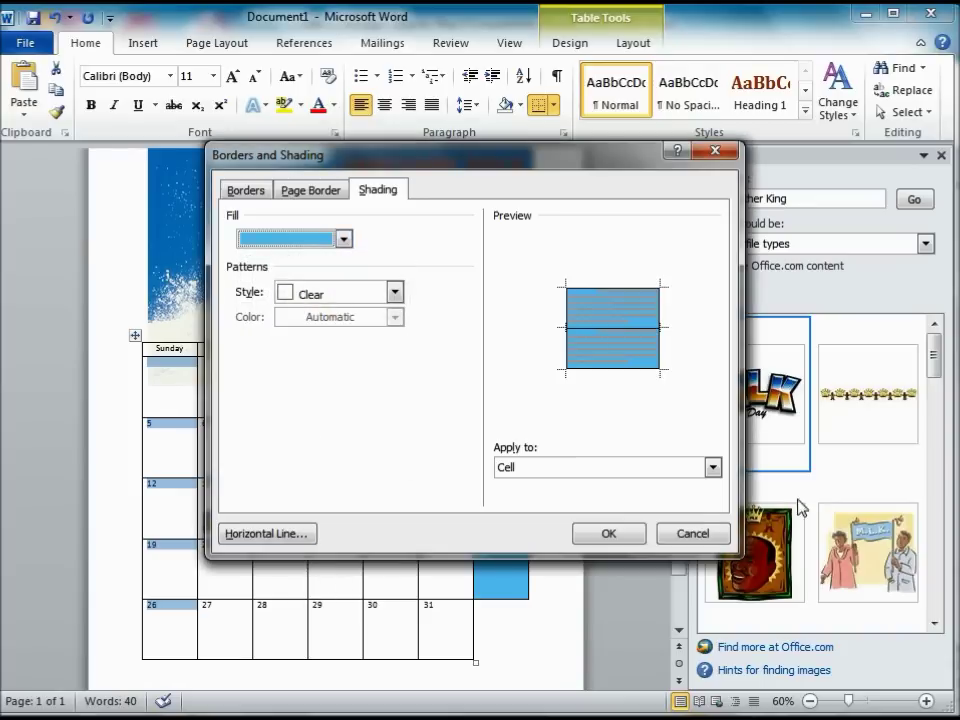
{"action": "left_click", "coordinate": [608, 533]}
{"action": "left_click", "coordinate": [531, 615]}
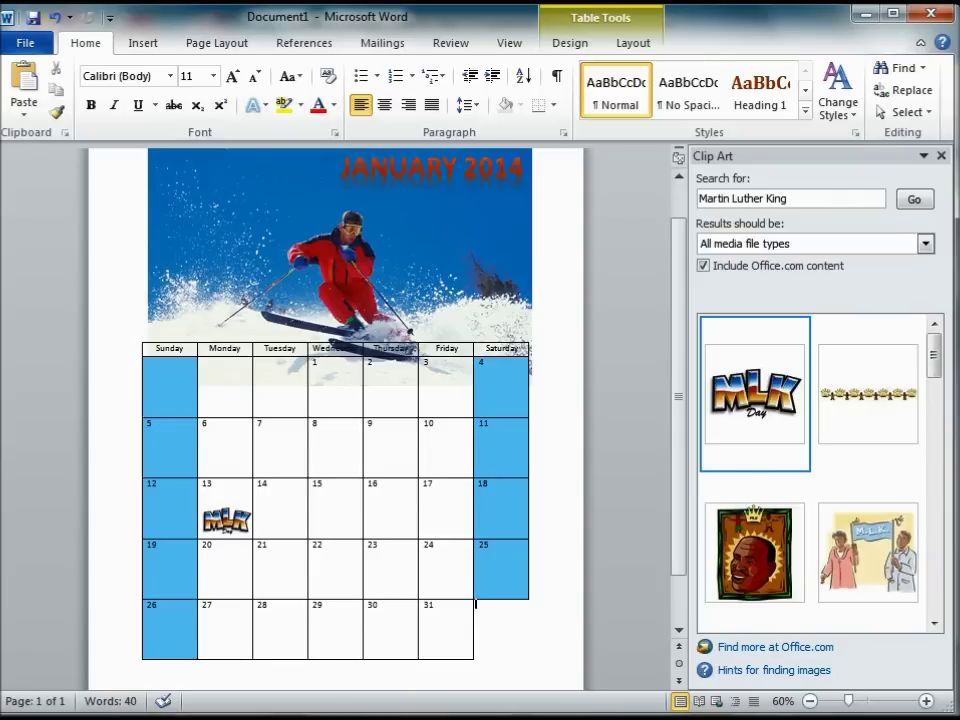
Step: Select the whole calendar table, from the weekday headings through the last week, and open its border settings
{"action": "scroll", "coordinate": [462, 572], "scroll_direction": "down", "scroll_amount": 1}
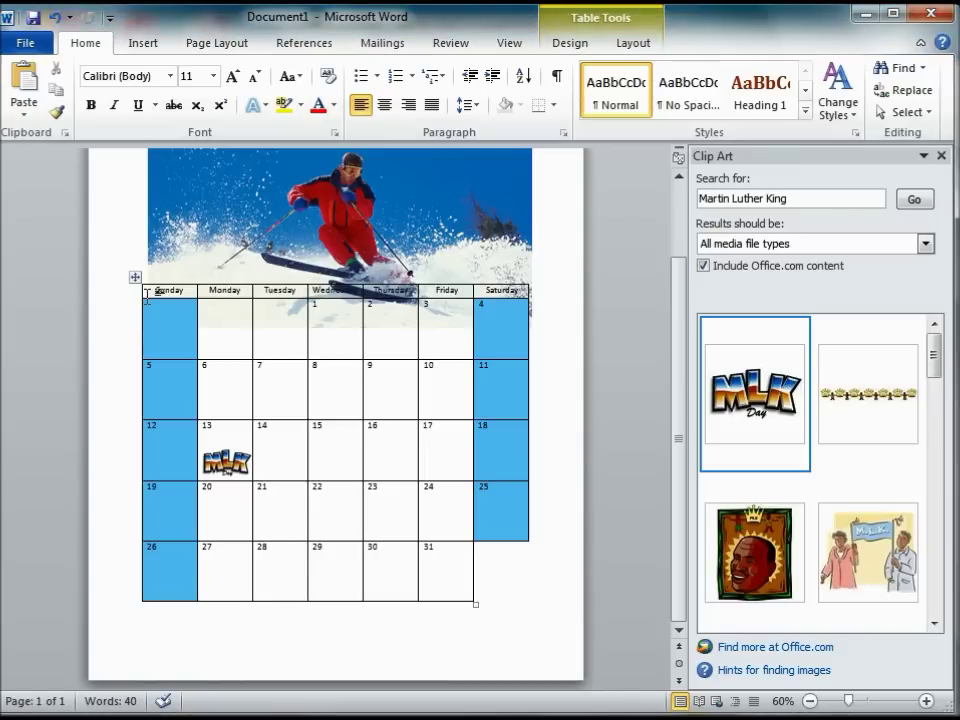
{"action": "left_click_drag", "start_coordinate": [147, 292], "coordinate": [456, 568]}
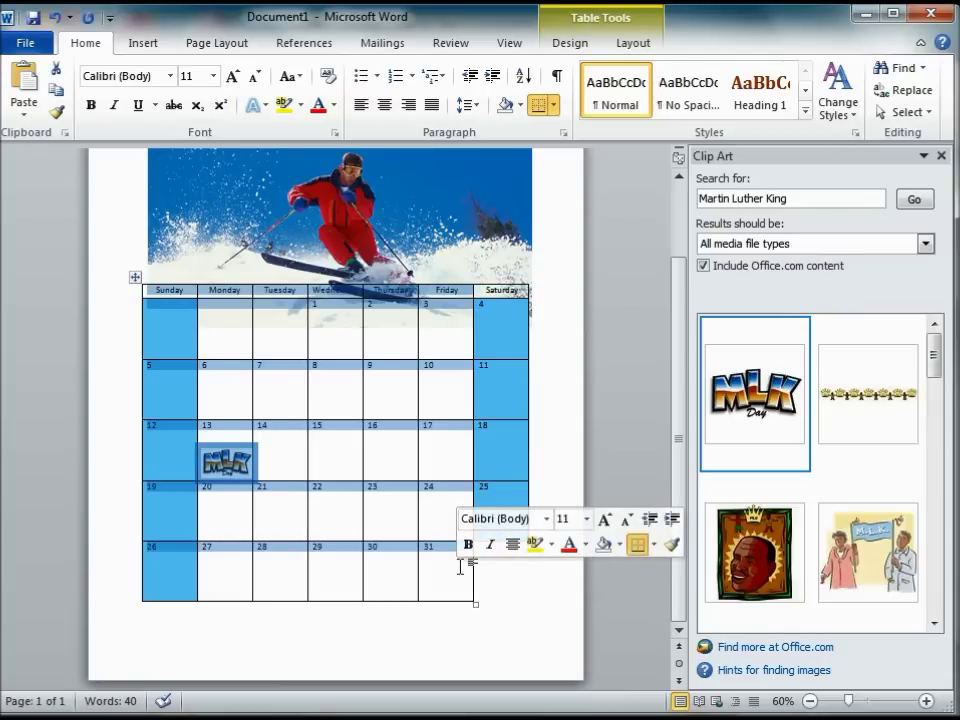
{"action": "left_click", "coordinate": [204, 286]}
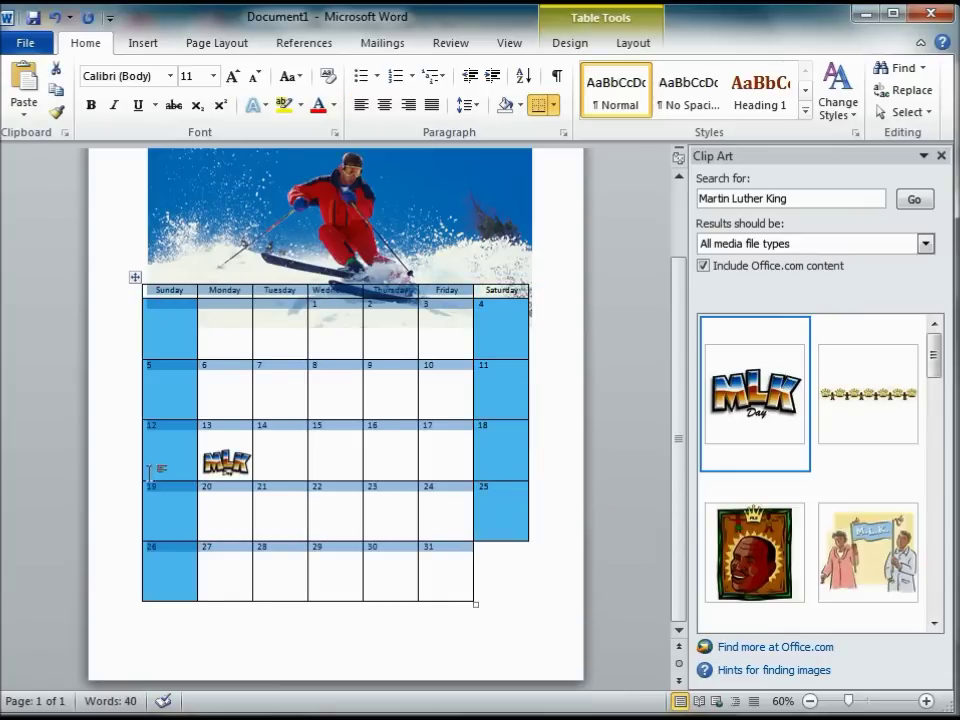
{"action": "left_click_drag", "start_coordinate": [153, 303], "coordinate": [343, 407]}
{"action": "left_click_drag", "start_coordinate": [149, 292], "coordinate": [558, 612]}
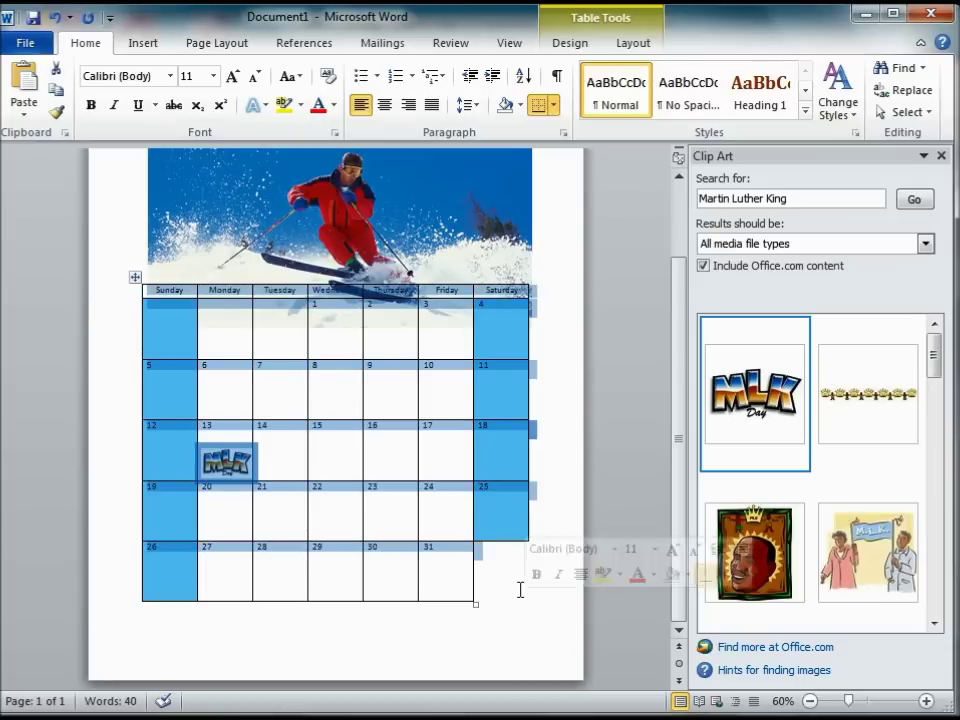
{"action": "right_click", "coordinate": [471, 413]}
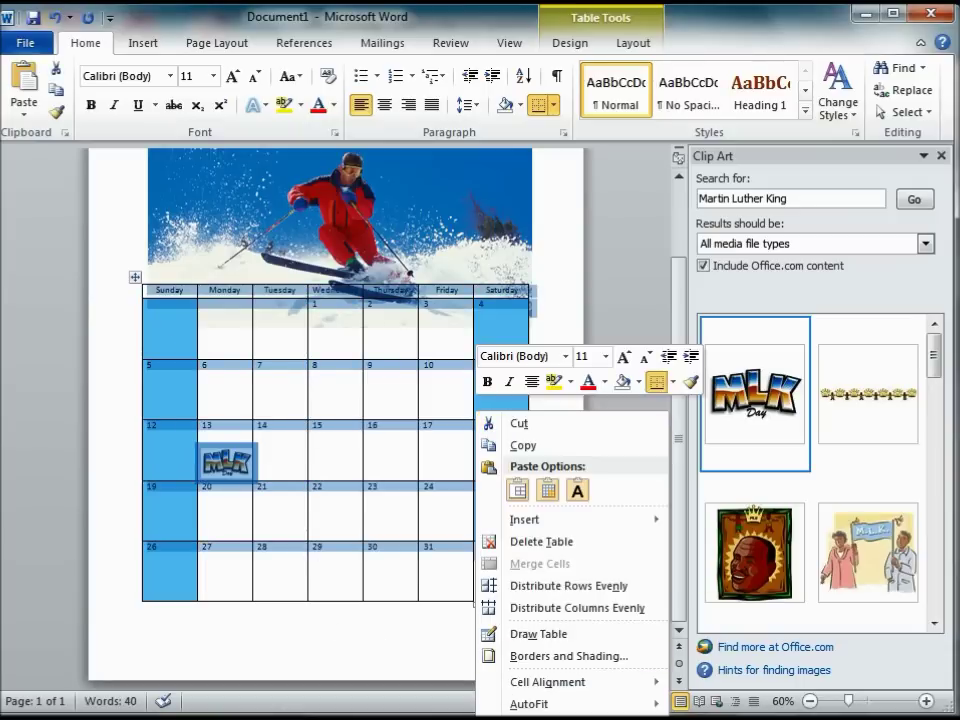
{"action": "left_click", "coordinate": [557, 660]}
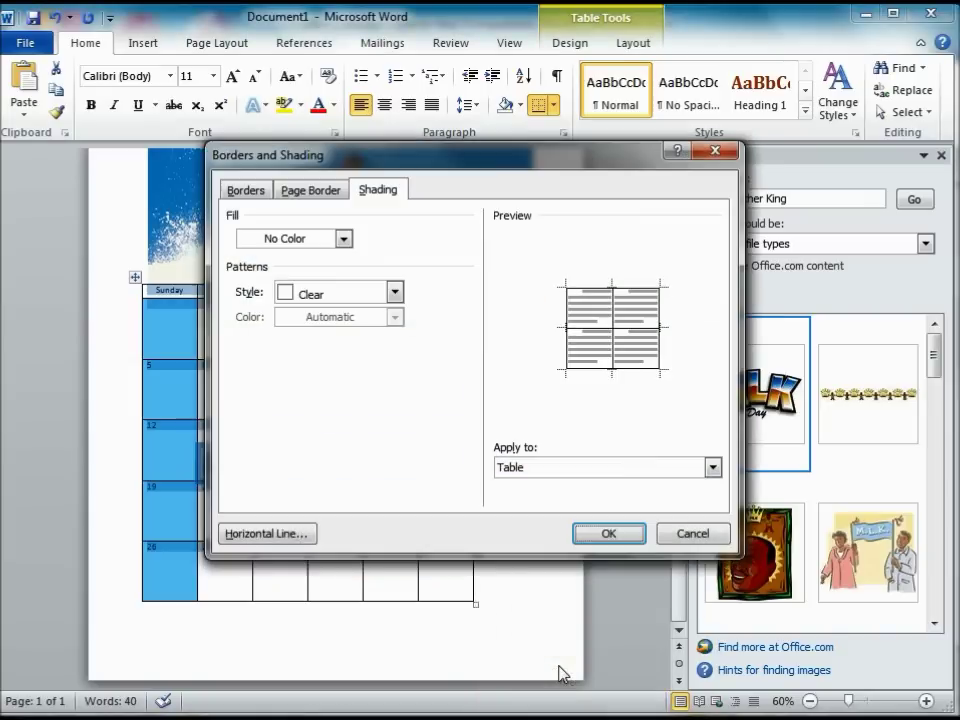
{"action": "left_click", "coordinate": [234, 191]}
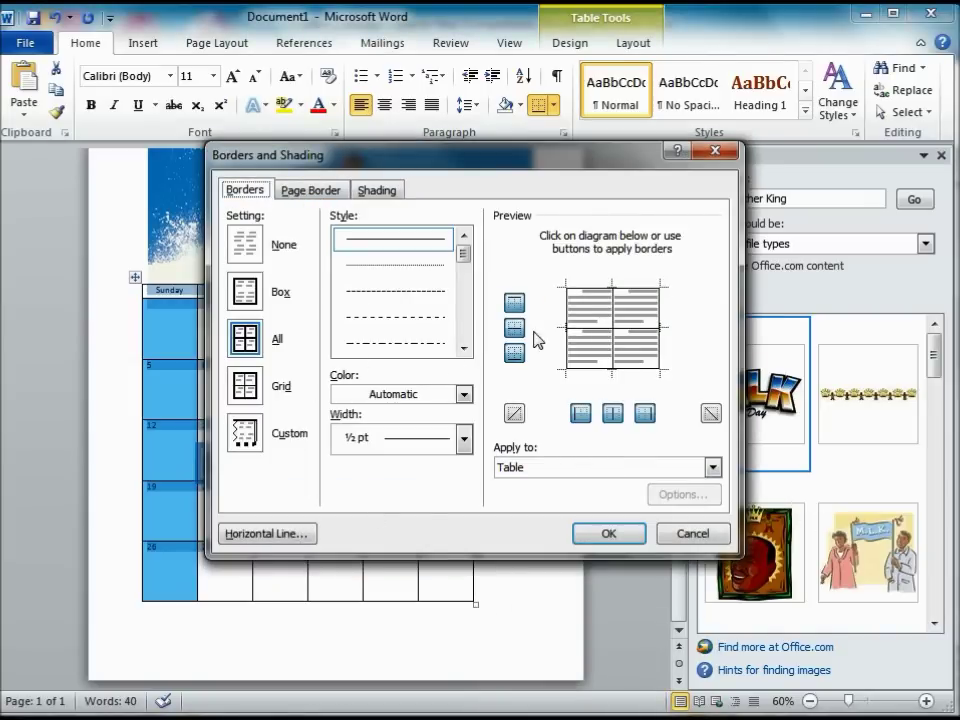
Step: Set the calendar table's border color to the standard red and the line width to 3 pt
{"action": "left_click", "coordinate": [464, 394]}
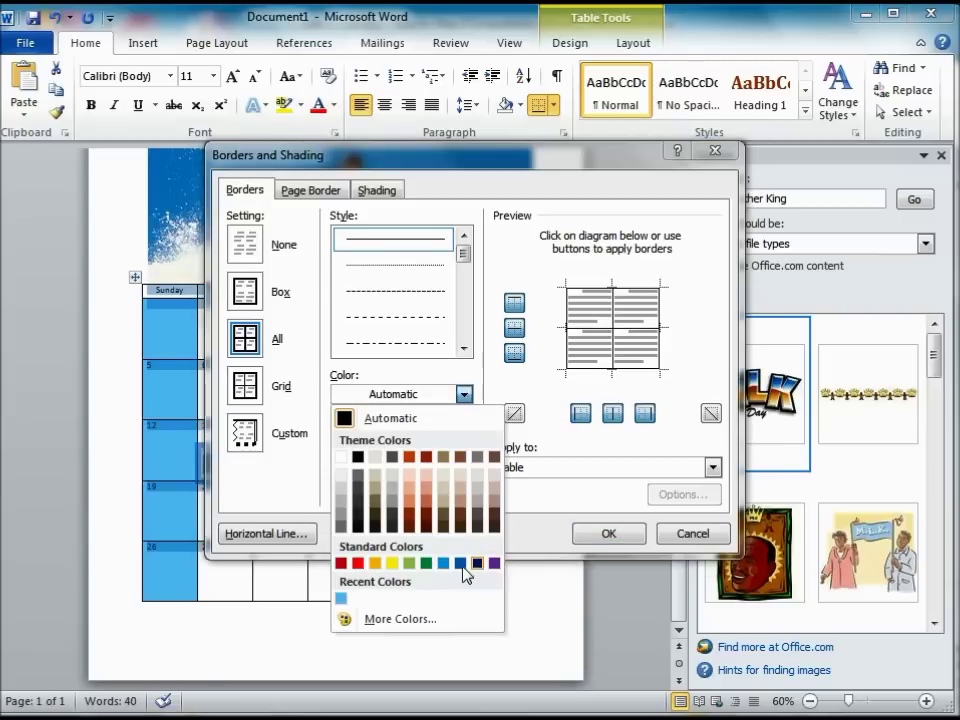
{"action": "left_click", "coordinate": [358, 563]}
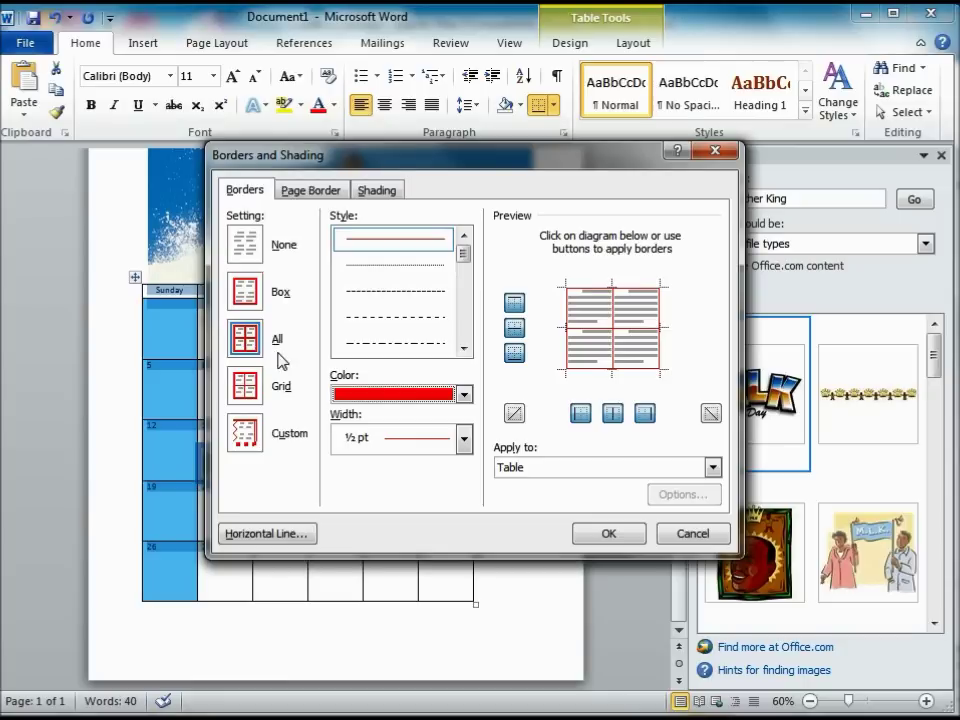
{"action": "left_click", "coordinate": [465, 441]}
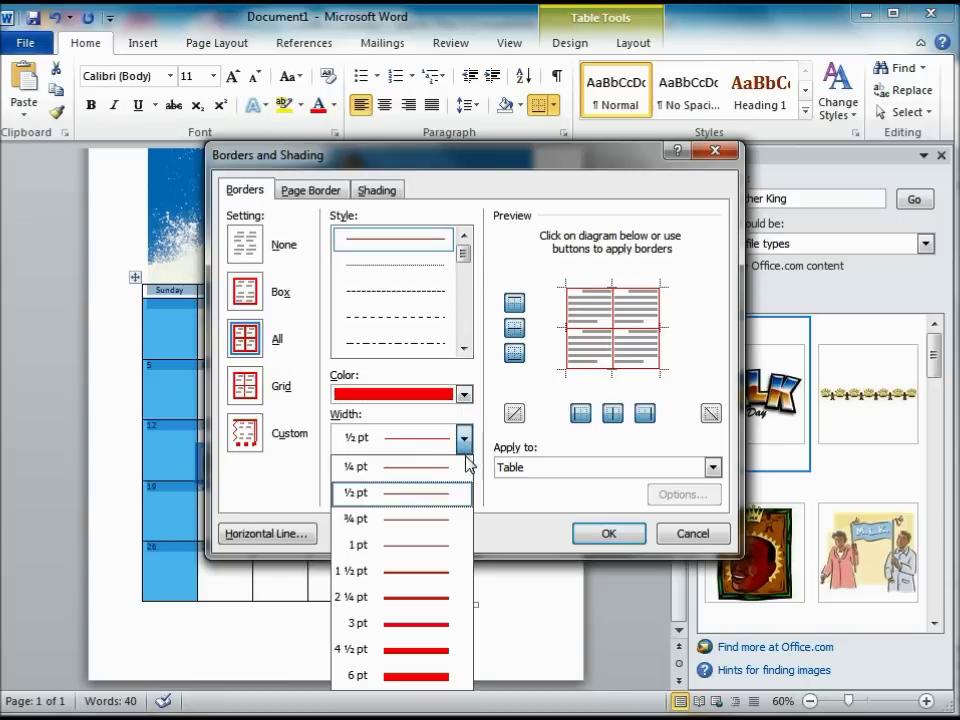
{"action": "left_click", "coordinate": [421, 632]}
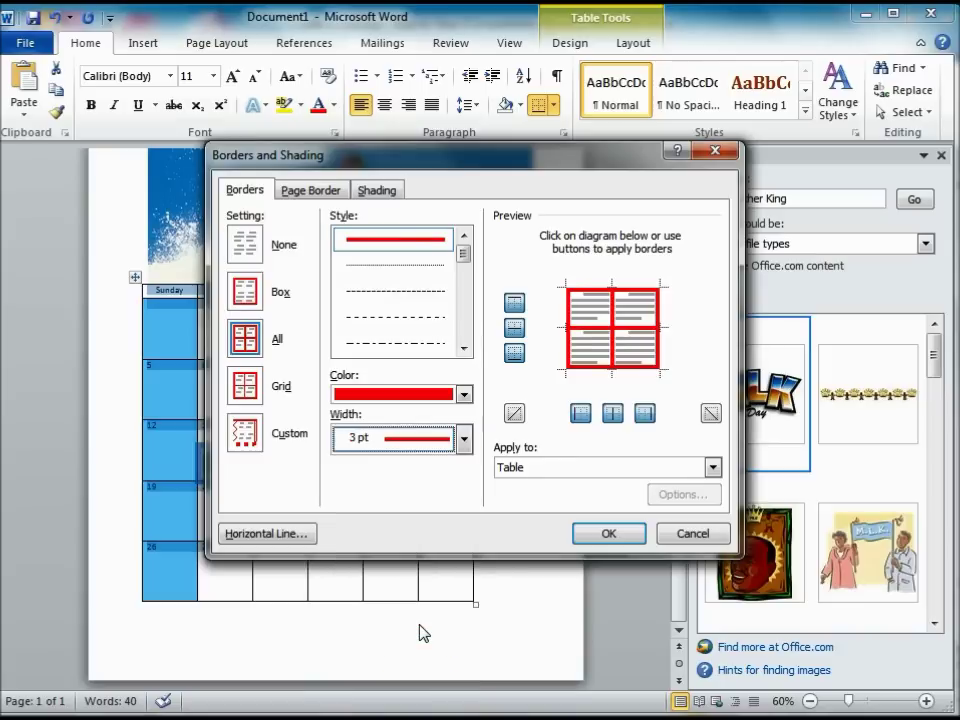
Step: Choose the thin-thick-thin line style in red at 3 pt and apply it to all the table's borders
{"action": "left_click_drag", "start_coordinate": [462, 261], "coordinate": [463, 292]}
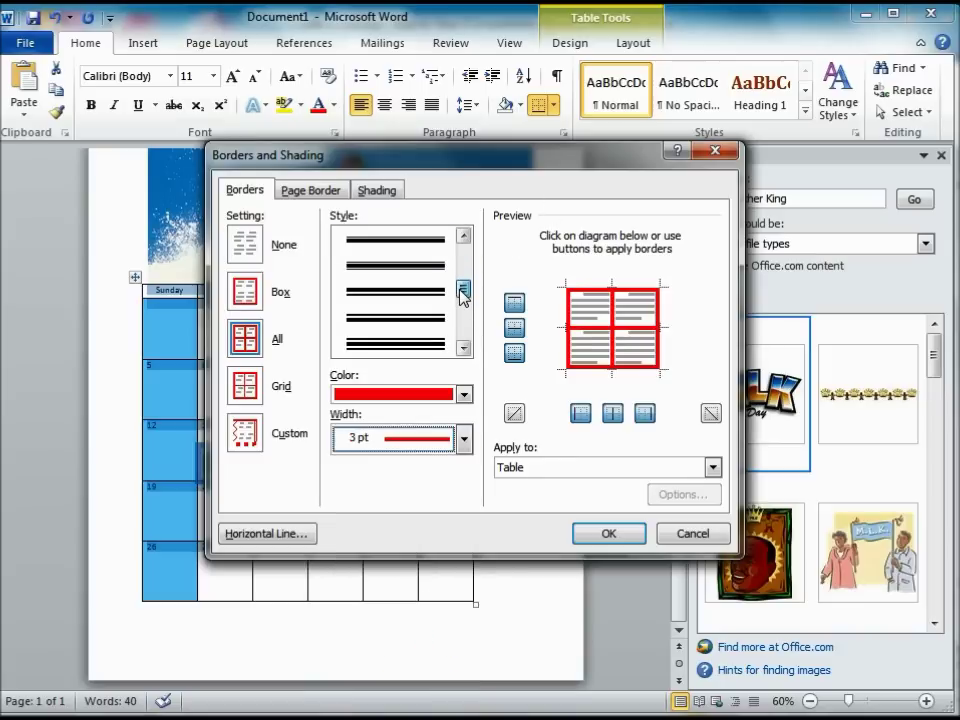
{"action": "left_click", "coordinate": [429, 298]}
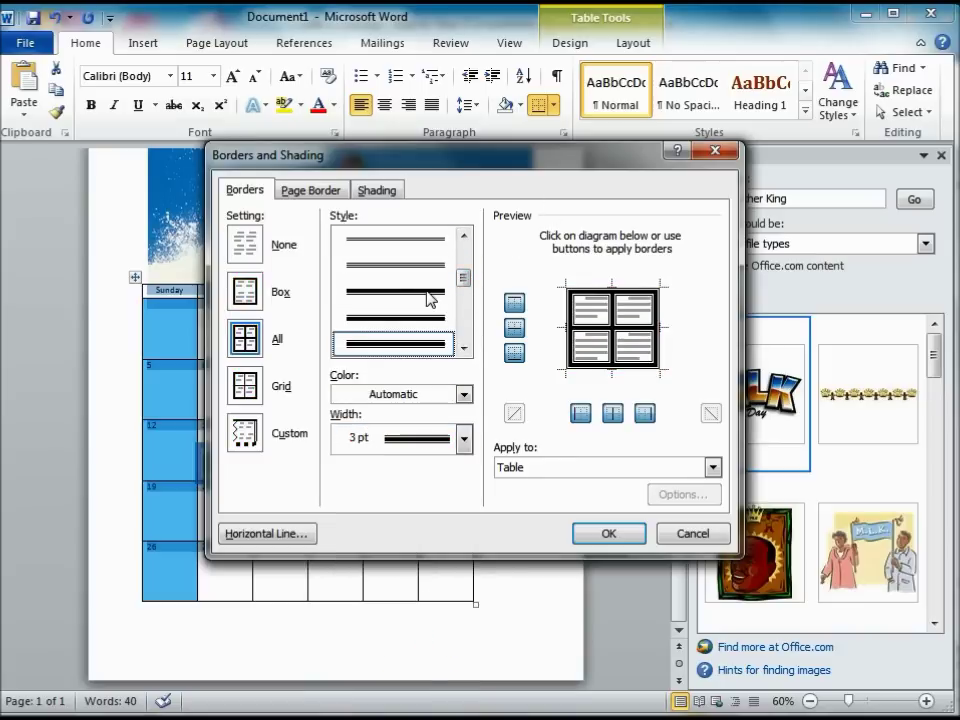
{"action": "left_click", "coordinate": [464, 396]}
{"action": "left_click", "coordinate": [357, 563]}
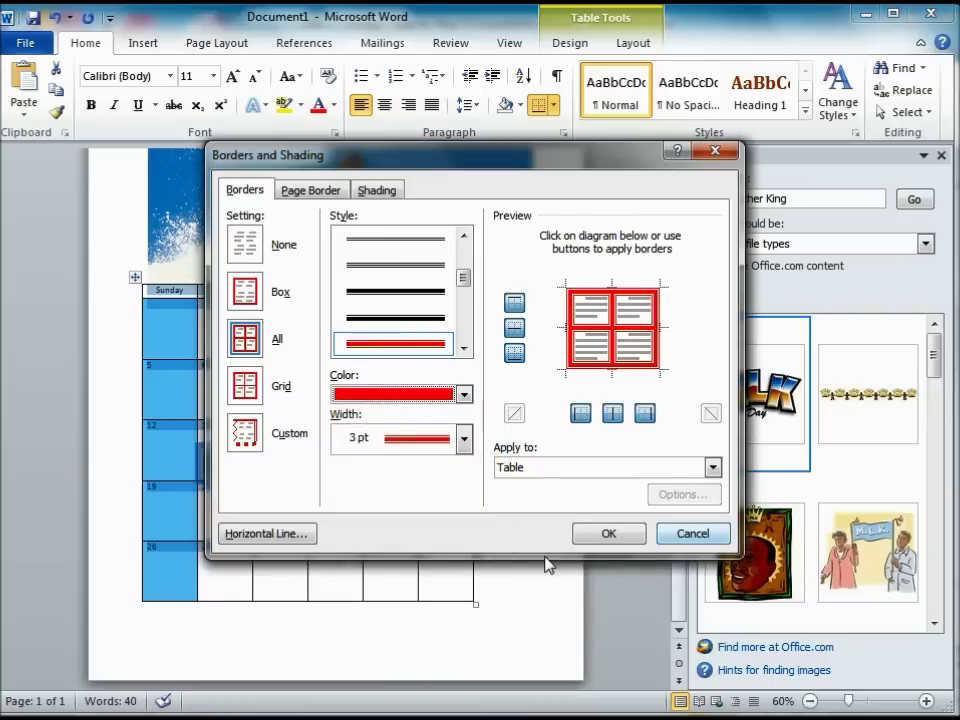
{"action": "left_click", "coordinate": [608, 535]}
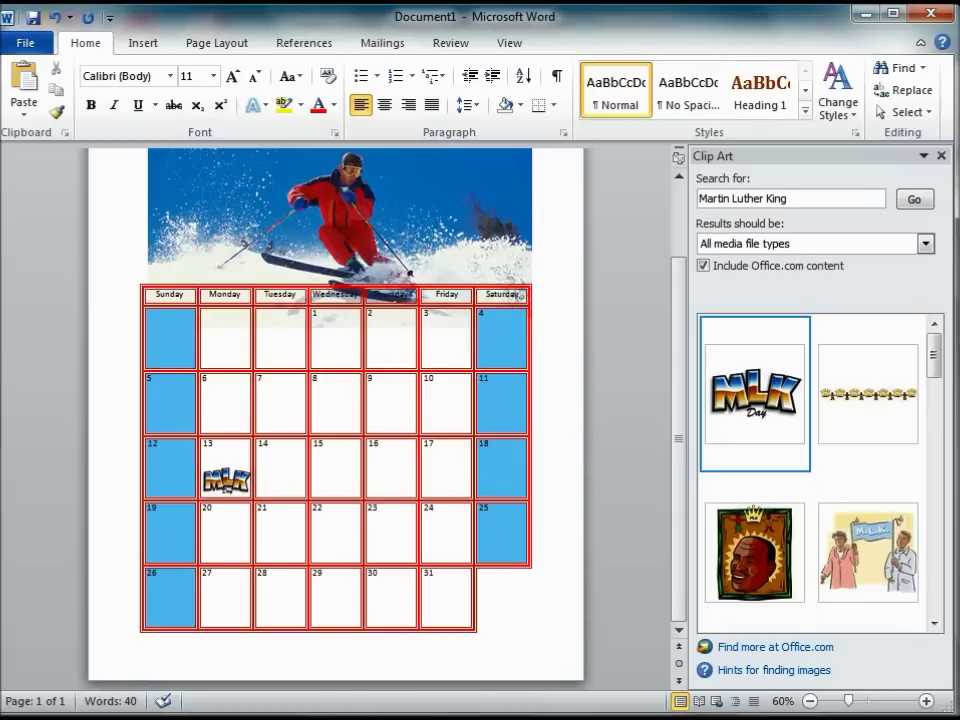
Step: Switch to the Create a Calendar - Step by Step document, review its remaining instructions and finished example, and return to Document1
{"action": "left_click", "coordinate": [375, 703]}
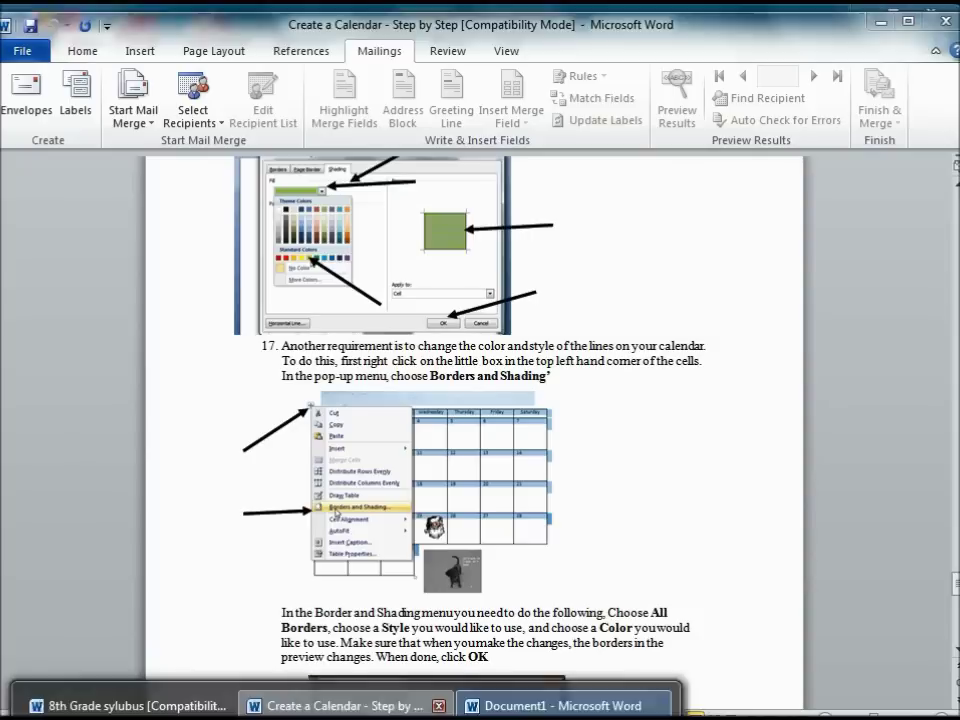
{"action": "scroll", "coordinate": [482, 634], "scroll_direction": "down", "scroll_amount": 8}
{"action": "scroll", "coordinate": [482, 634], "scroll_direction": "down", "scroll_amount": 10}
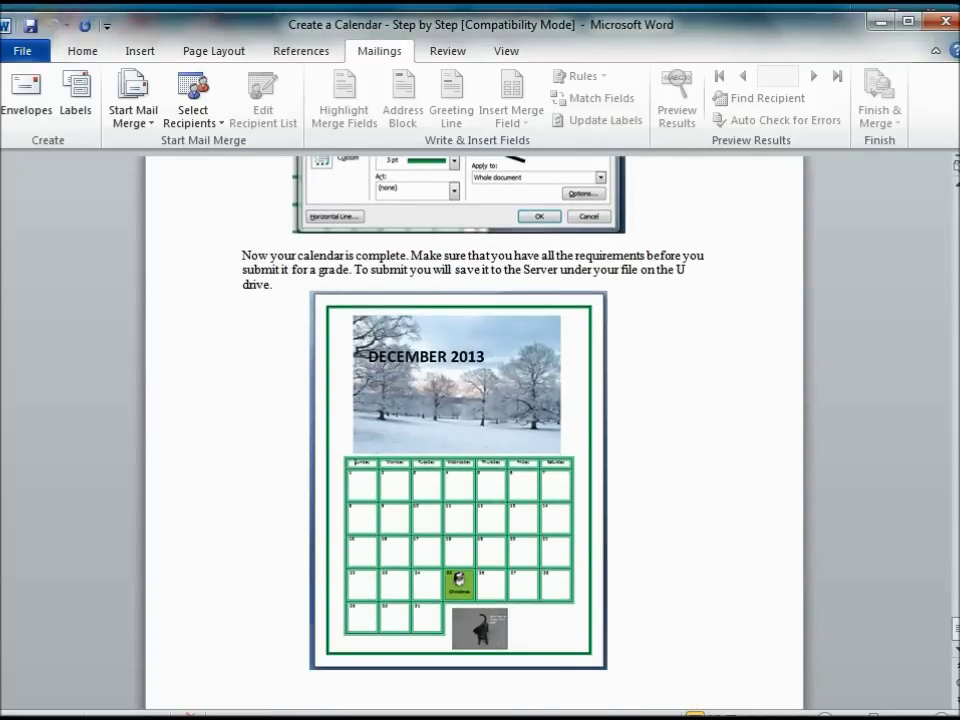
{"action": "left_click", "coordinate": [572, 703]}
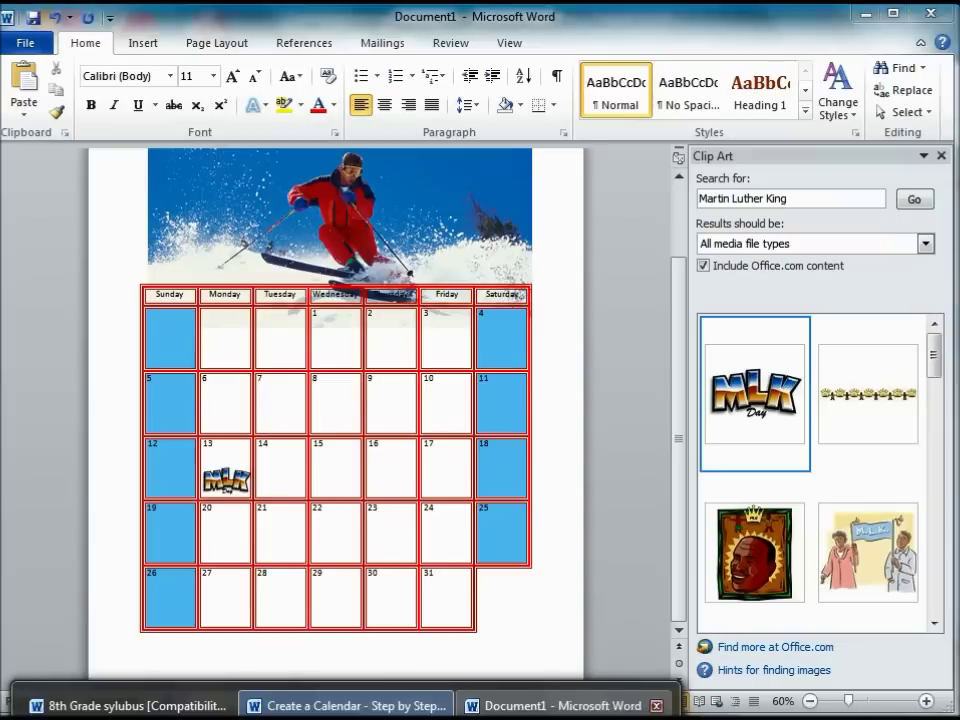
Step: Open the page border settings for the calendar document
{"action": "scroll", "coordinate": [514, 508], "scroll_direction": "up", "scroll_amount": 3}
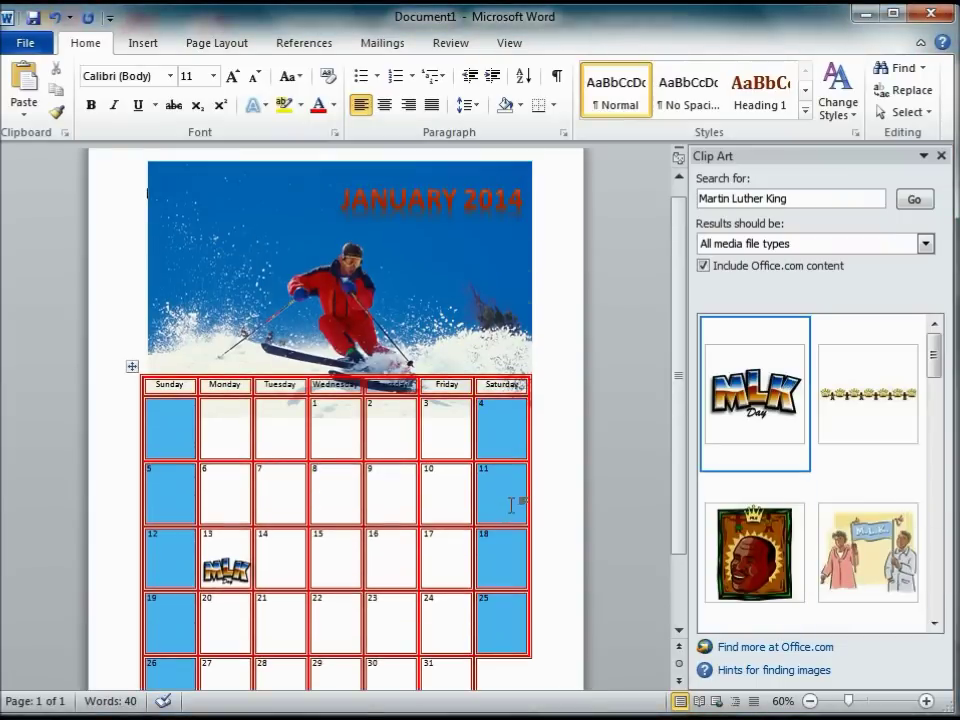
{"action": "right_click", "coordinate": [535, 332]}
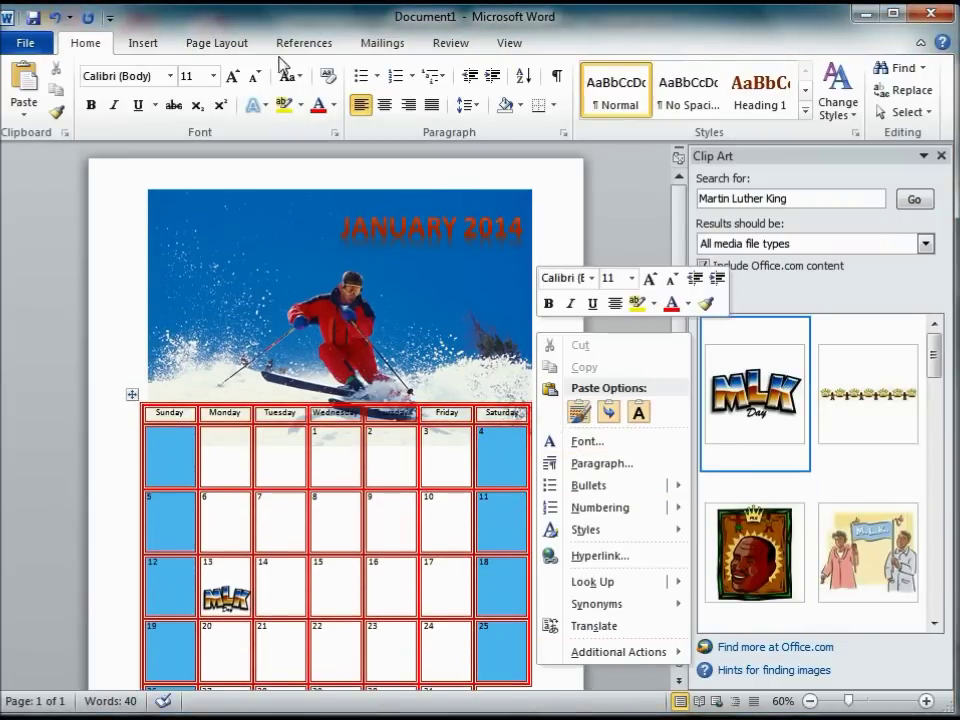
{"action": "left_click", "coordinate": [138, 44]}
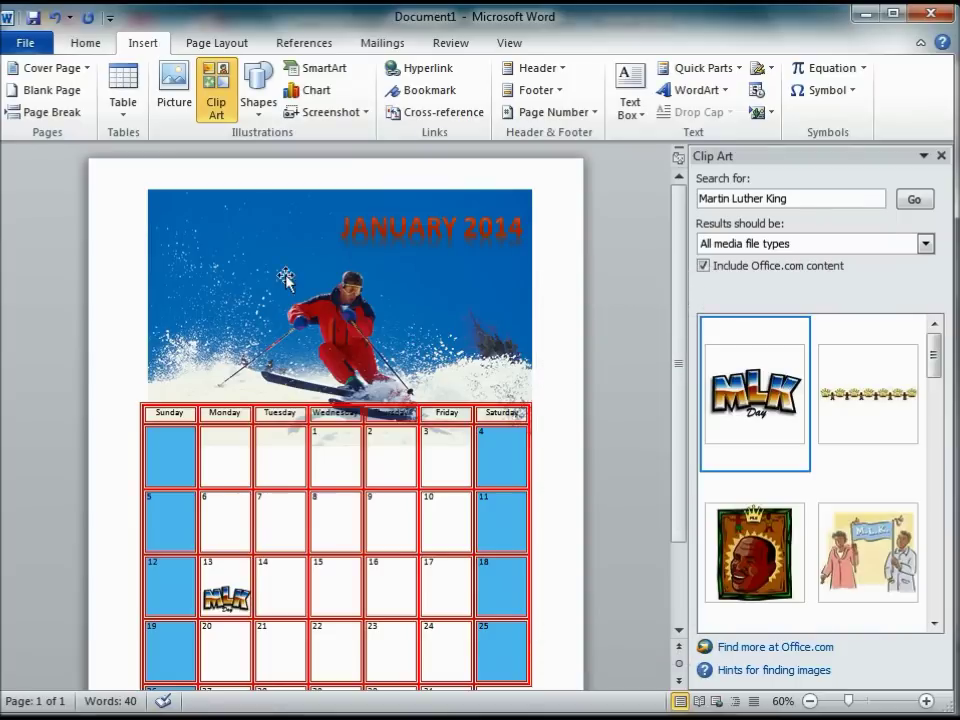
{"action": "left_click", "coordinate": [216, 43]}
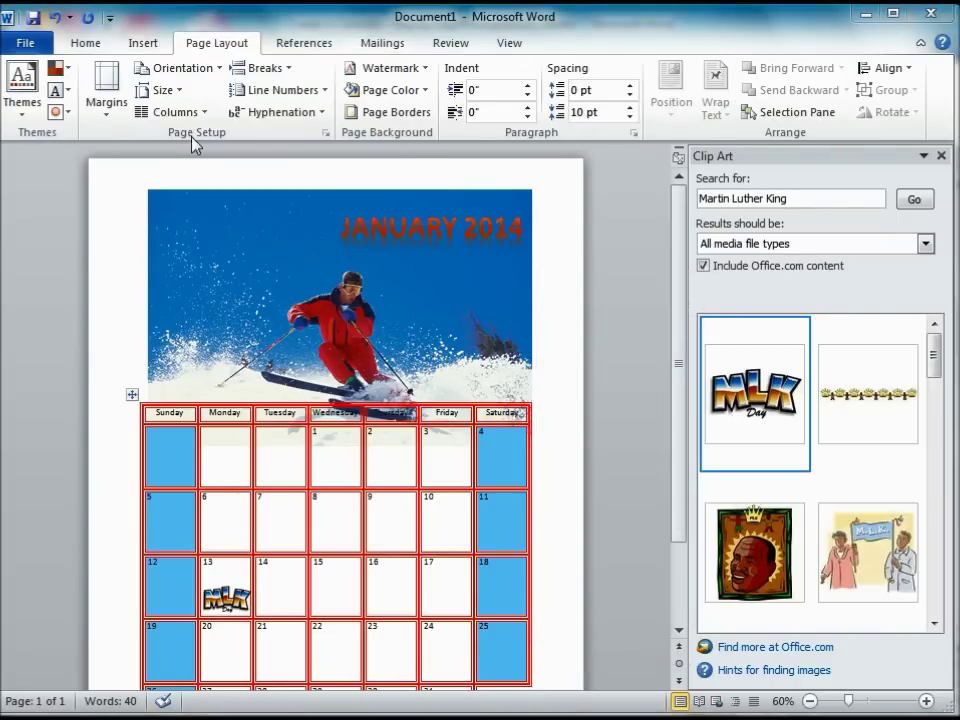
{"action": "left_click", "coordinate": [381, 121]}
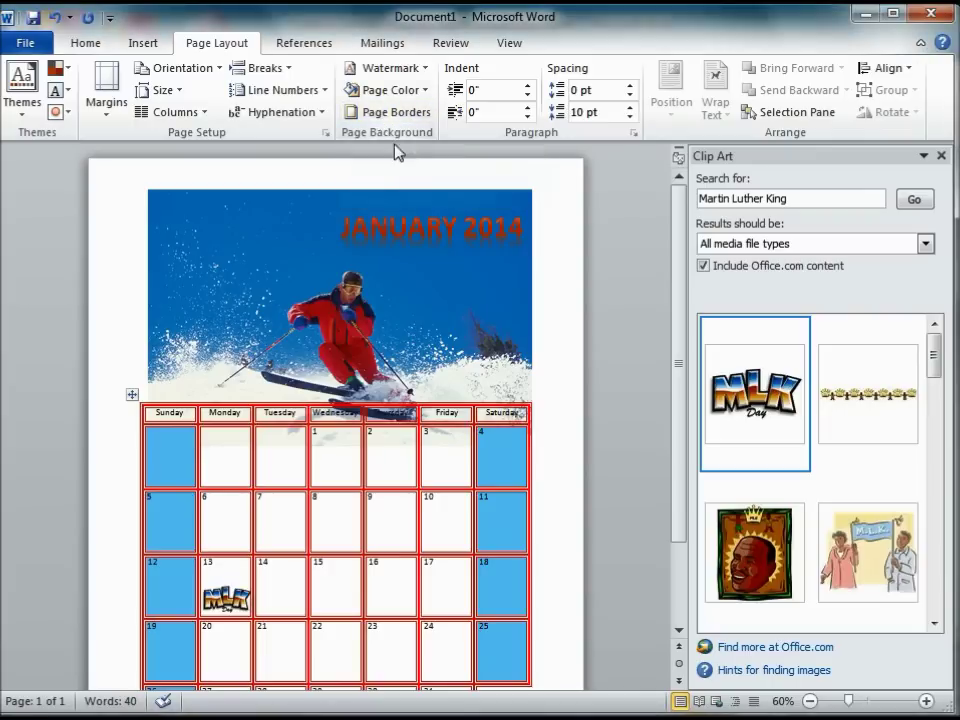
{"action": "left_click", "coordinate": [380, 119]}
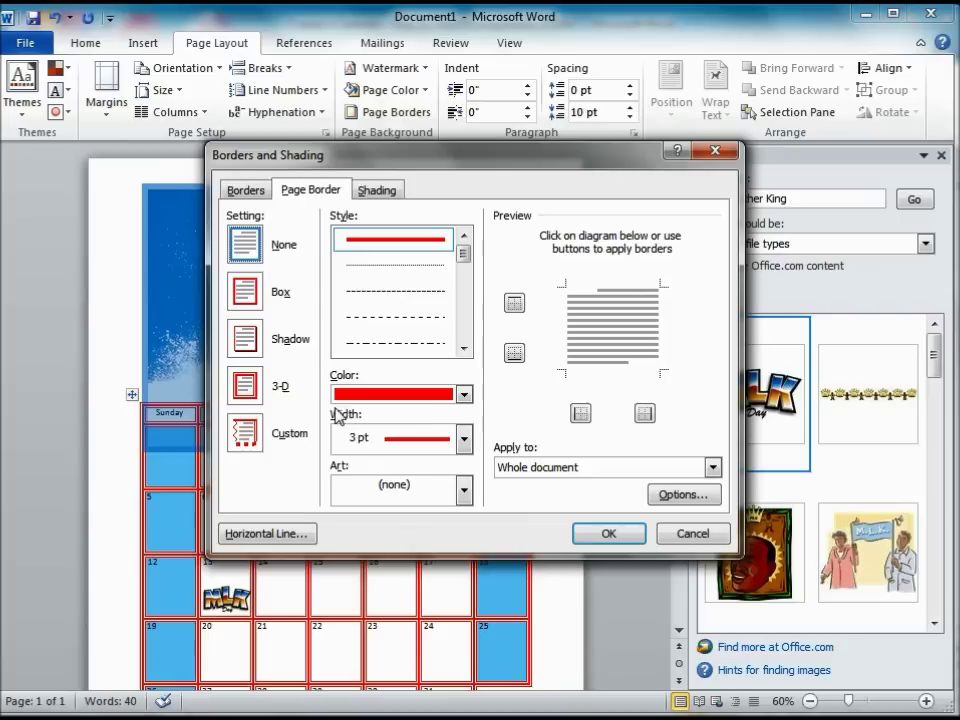
Step: Add a red 3 pt page border on all four sides with the 3-D setting, applied to the whole document
{"action": "left_click", "coordinate": [514, 302]}
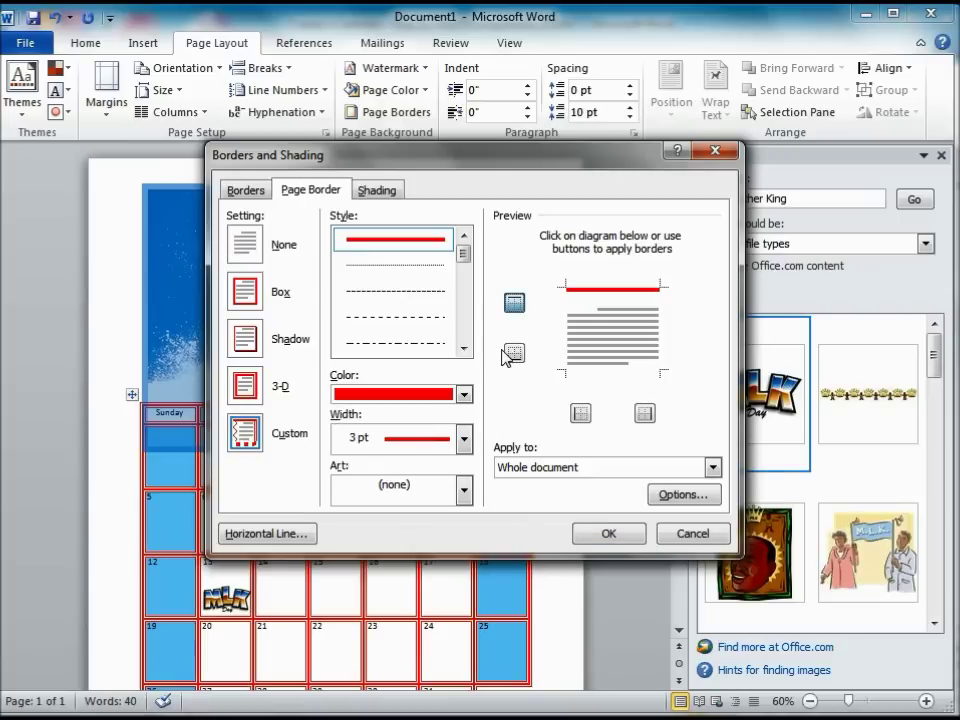
{"action": "left_click", "coordinate": [515, 354]}
{"action": "left_click", "coordinate": [580, 413]}
{"action": "left_click", "coordinate": [645, 414]}
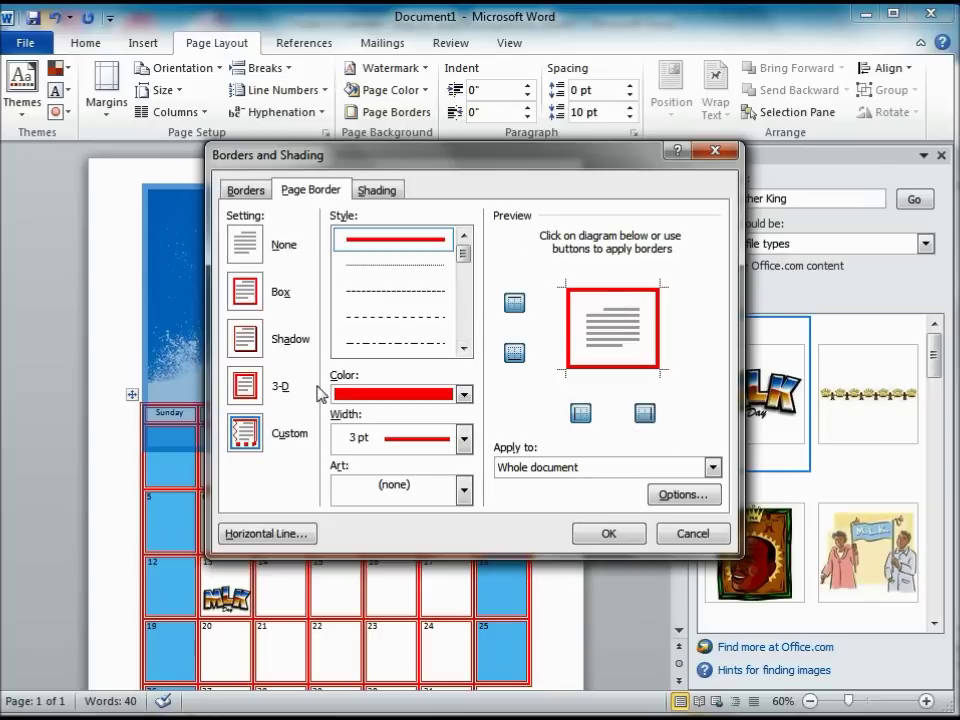
{"action": "left_click", "coordinate": [247, 396]}
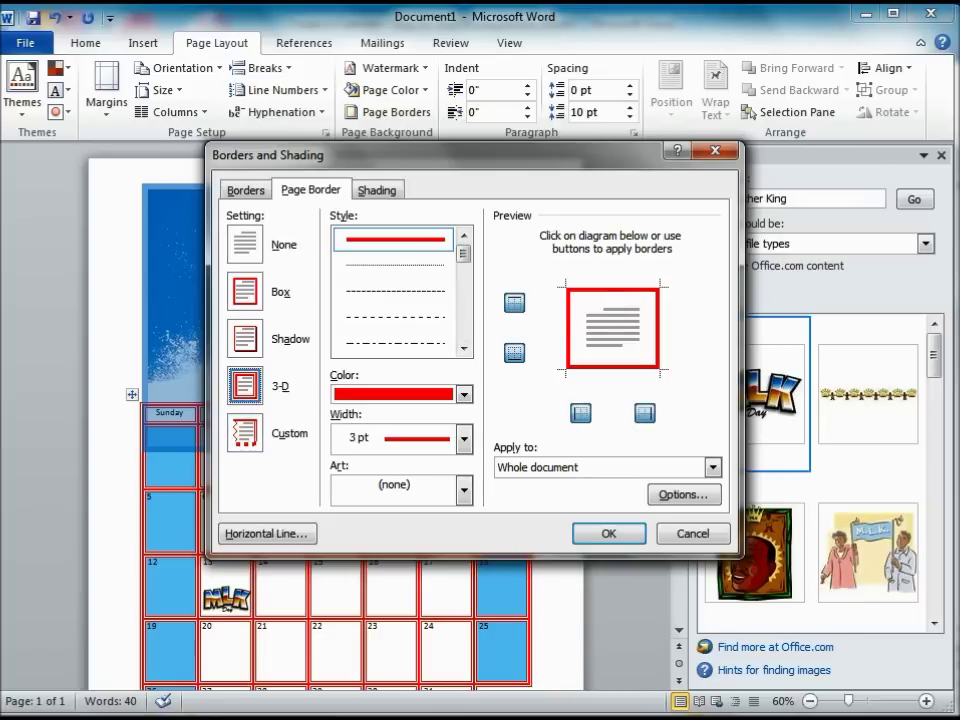
{"action": "left_click", "coordinate": [637, 537]}
{"action": "scroll", "coordinate": [519, 499], "scroll_direction": "down", "scroll_amount": 2}
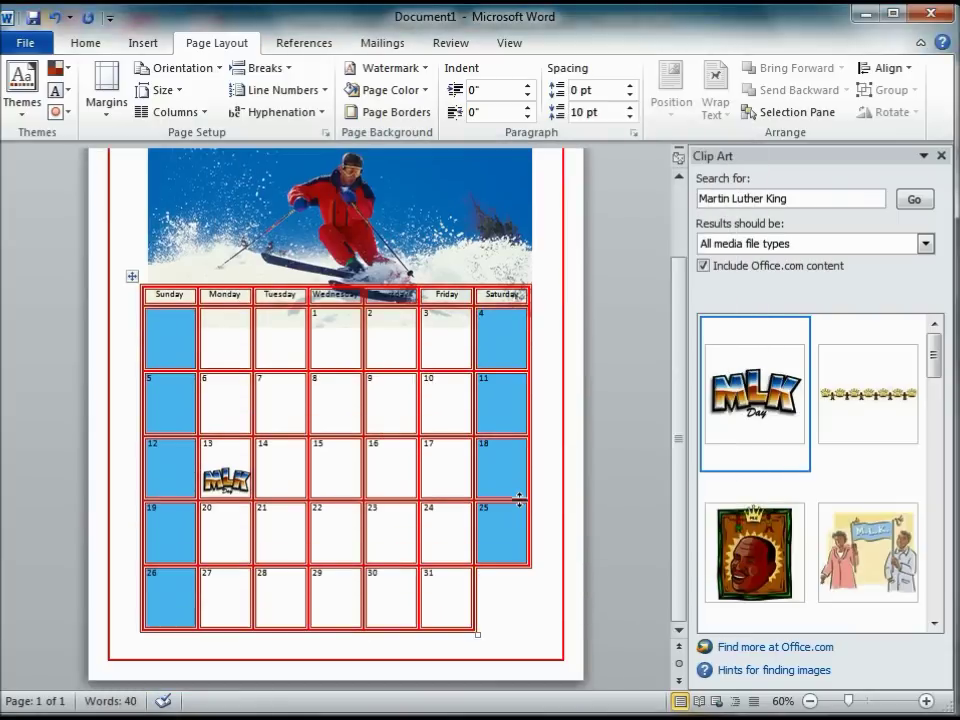
{"action": "scroll", "coordinate": [538, 609], "scroll_direction": "up", "scroll_amount": 2}
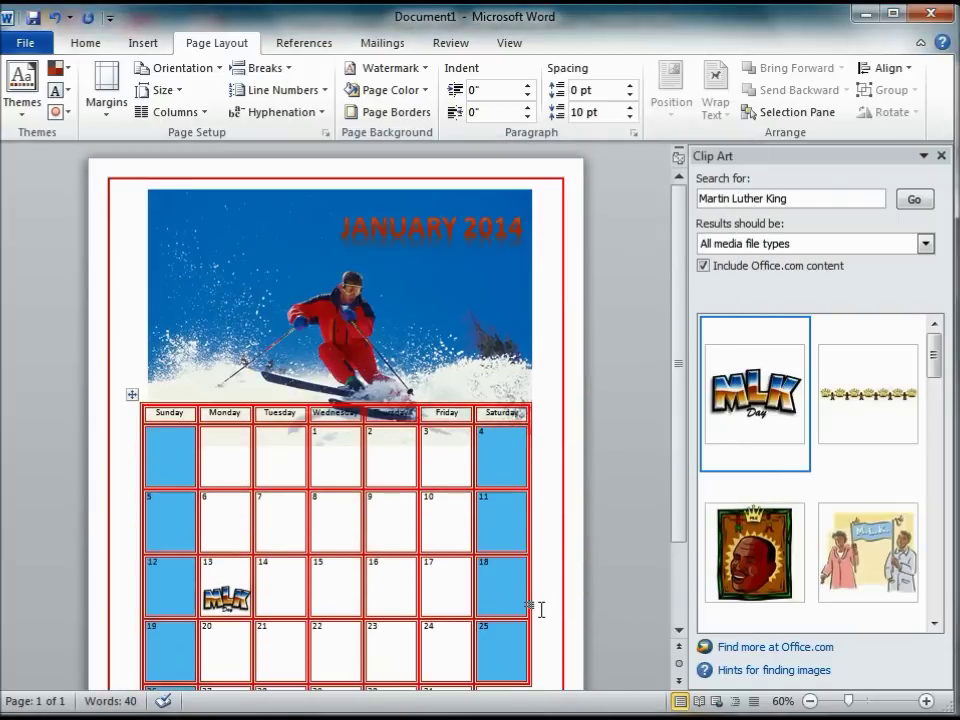